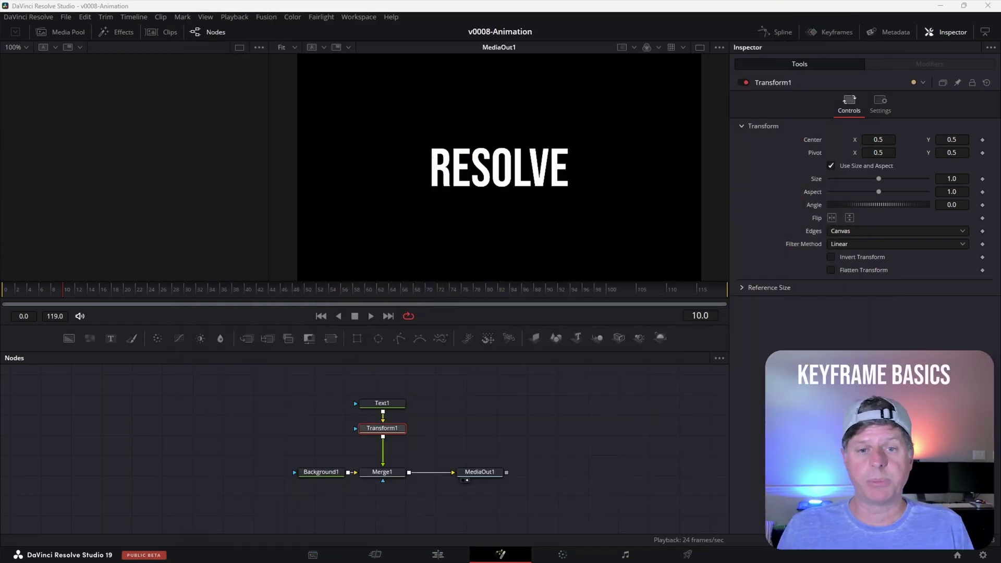
- Scrub the timeline to frame 49 and move the Background1 node farther away from Merge1
{"action": "left_click", "coordinate": [103, 292]}
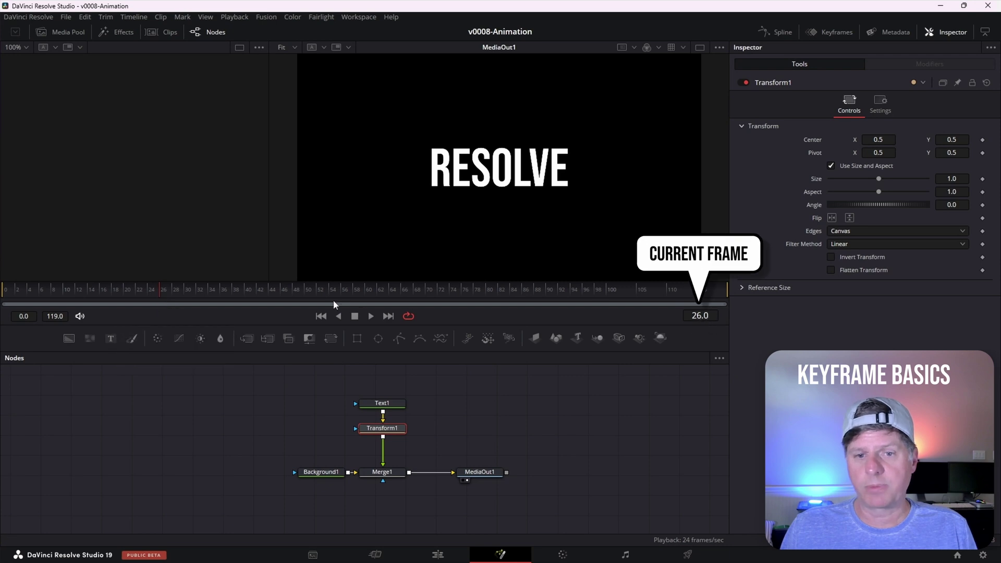
{"action": "left_click_drag", "start_coordinate": [311, 291], "coordinate": [299, 291]}
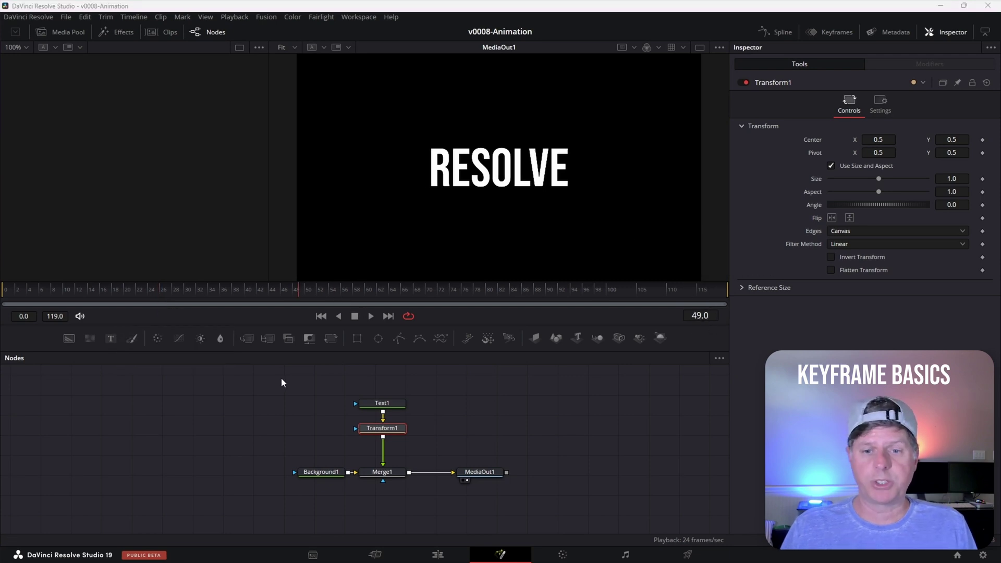
{"action": "left_click_drag", "start_coordinate": [339, 473], "coordinate": [313, 473]}
{"action": "left_click", "coordinate": [470, 472]}
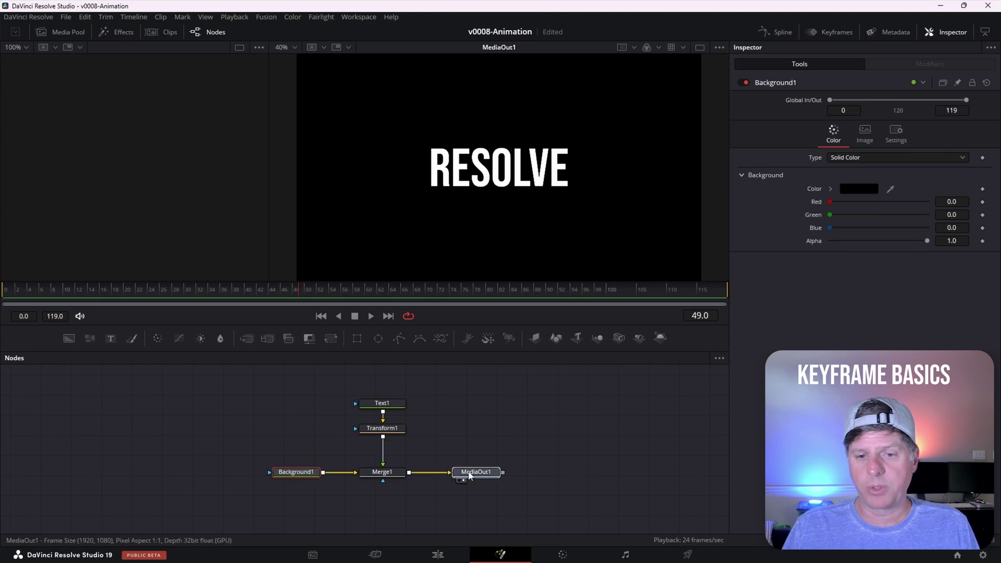
- Keyframe Transform1's Size at 1.0 on frame 21 and at 0.11 on frame 41
{"action": "left_click", "coordinate": [382, 428]}
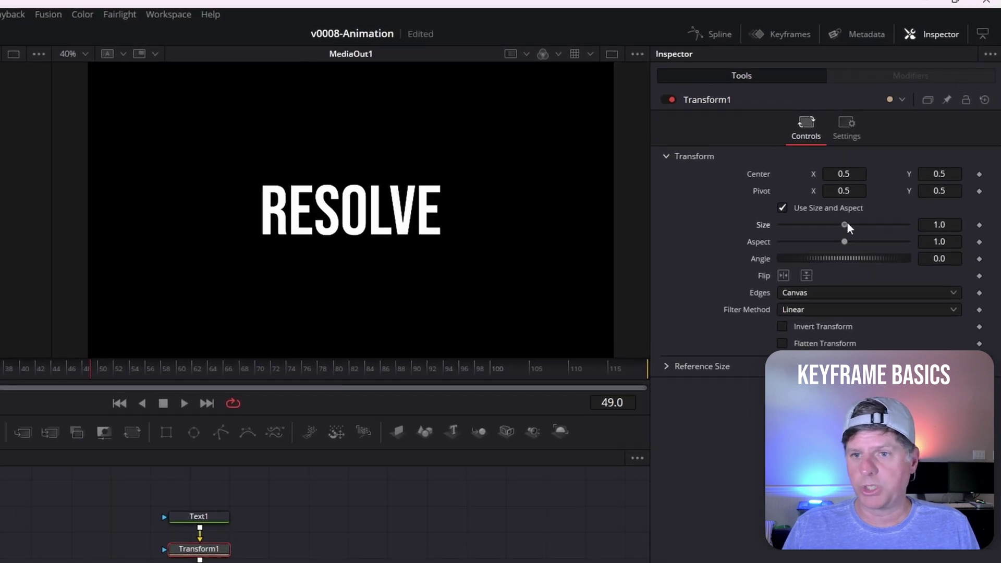
{"action": "mouse_move", "coordinate": [847, 222]}
{"action": "left_mouse_down"}
{"action": "mouse_move", "coordinate": [799, 219]}
{"action": "mouse_move", "coordinate": [861, 224]}
{"action": "mouse_move", "coordinate": [809, 224]}
{"action": "mouse_move", "coordinate": [850, 228]}
{"action": "left_mouse_up"}
{"action": "left_click_drag", "start_coordinate": [0, 373], "coordinate": [0, 373]}
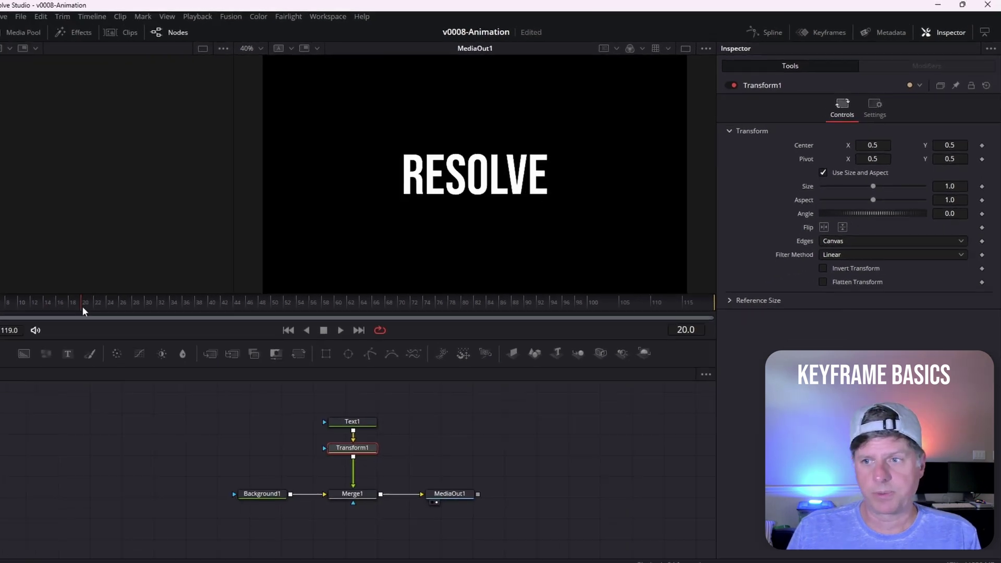
{"action": "left_click_drag", "start_coordinate": [82, 305], "coordinate": [87, 306]}
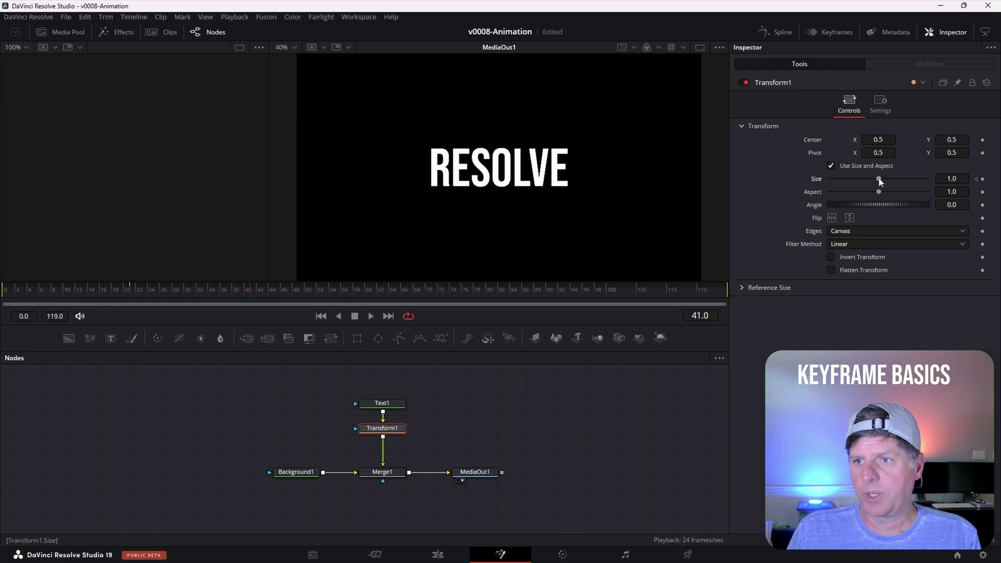
{"action": "left_click_drag", "start_coordinate": [879, 180], "coordinate": [835, 178]}
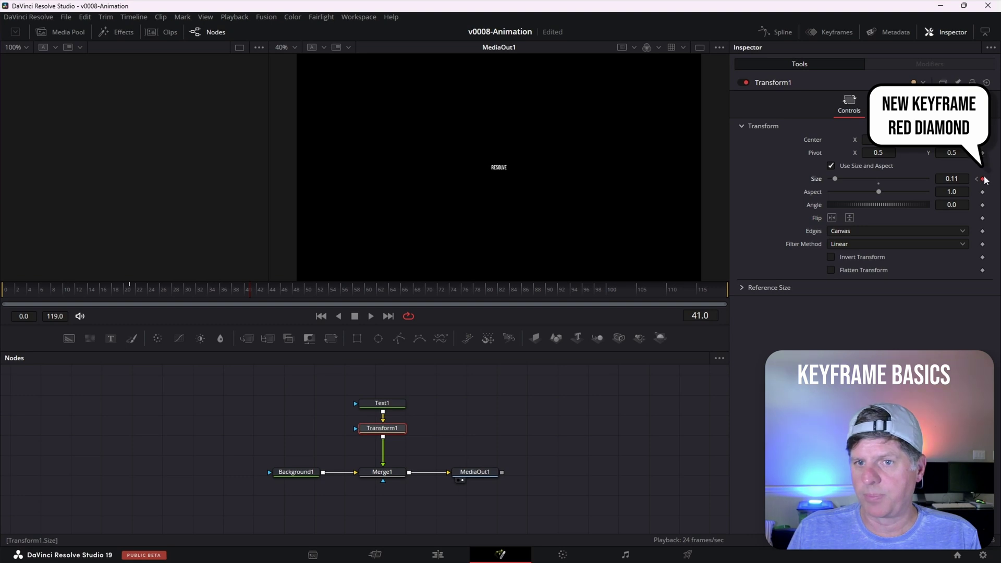
- Play and scrub through the text's Size animation between the keyframes at frames 21 and 41
{"action": "left_click", "coordinate": [155, 291]}
{"action": "key", "text": "space"}
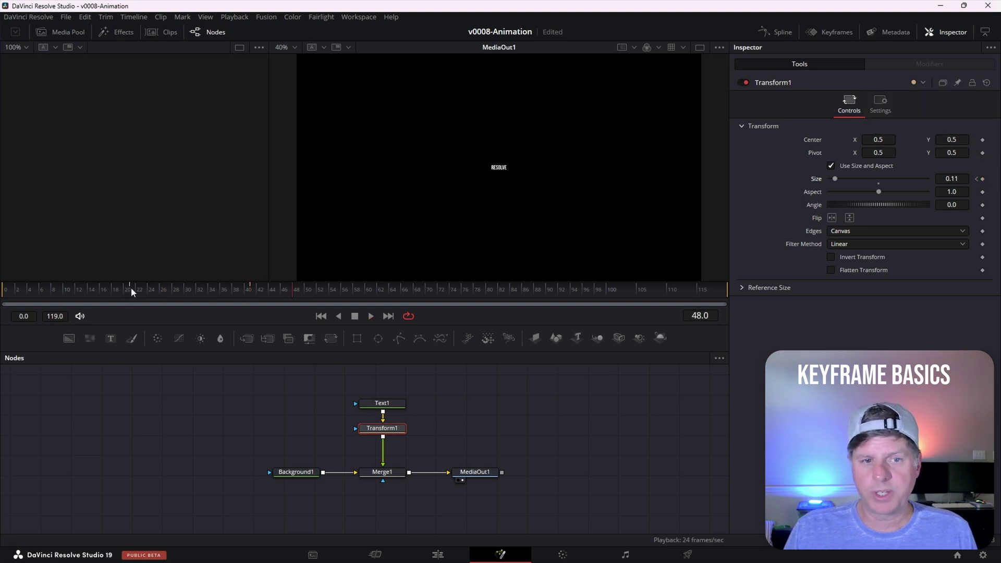
{"action": "left_click", "coordinate": [131, 290]}
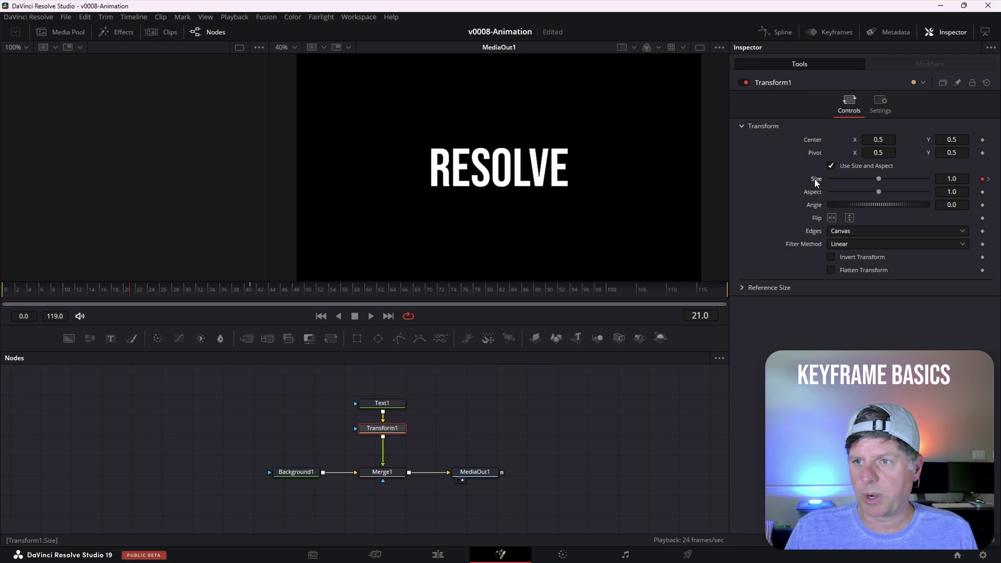
{"action": "left_click", "coordinate": [165, 291]}
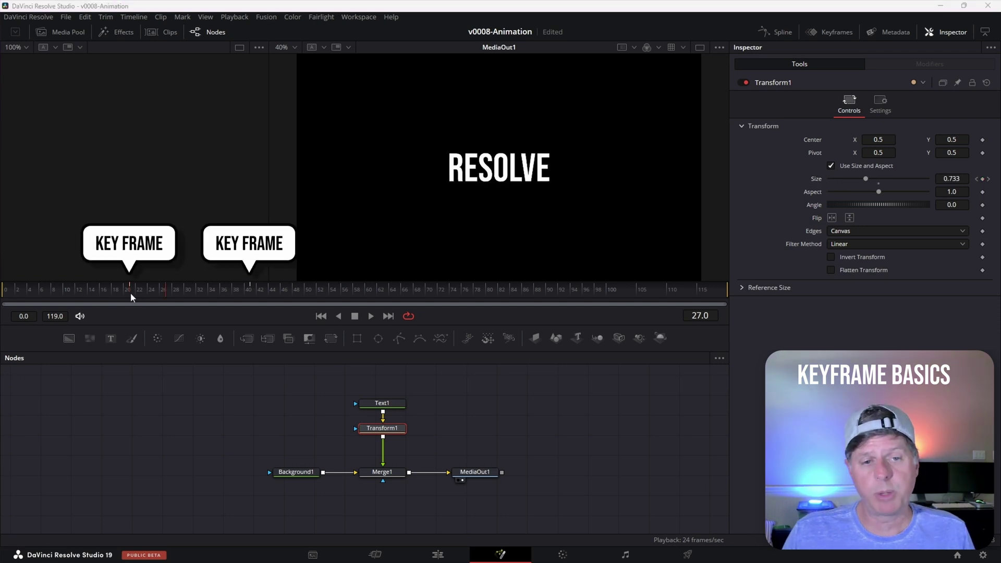
{"action": "left_click", "coordinate": [246, 291]}
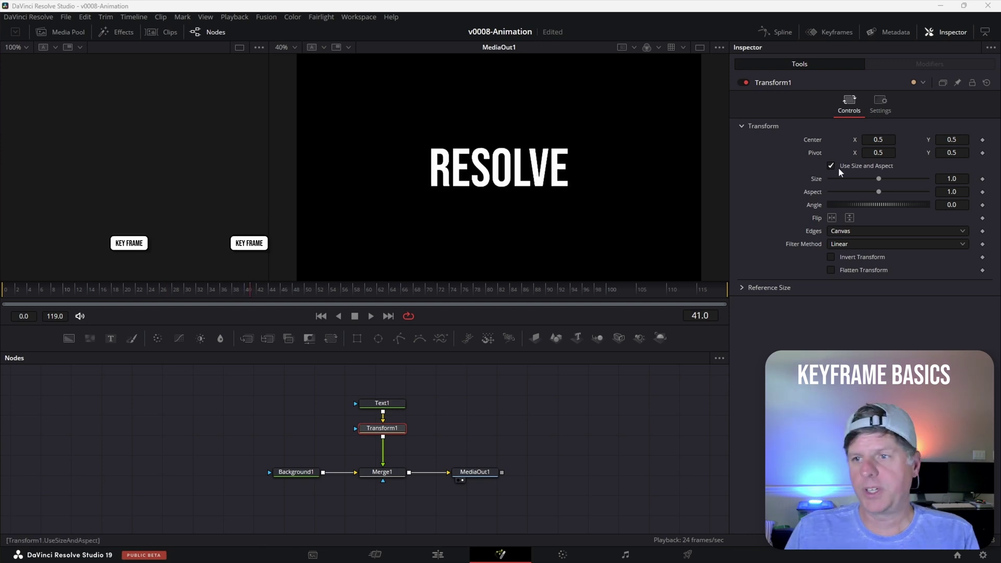
- Keyframe Transform1's Size at its final value of 1.0 on frame 16 and at 0.4 on frame 0
{"action": "mouse_move", "coordinate": [880, 181]}
{"action": "left_mouse_down"}
{"action": "mouse_move", "coordinate": [818, 187]}
{"action": "mouse_move", "coordinate": [876, 183]}
{"action": "left_mouse_up"}
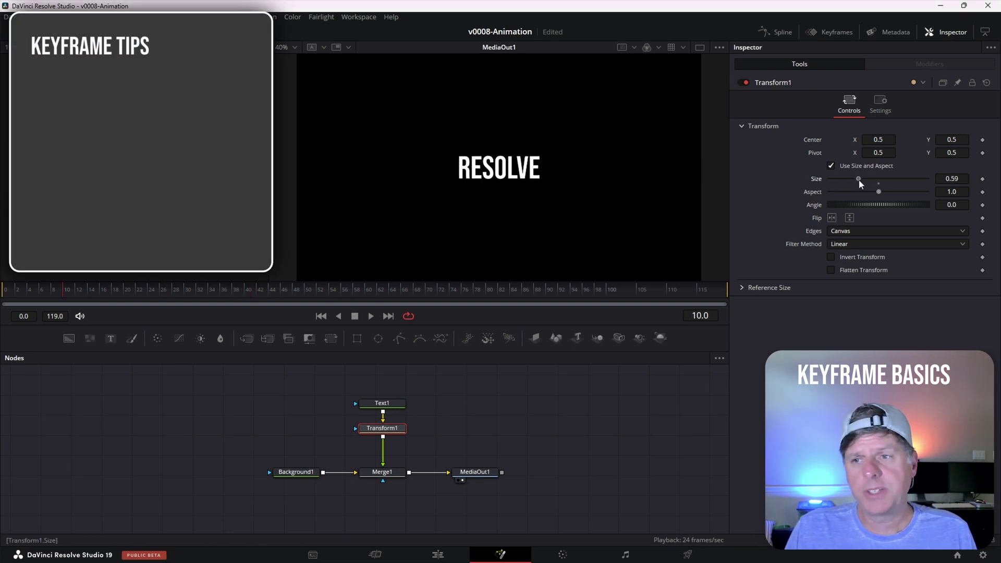
{"action": "mouse_move", "coordinate": [859, 180]}
{"action": "left_mouse_down"}
{"action": "mouse_move", "coordinate": [889, 182]}
{"action": "mouse_move", "coordinate": [871, 180]}
{"action": "left_mouse_up"}
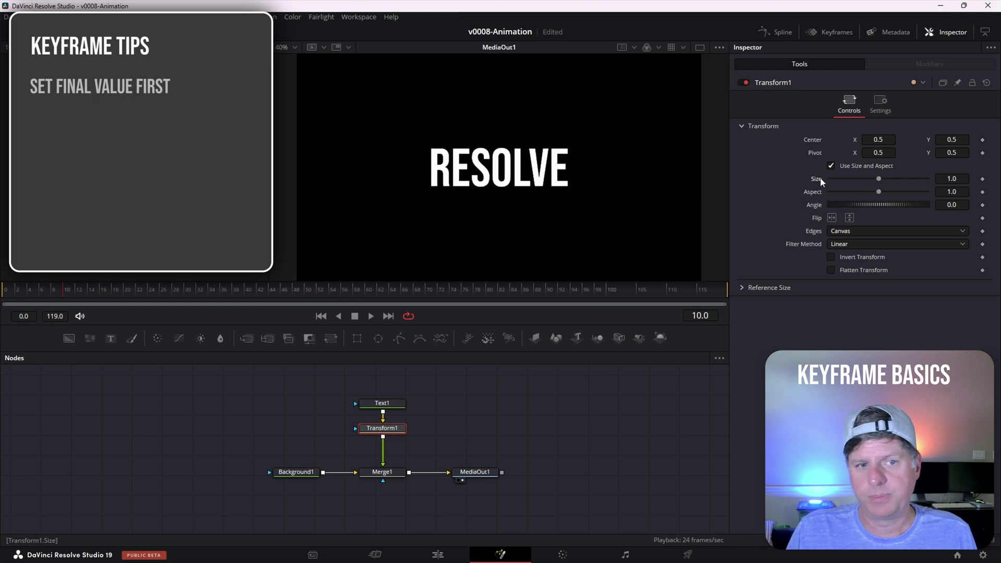
{"action": "left_click_drag", "start_coordinate": [76, 290], "coordinate": [3, 301]}
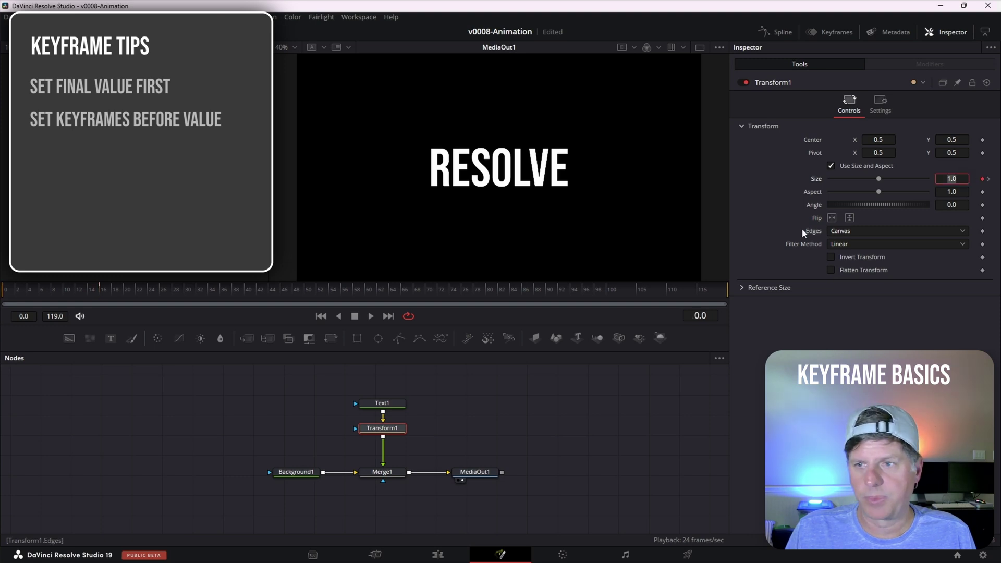
{"action": "left_click_drag", "start_coordinate": [880, 178], "coordinate": [852, 177]}
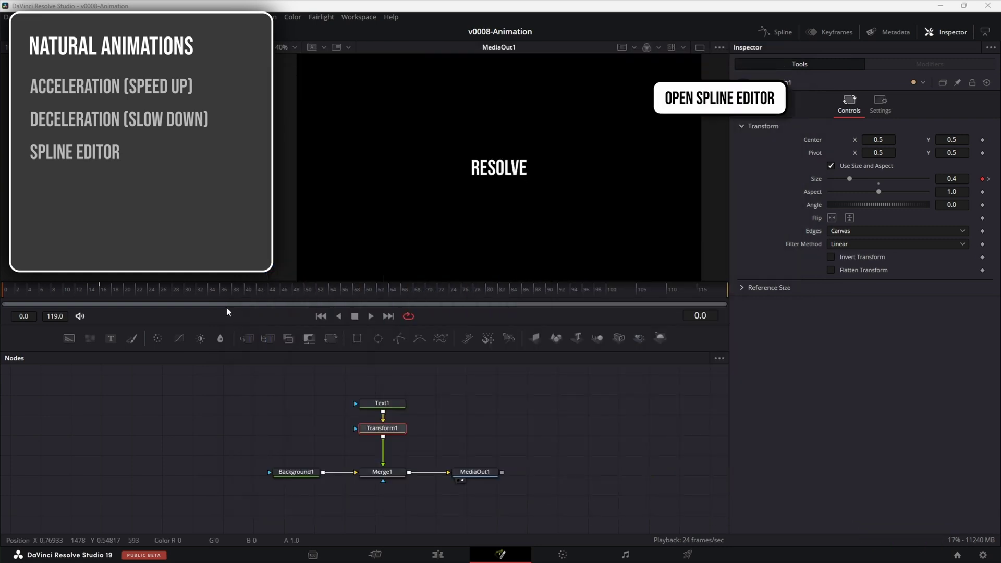
- Open the Spline editor, extend the lower work area under the Inspector, and widen the editor
{"action": "left_click", "coordinate": [782, 33]}
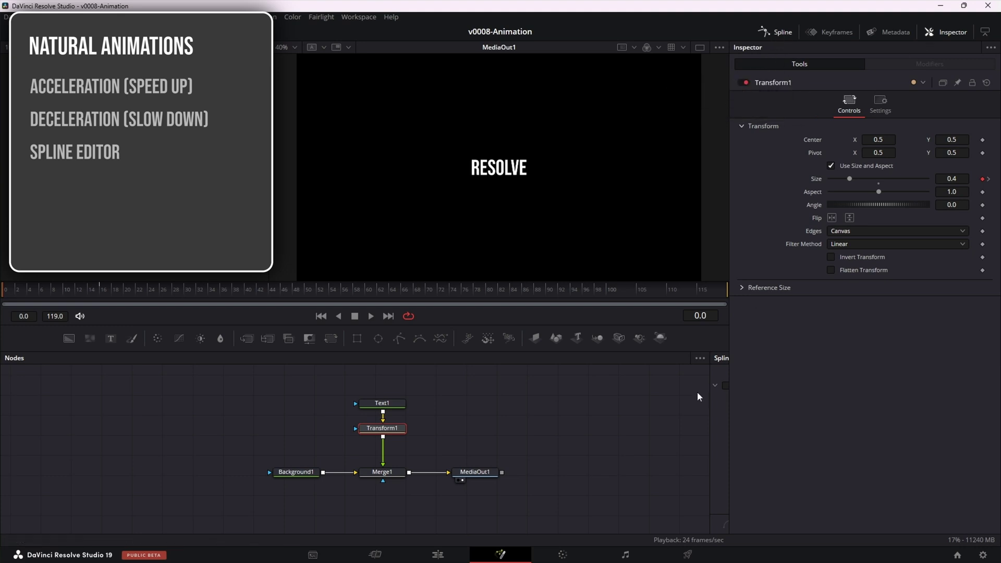
{"action": "left_click_drag", "start_coordinate": [712, 406], "coordinate": [600, 416]}
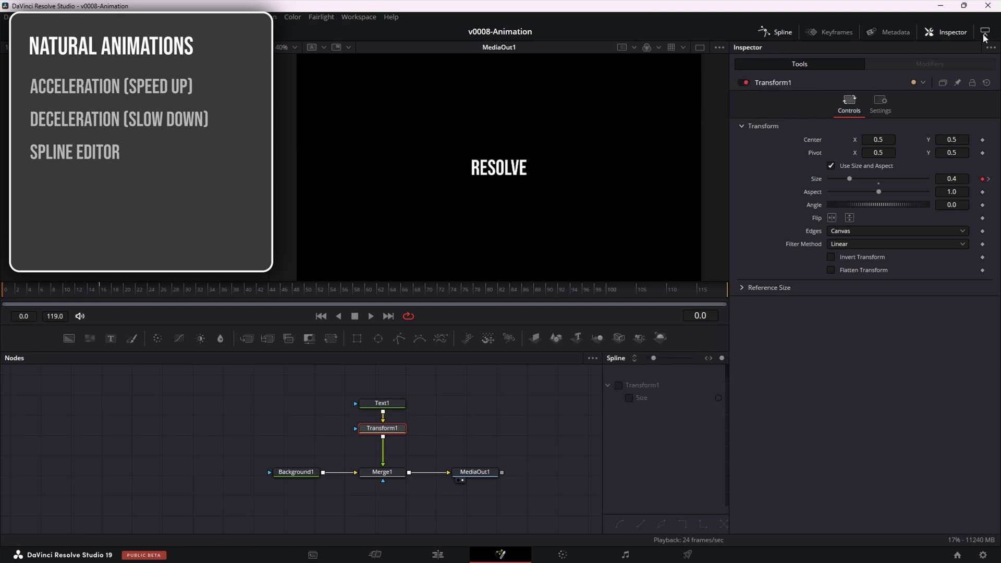
{"action": "left_click", "coordinate": [985, 34]}
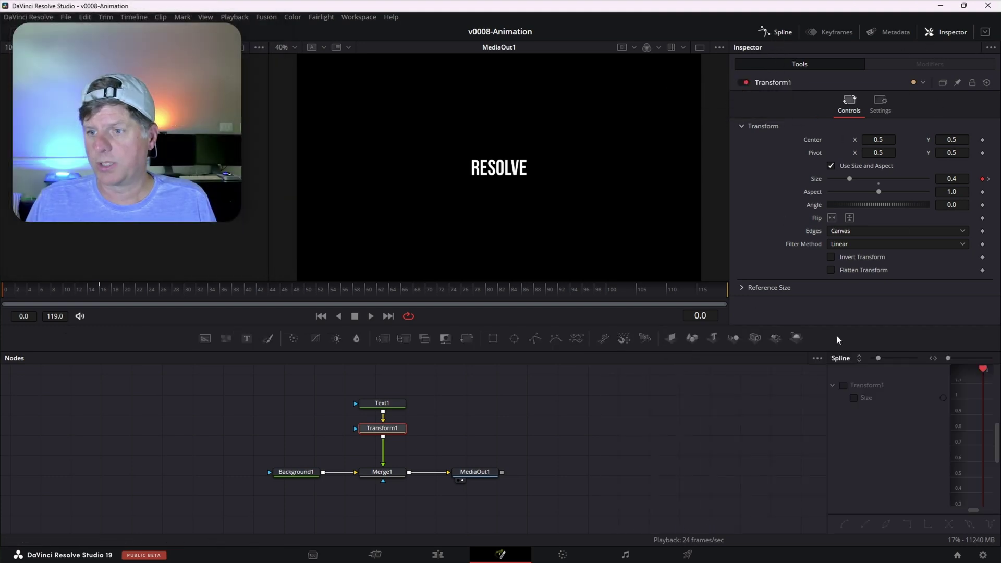
{"action": "left_click_drag", "start_coordinate": [831, 400], "coordinate": [480, 406]}
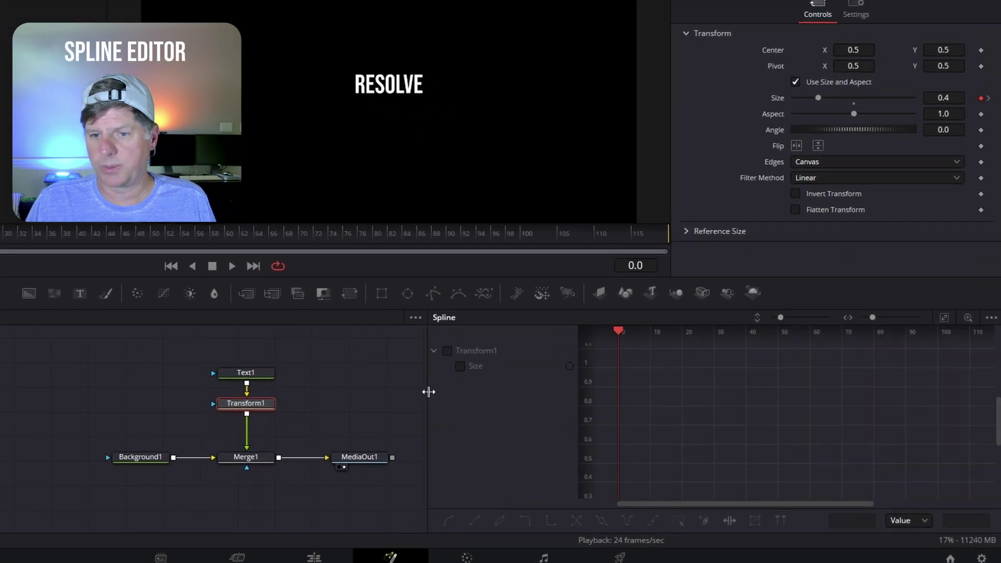
- Display Transform1's Size curve in the Spline editor and fit it to the view
{"action": "mouse_move", "coordinate": [102, 400]}
{"action": "left_mouse_down"}
{"action": "mouse_move", "coordinate": [141, 402]}
{"action": "mouse_move", "coordinate": [99, 403]}
{"action": "left_mouse_up"}
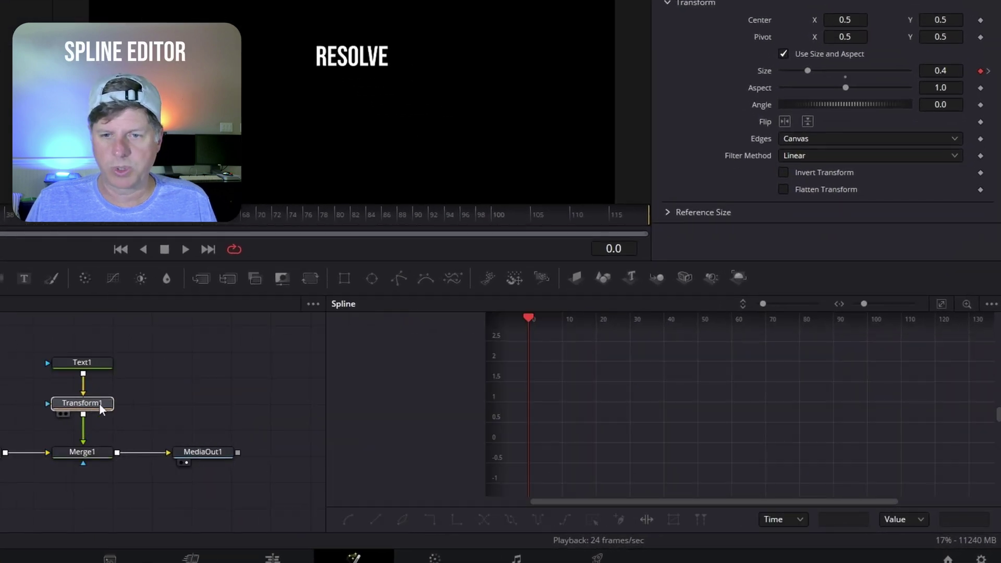
{"action": "left_click", "coordinate": [361, 356]}
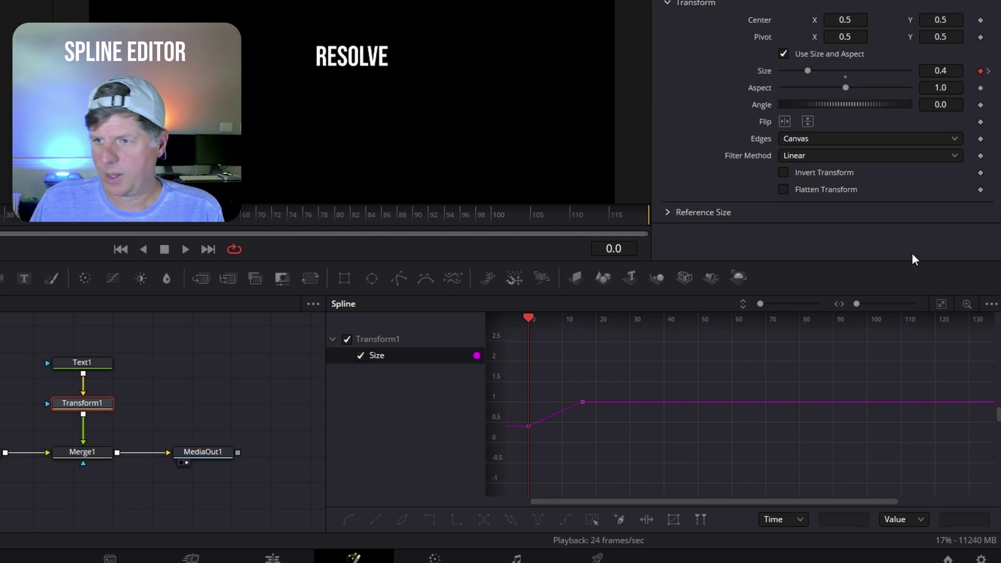
{"action": "left_click", "coordinate": [942, 304]}
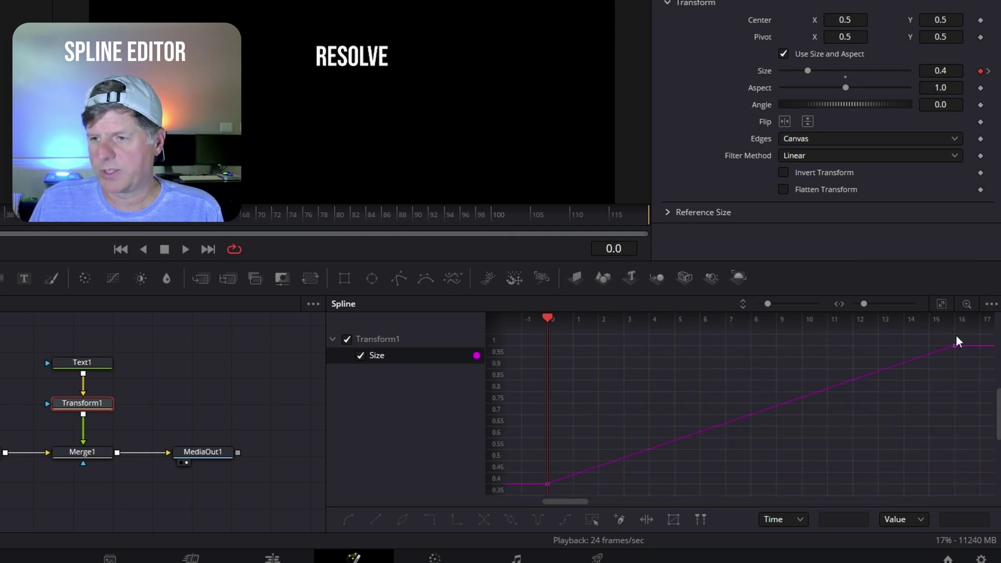
- Select both Size keyframes and reshape their handles by hand into an S-shaped easing curve
{"action": "left_click_drag", "start_coordinate": [967, 333], "coordinate": [524, 508]}
{"action": "left_click", "coordinate": [790, 432]}
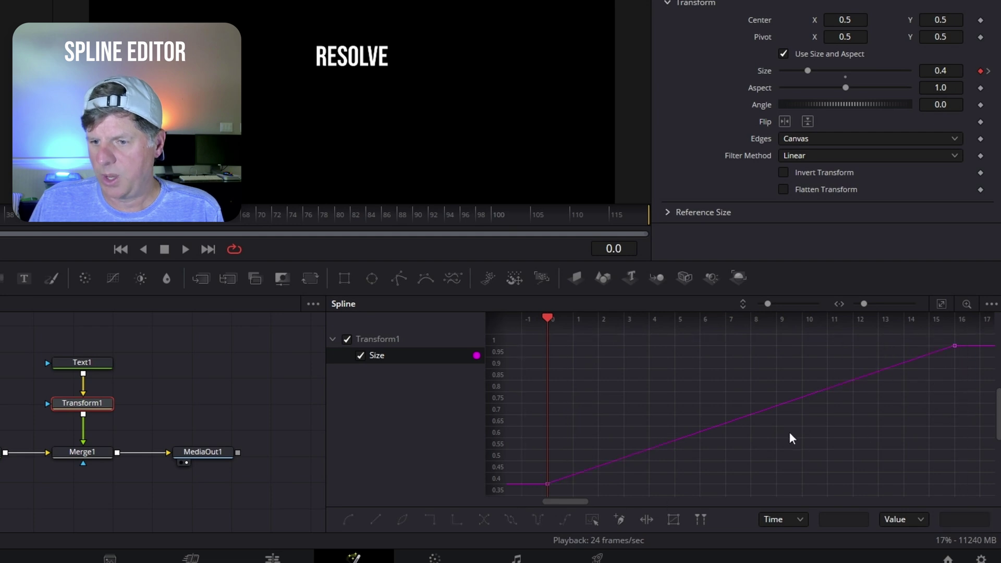
{"action": "left_click", "coordinate": [598, 520]}
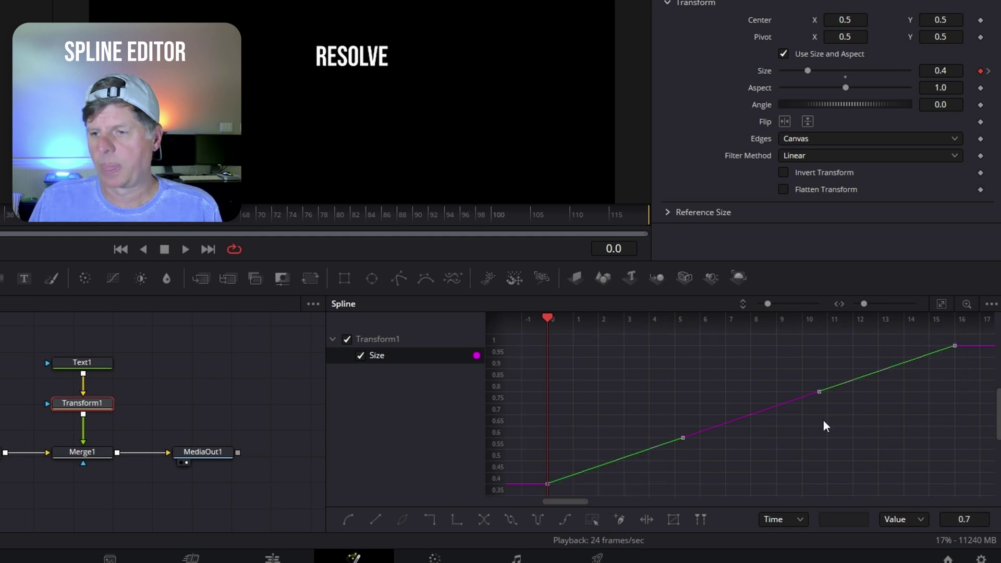
{"action": "left_click_drag", "start_coordinate": [682, 444], "coordinate": [798, 385]}
{"action": "left_click", "coordinate": [928, 436]}
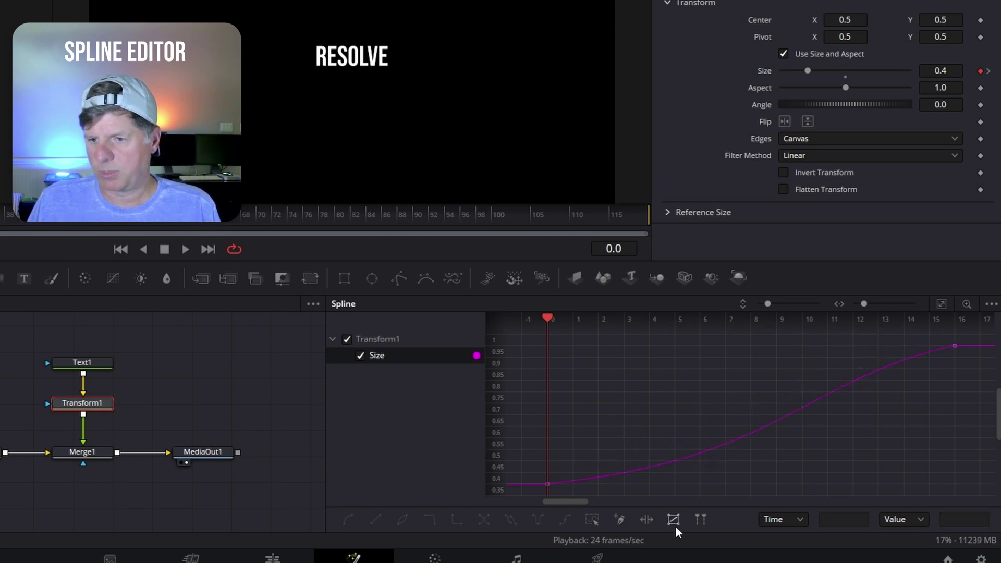
- Smooth both keyframes of the Size curve and play the eased animation
{"action": "left_click", "coordinate": [589, 523]}
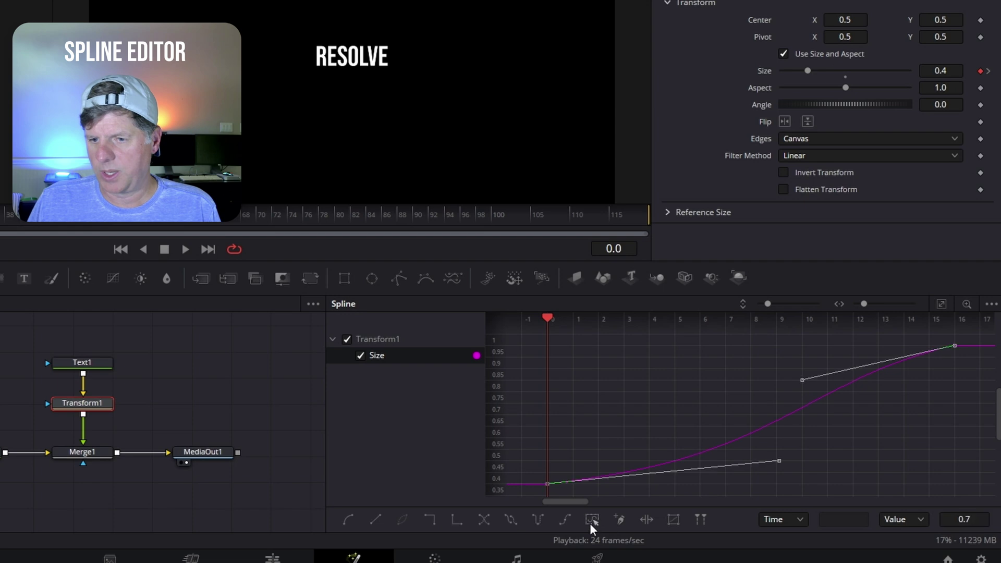
{"action": "left_click", "coordinate": [346, 520]}
{"action": "left_click", "coordinate": [831, 439]}
{"action": "key", "text": "space"}
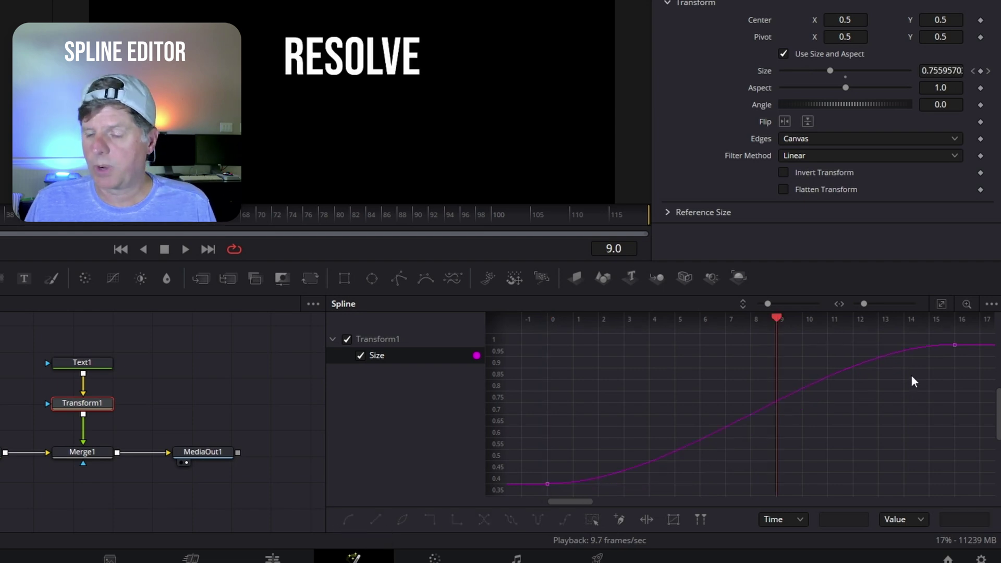
- Select the Size keyframe at frame 16 and examine its easing handle
{"action": "left_click", "coordinate": [955, 347]}
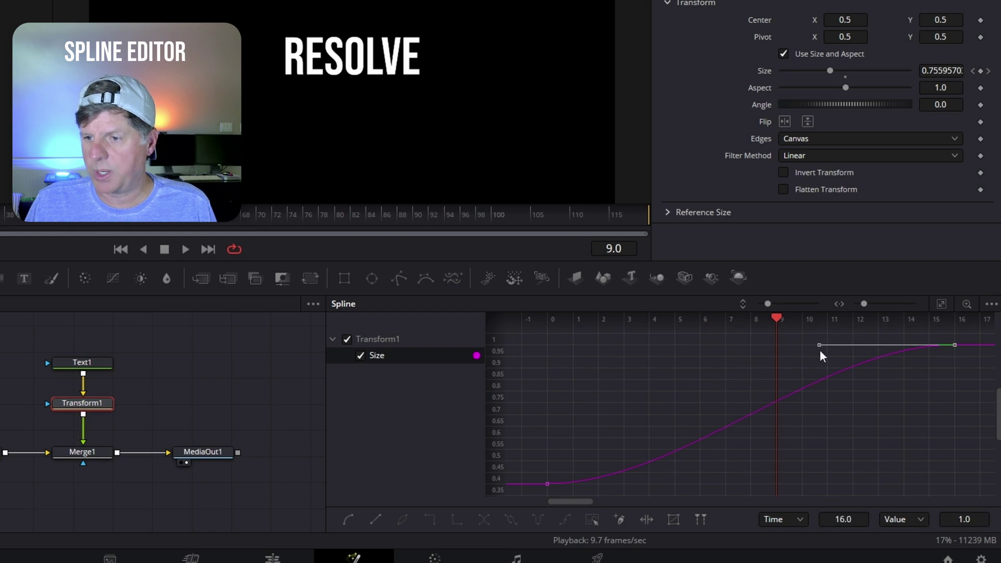
{"action": "left_click", "coordinate": [955, 345]}
{"action": "left_click_drag", "start_coordinate": [858, 395], "coordinate": [954, 482]}
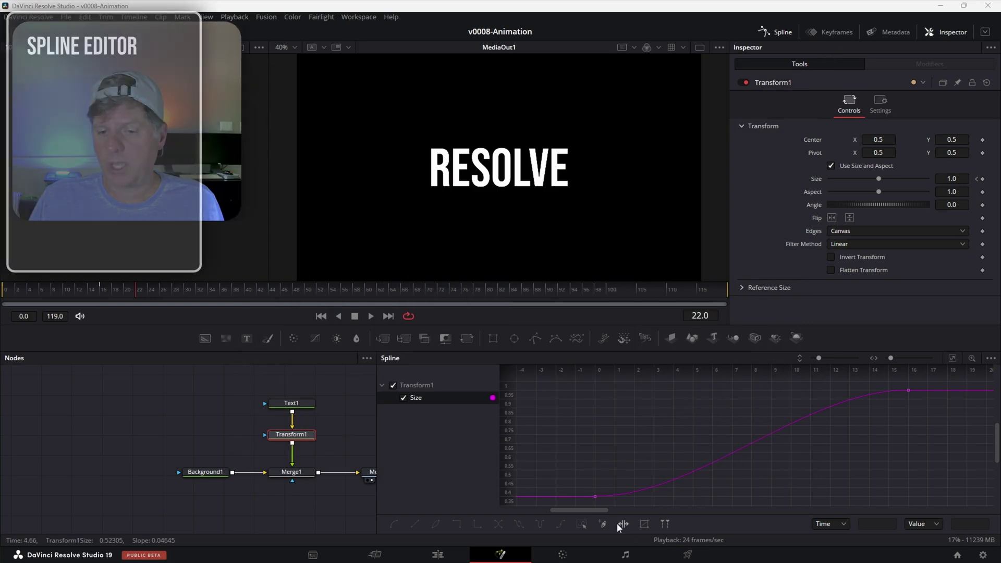
- Try reversing the Size keyframes and applying the loop, ping-pong and relative repeat modes to the curve
{"action": "key", "text": "ctrl+a"}
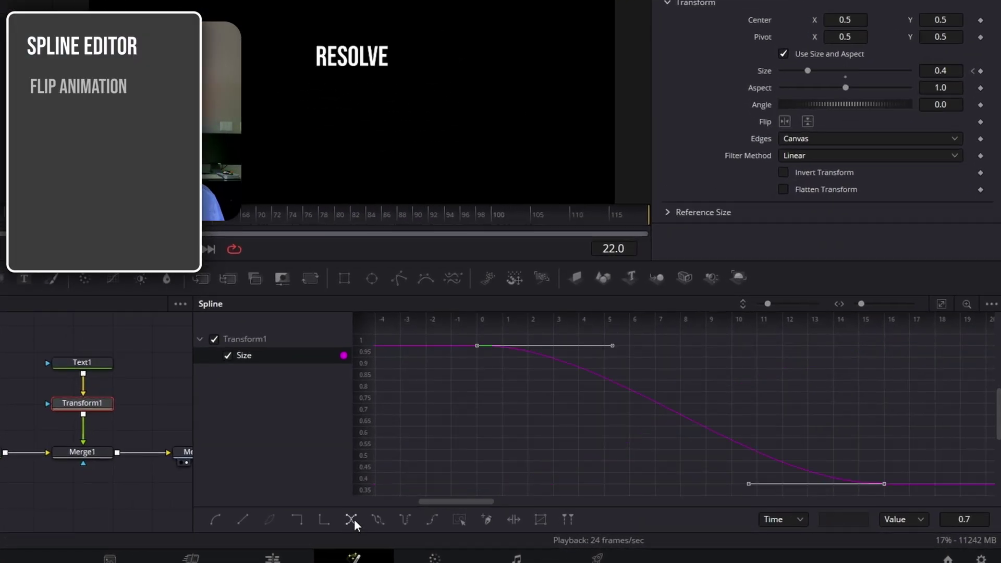
{"action": "left_click", "coordinate": [378, 519]}
{"action": "scroll", "coordinate": [599, 421], "scroll_direction": "down", "scroll_amount": 3}
{"action": "scroll", "coordinate": [599, 424], "scroll_direction": "down", "scroll_amount": 2}
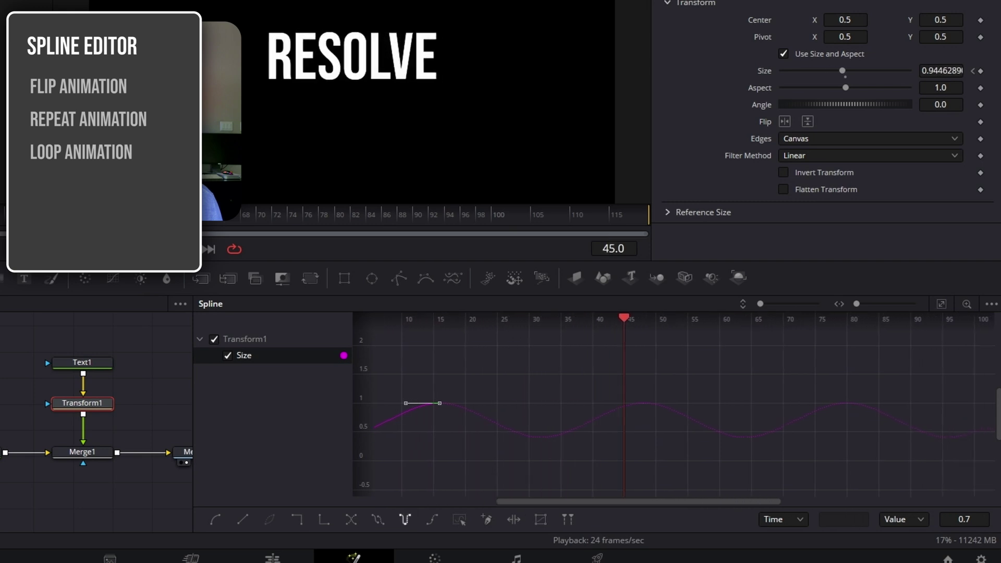
{"action": "left_click", "coordinate": [434, 519]}
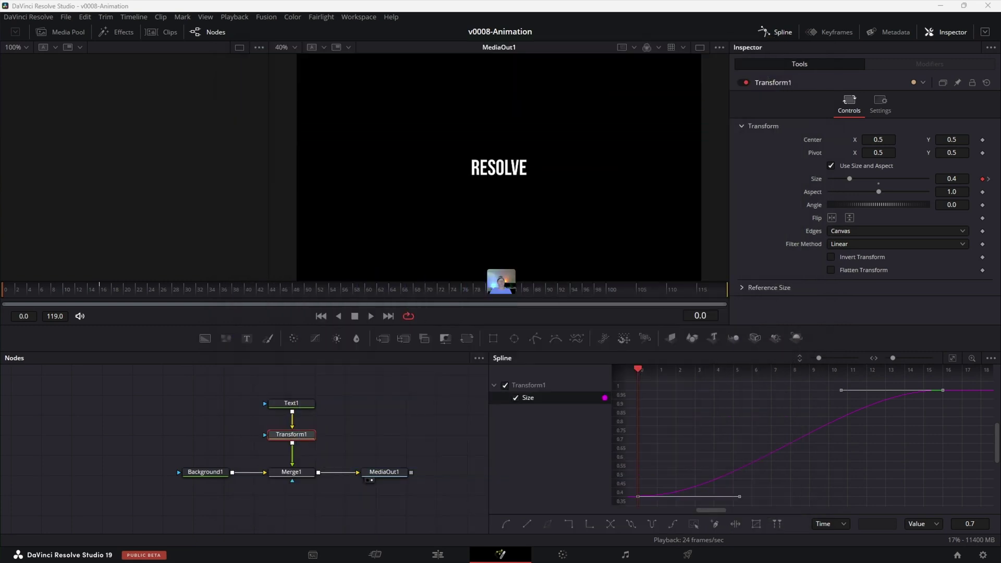
- Raise Size to about 1.08 at frame 14 to add an overshoot keyframe just before the final one, and play the animation
{"action": "left_click_drag", "start_coordinate": [58, 290], "coordinate": [97, 290]}
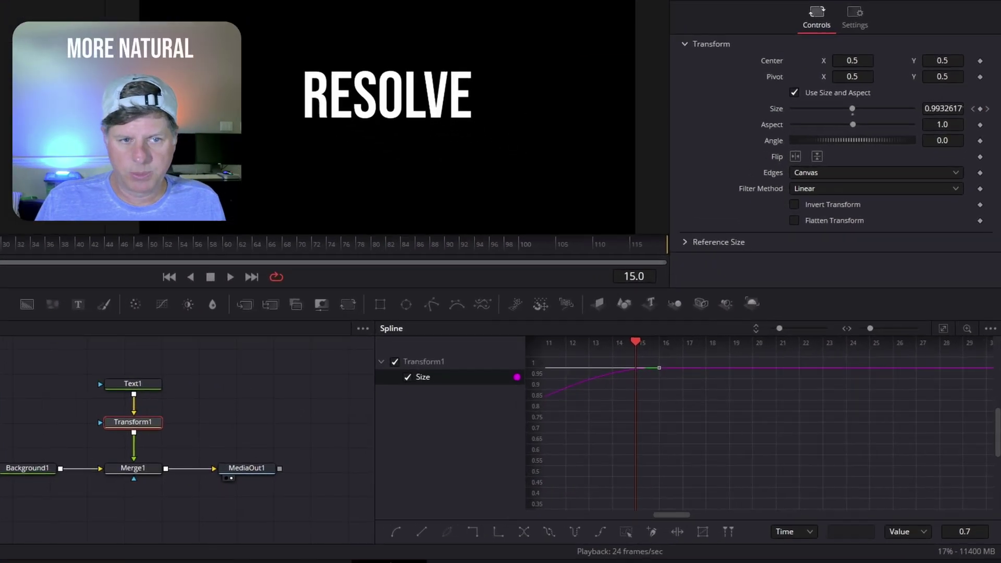
{"action": "key", "text": "Right"}
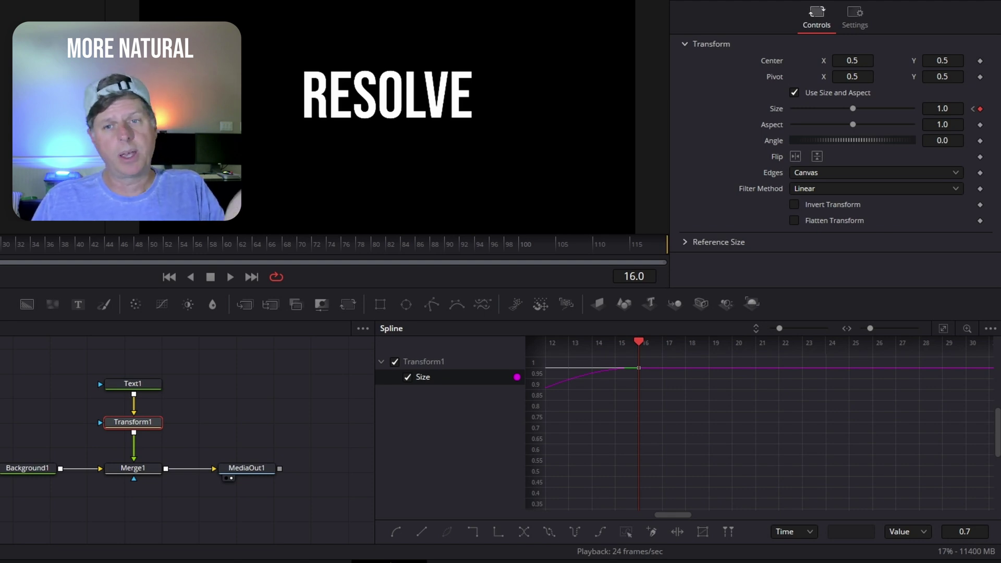
{"action": "key", "text": "Left"}
{"action": "key", "text": "Left"}
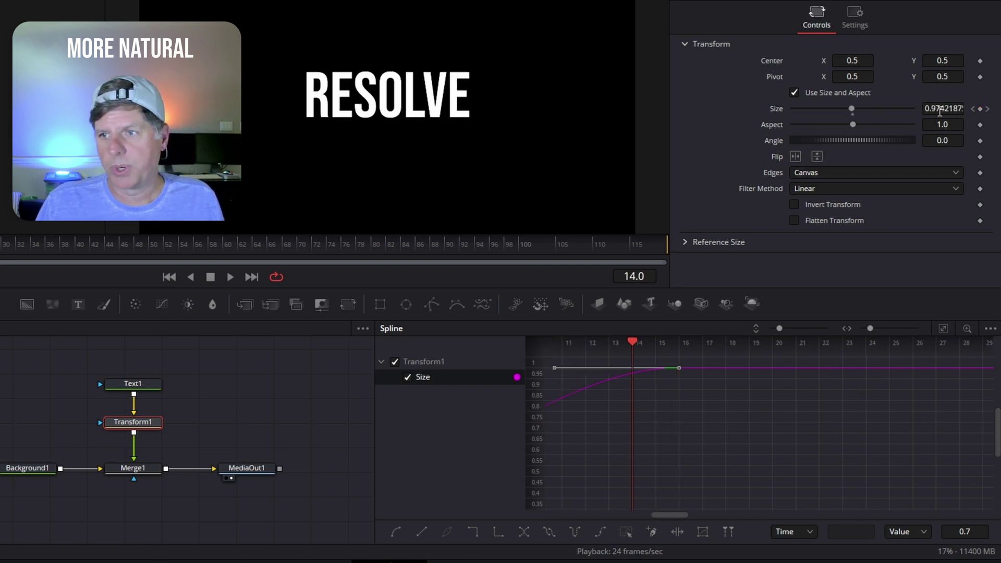
{"action": "mouse_move", "coordinate": [940, 111]}
{"action": "left_mouse_down"}
{"action": "mouse_move", "coordinate": [962, 111]}
{"action": "mouse_move", "coordinate": [953, 111]}
{"action": "left_mouse_up"}
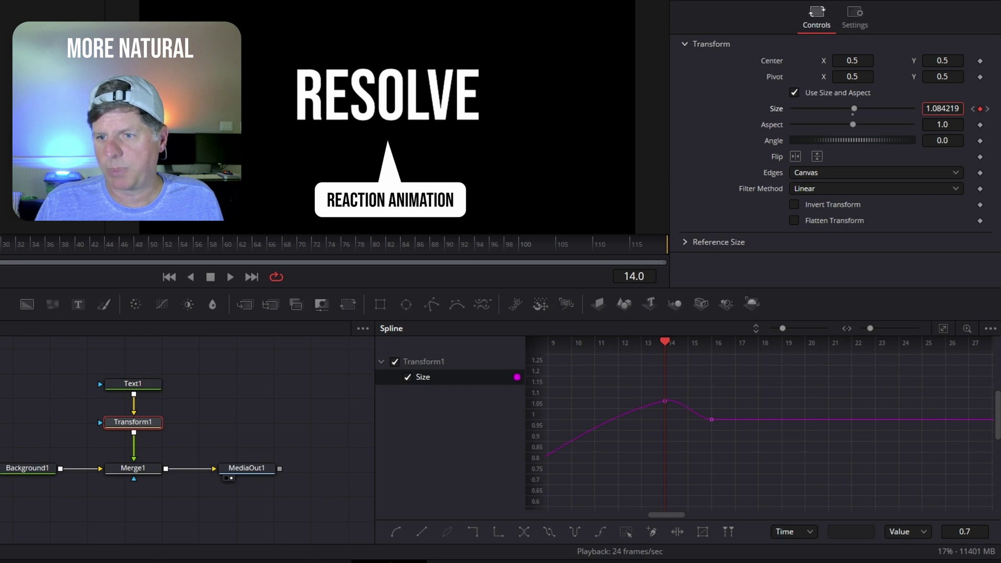
{"action": "key", "text": "space"}
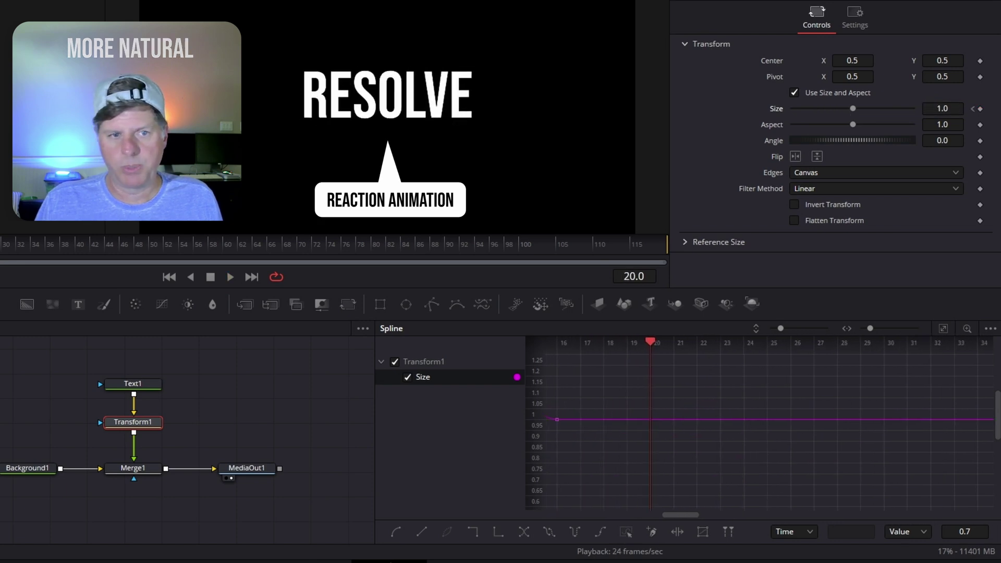
- Hold the text with a Size keyframe at frame 44 and enlarge it to about 1.2 at frame 56
{"action": "left_click_drag", "start_coordinate": [14, 265], "coordinate": [110, 254]}
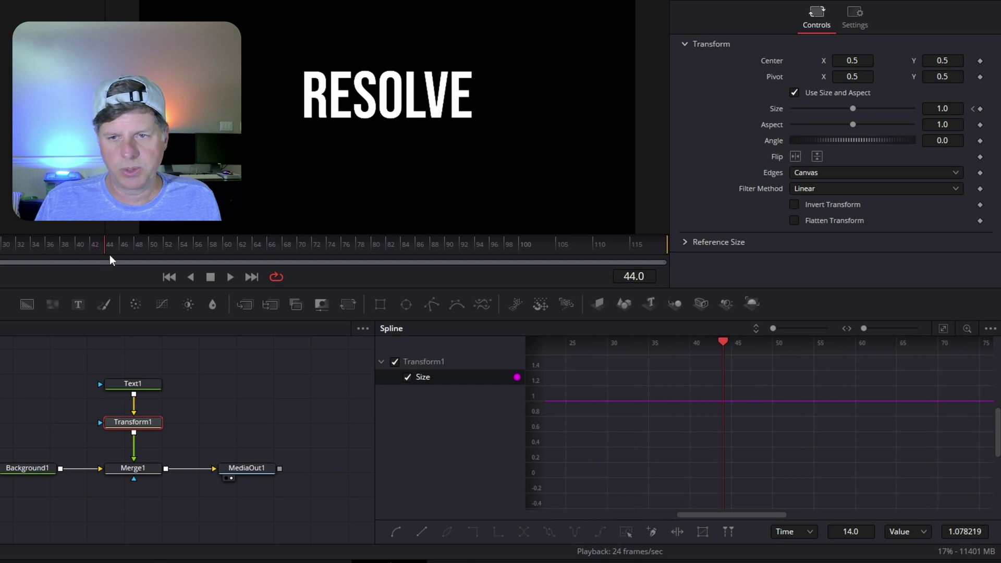
{"action": "left_click", "coordinate": [980, 109]}
{"action": "left_click_drag", "start_coordinate": [140, 248], "coordinate": [195, 248]}
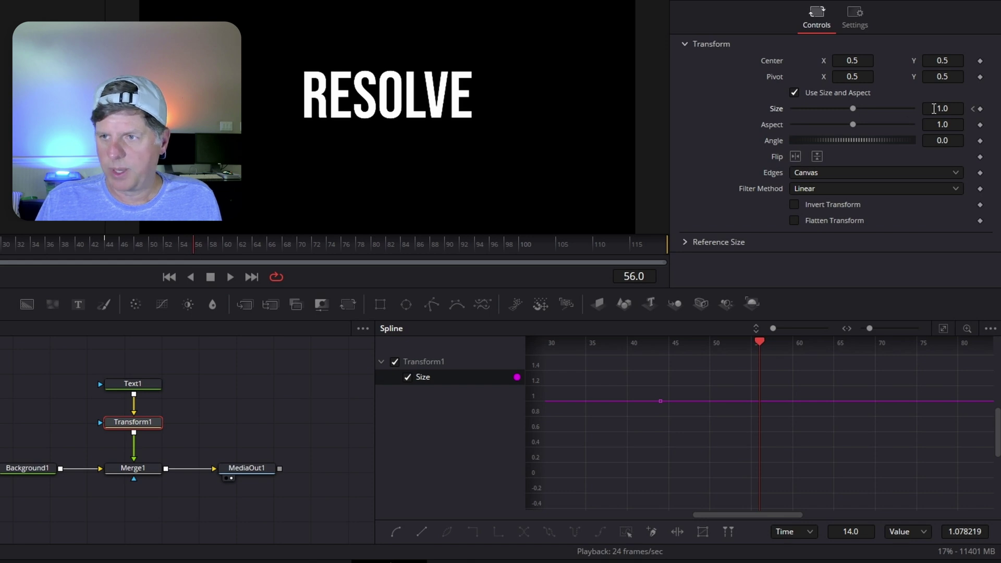
{"action": "left_click_drag", "start_coordinate": [941, 109], "coordinate": [961, 109]}
- Shrink Size to 0.19 at frame 65 and smooth the exit keyframes of the Size curve
{"action": "left_click", "coordinate": [265, 248]}
{"action": "left_click_drag", "start_coordinate": [856, 108], "coordinate": [805, 108]}
{"action": "left_click_drag", "start_coordinate": [583, 358], "coordinate": [809, 490]}
{"action": "key", "text": "shift+s"}
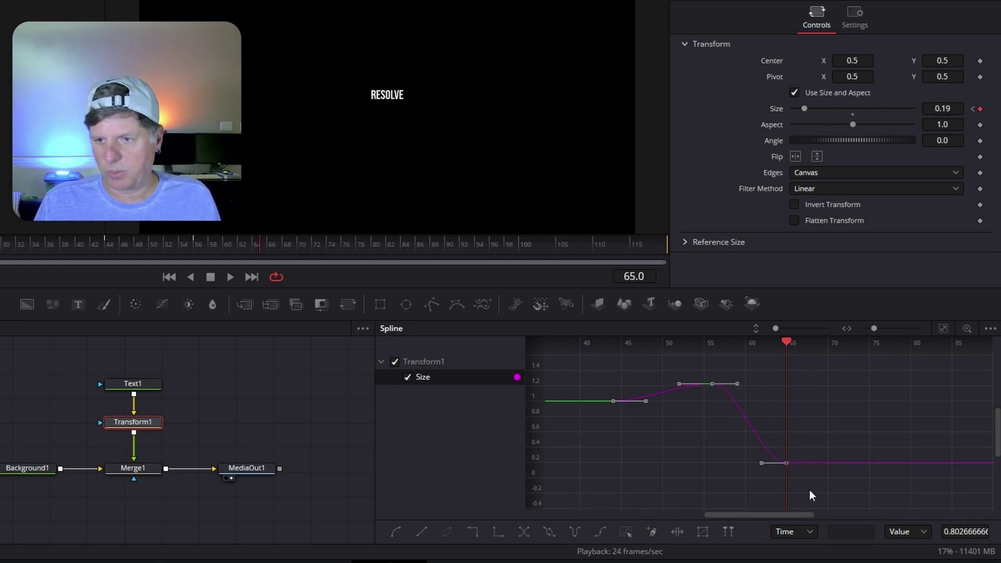
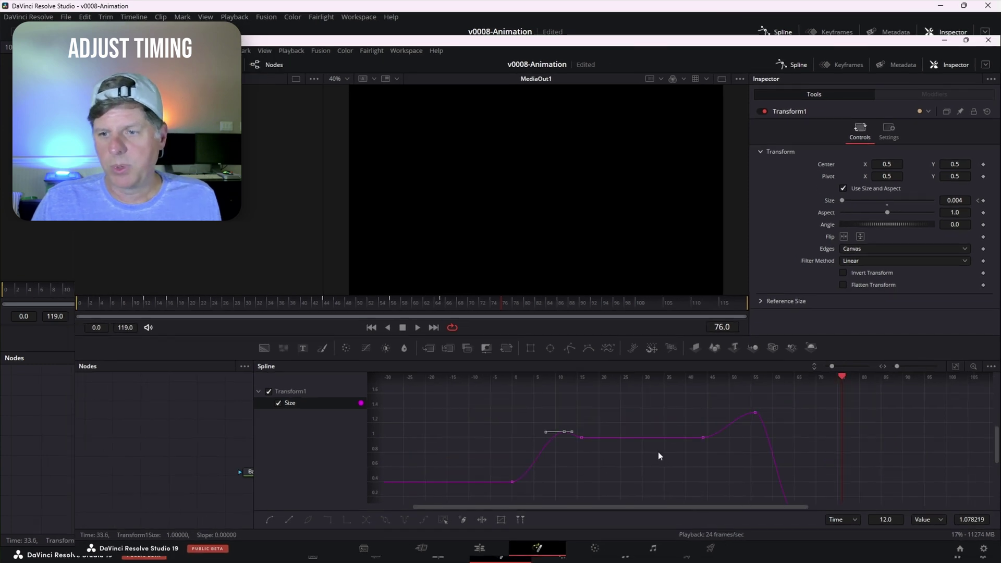
- Compress the timing of all Size keyframes with Time Stretch so the curve ends at about frame 55
{"action": "scroll", "coordinate": [646, 449], "scroll_direction": "down", "scroll_amount": 2}
{"action": "scroll", "coordinate": [646, 449], "scroll_direction": "right", "scroll_amount": 2}
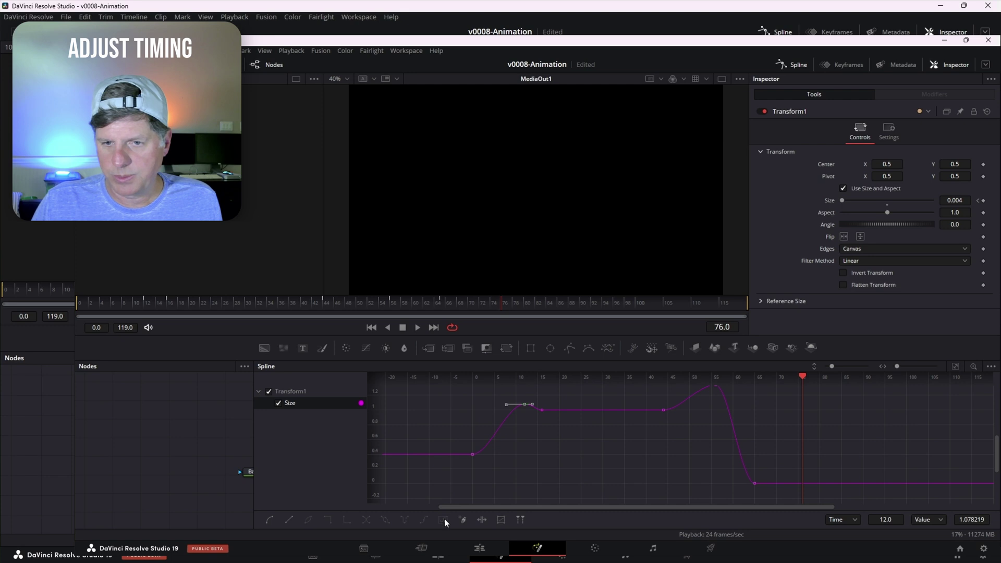
{"action": "left_click", "coordinate": [481, 519]}
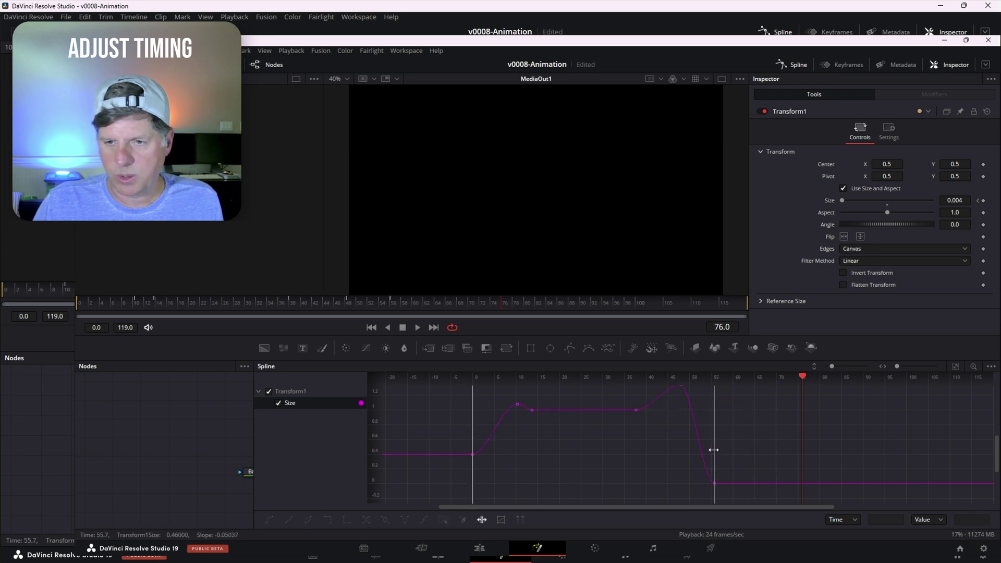
- Scale the Size keyframes with the Shape Box, narrowing them to end at about frame 52 and adjusting their height
{"action": "left_click", "coordinate": [502, 519]}
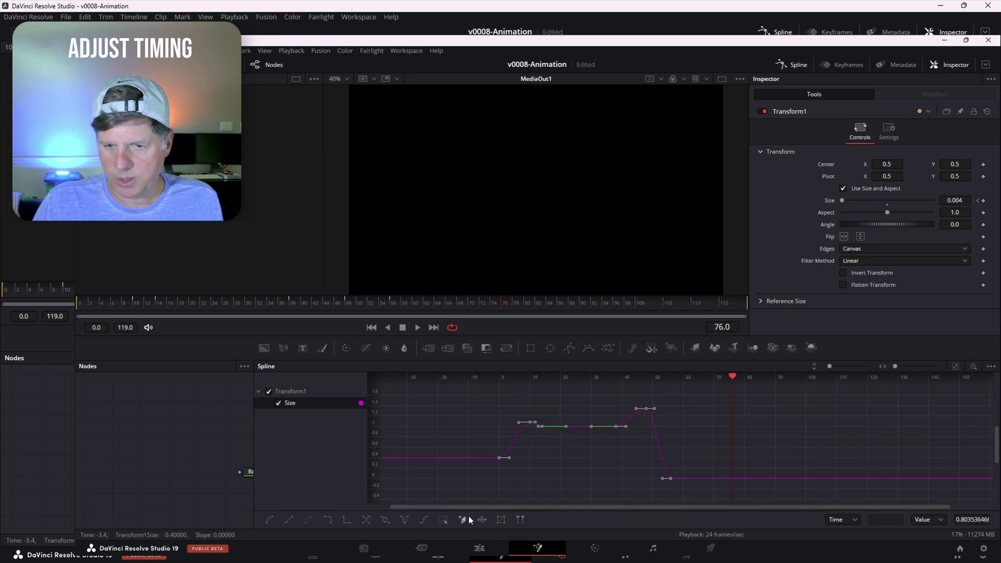
{"action": "left_click", "coordinate": [501, 520]}
{"action": "left_click_drag", "start_coordinate": [672, 443], "coordinate": [652, 441]}
{"action": "left_click_drag", "start_coordinate": [584, 410], "coordinate": [583, 404]}
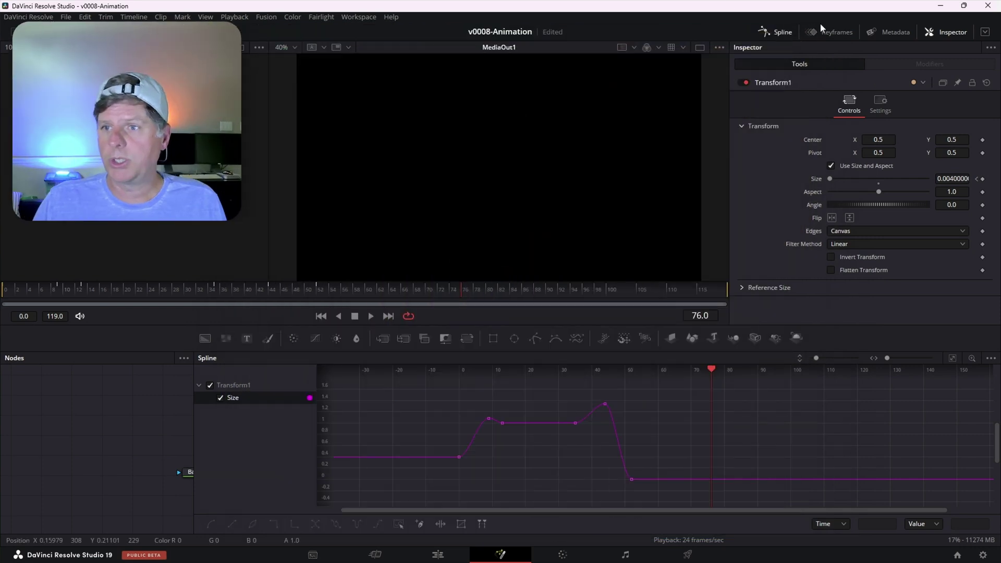
- Replace the Spline editor with the Keyframes editor, expand Transform1's Size track and fit all keyframes in view
{"action": "left_click", "coordinate": [778, 32]}
{"action": "left_click", "coordinate": [832, 33]}
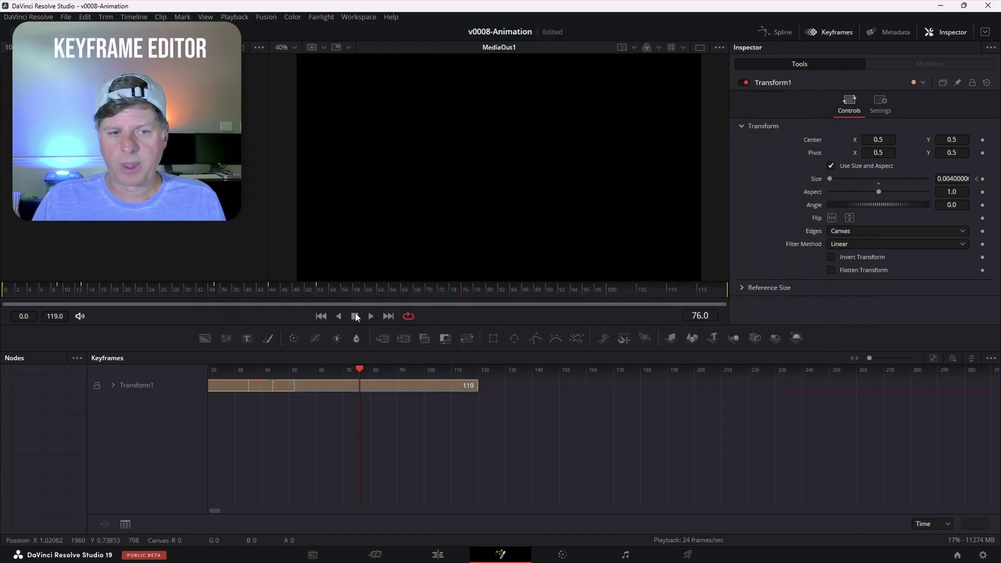
{"action": "left_click_drag", "start_coordinate": [87, 405], "coordinate": [324, 406]}
{"action": "left_click", "coordinate": [350, 385]}
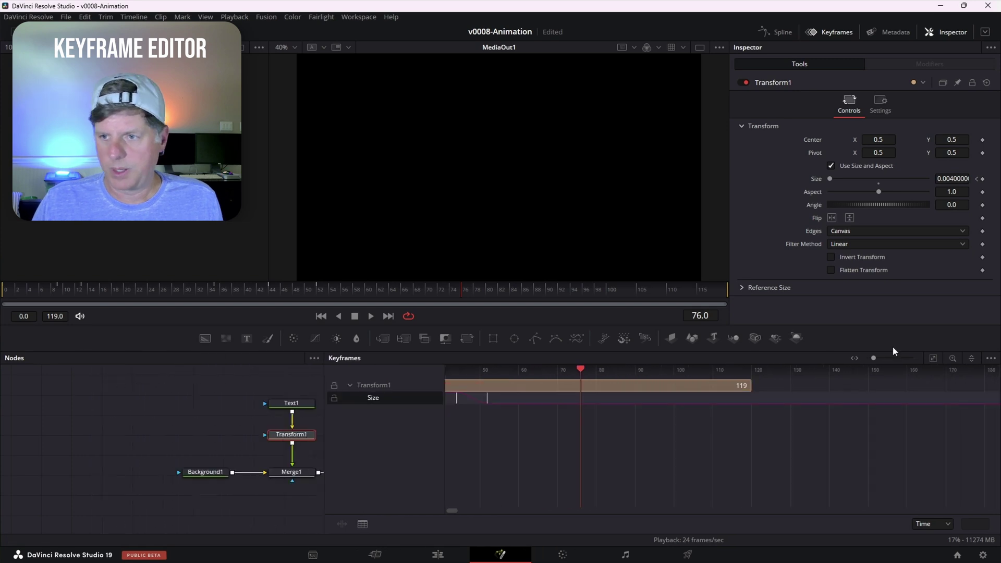
{"action": "left_click", "coordinate": [934, 359]}
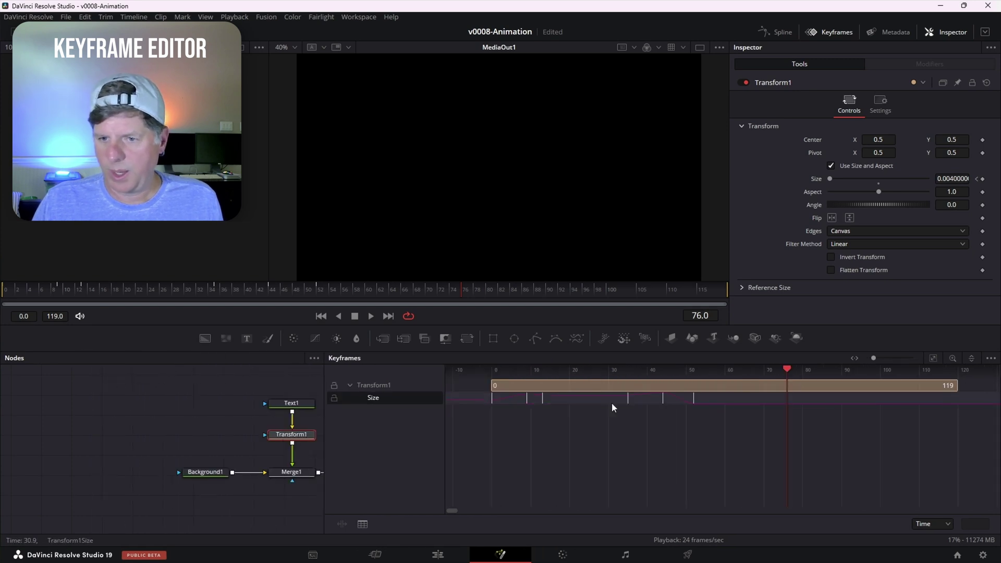
- Move the last two Size keyframes to about frames 47 and 58
{"action": "left_click", "coordinate": [662, 399]}
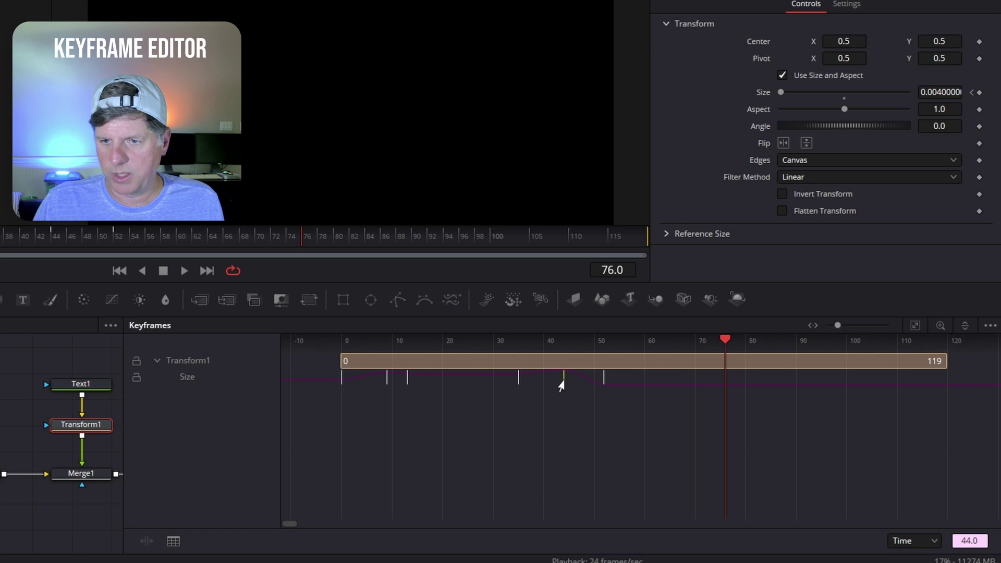
{"action": "left_click", "coordinate": [603, 381]}
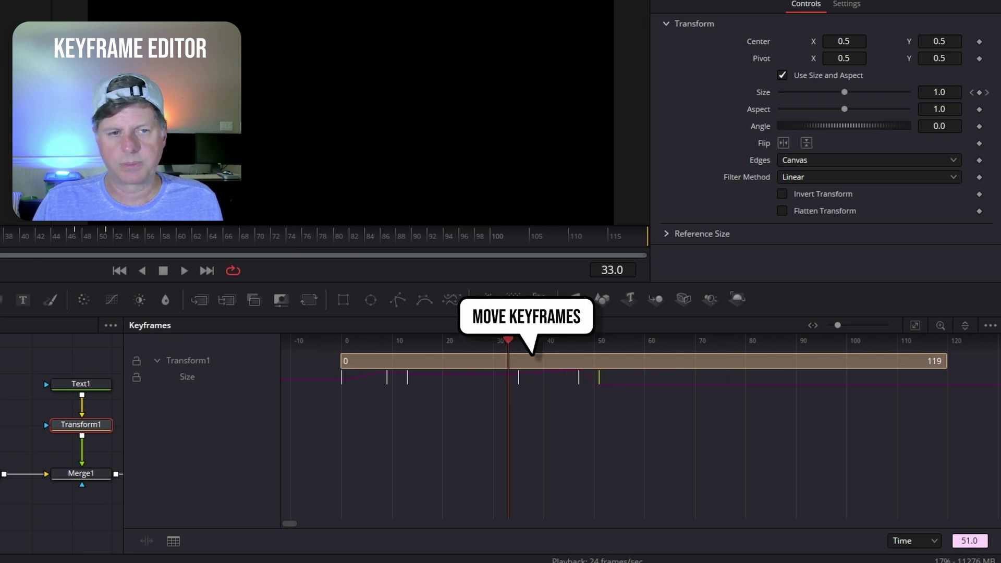
{"action": "left_click", "coordinate": [687, 377]}
{"action": "left_click_drag", "start_coordinate": [688, 376], "coordinate": [733, 380]}
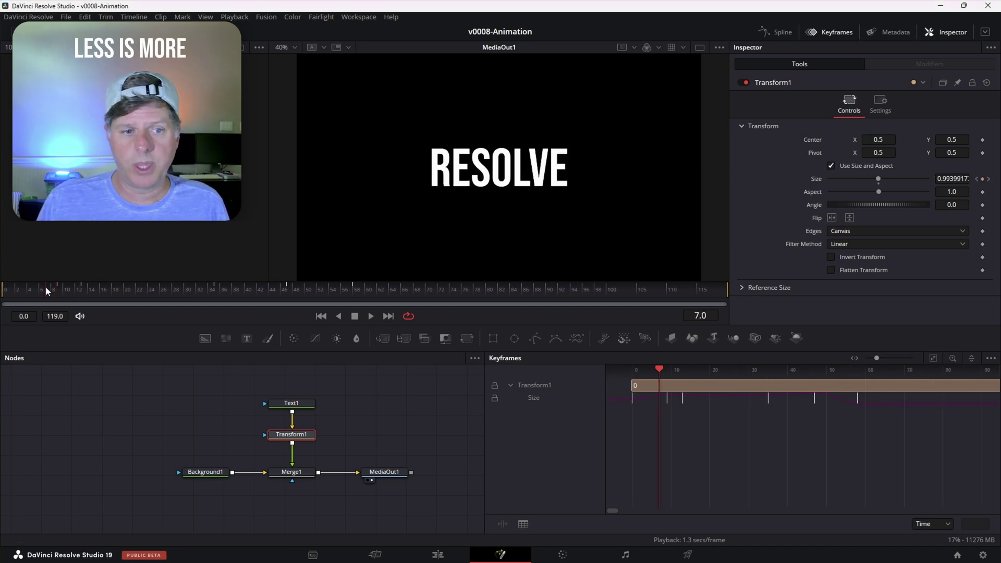
- Try an exaggerated Size of about 2.02 on the keyframe at frame 9 and play the animation from the start
{"action": "left_click_drag", "start_coordinate": [9, 298], "coordinate": [60, 289]}
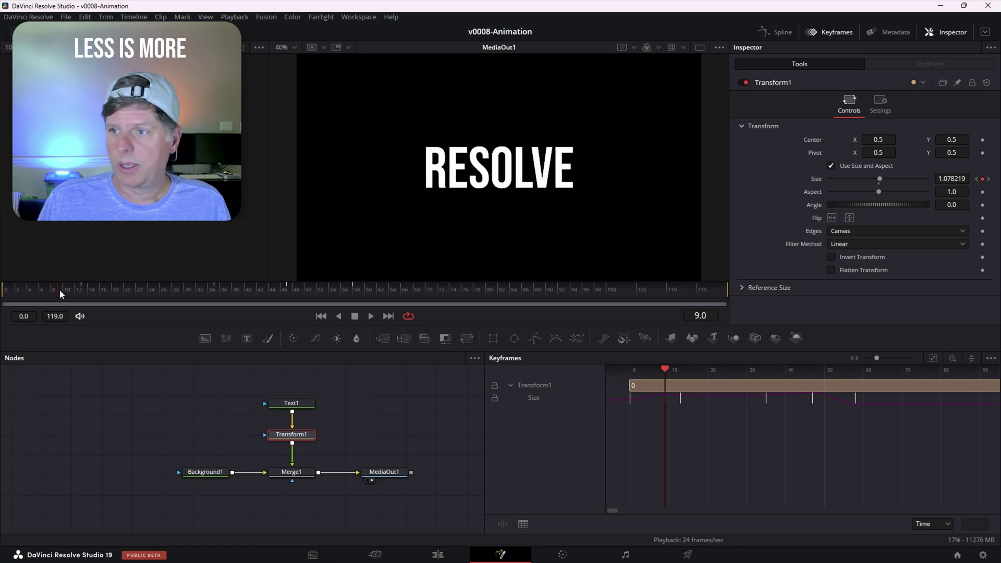
{"action": "left_click_drag", "start_coordinate": [944, 181], "coordinate": [420, 271]}
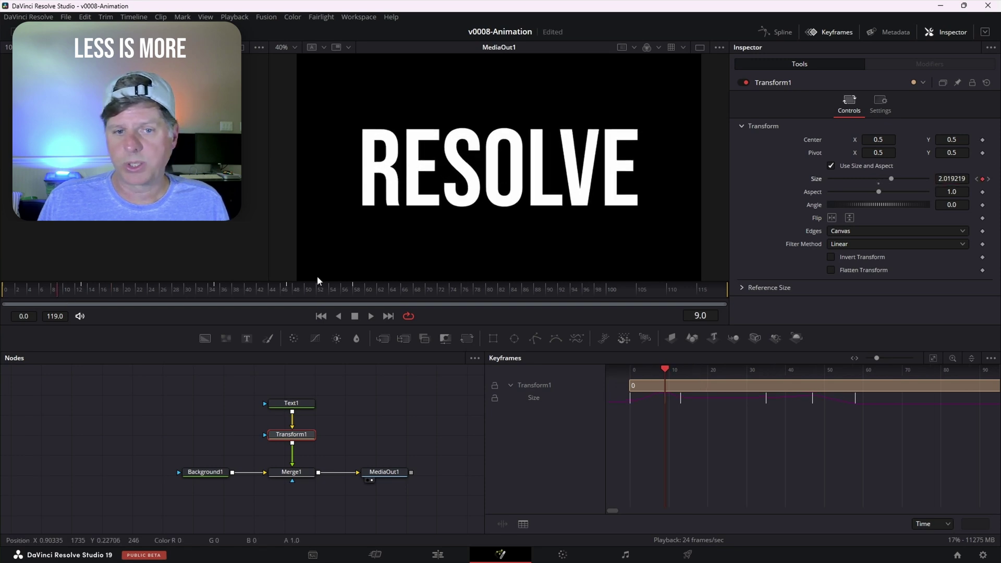
{"action": "left_click_drag", "start_coordinate": [272, 291], "coordinate": [4, 295]}
{"action": "key", "text": "space"}
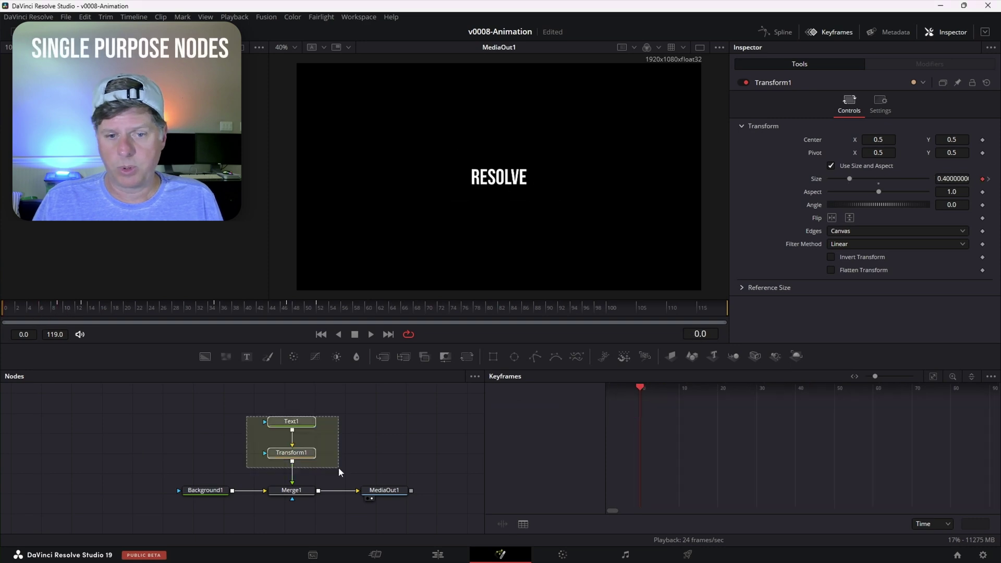
- Move the Text1 and Transform1 nodes up together to make room above Merge1
{"action": "left_click", "coordinate": [291, 422], "text": "ctrl"}
{"action": "left_click_drag", "start_coordinate": [306, 459], "coordinate": [306, 437]}
{"action": "left_click", "coordinate": [345, 422]}
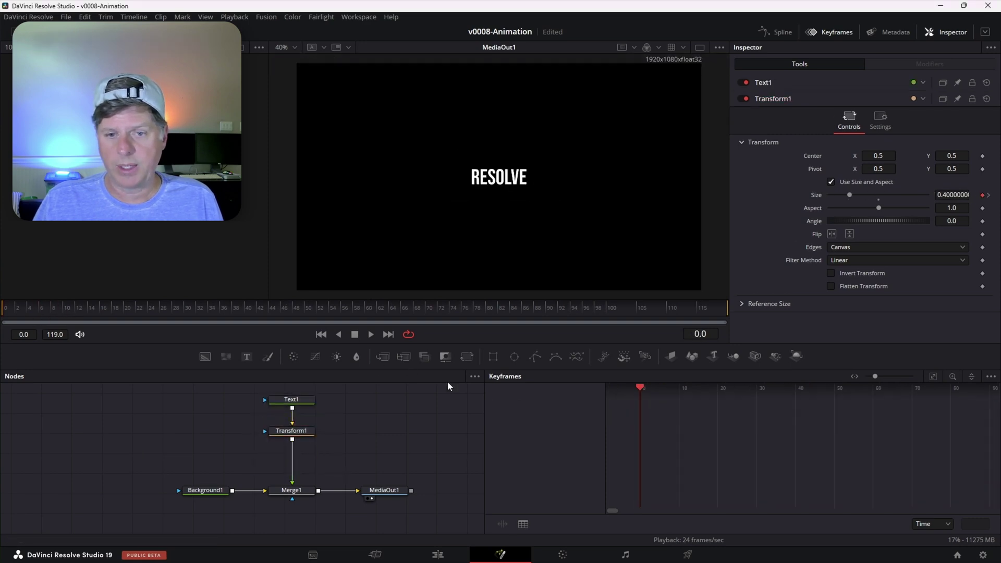
- Insert a Brightness Contrast node between Transform1 and Merge1 with alpha enabled, set its Gain to 0.93 and preview the fade
{"action": "left_click_drag", "start_coordinate": [339, 359], "coordinate": [287, 465]}
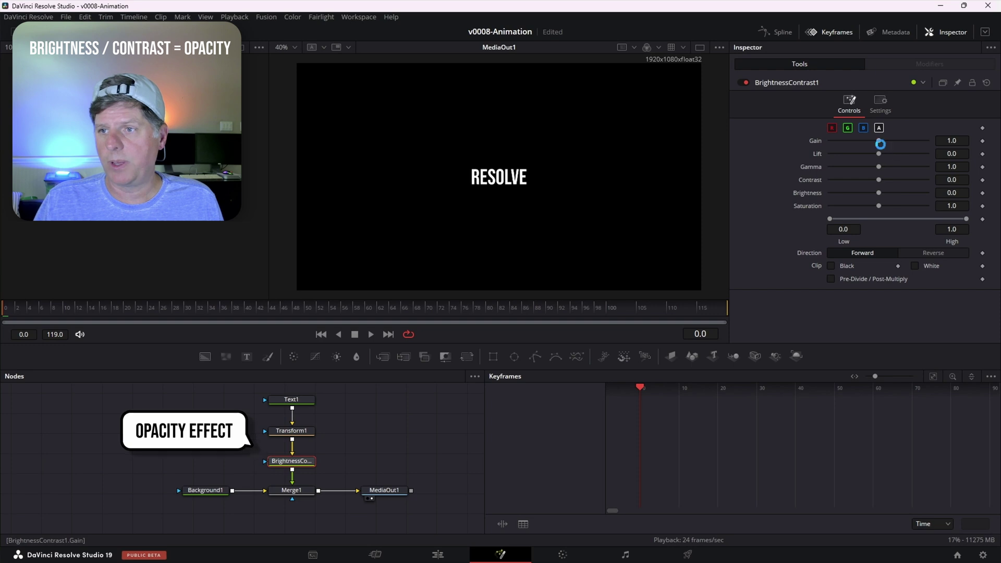
{"action": "mouse_move", "coordinate": [870, 144]}
{"action": "left_mouse_down"}
{"action": "mouse_move", "coordinate": [832, 145]}
{"action": "mouse_move", "coordinate": [876, 144]}
{"action": "left_mouse_up"}
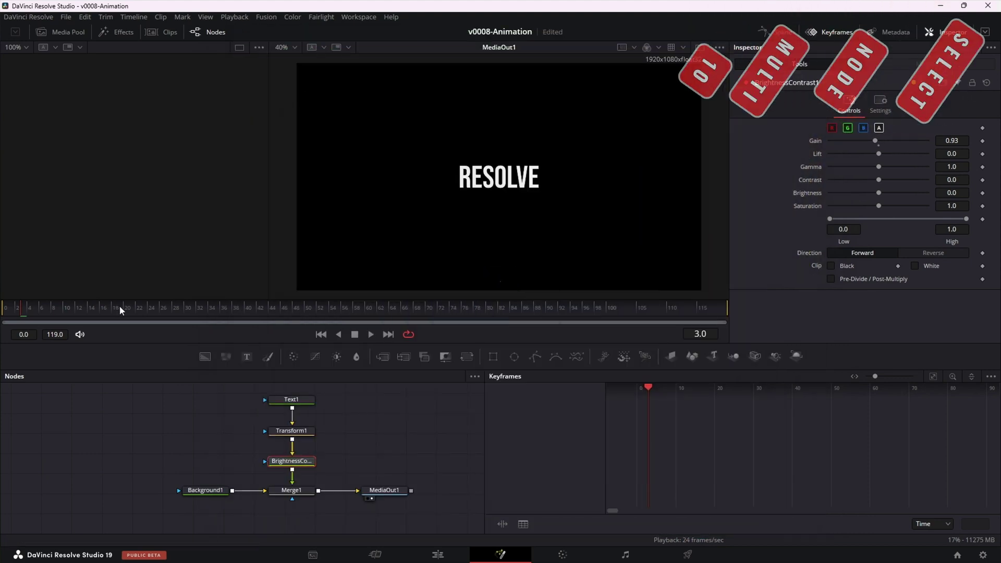
{"action": "left_click_drag", "start_coordinate": [120, 305], "coordinate": [79, 314]}
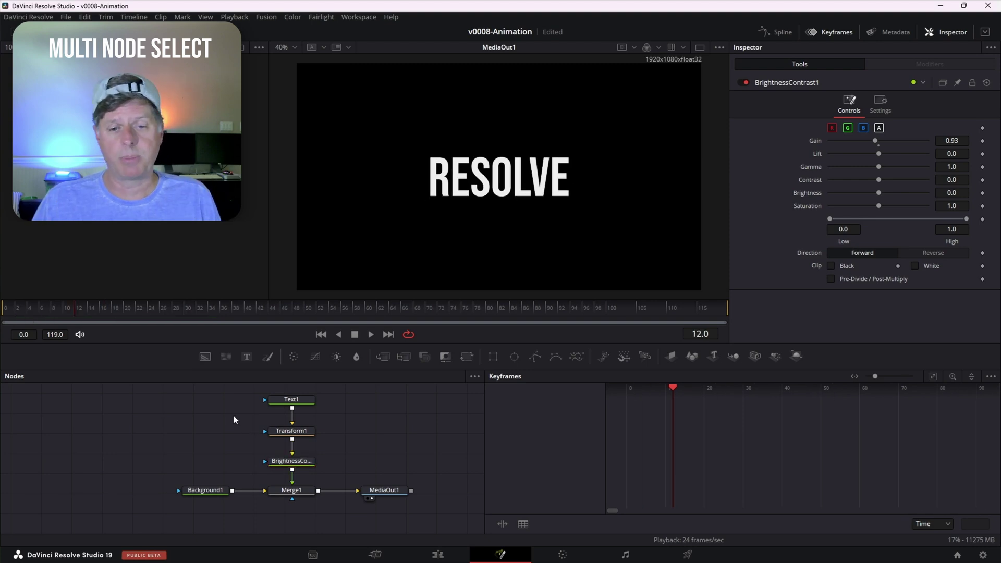
- Select the Transform1 and BrightnessContrast1 nodes together and keyframe Gain at 0.0 on frame 0
{"action": "left_click_drag", "start_coordinate": [234, 416], "coordinate": [325, 467]}
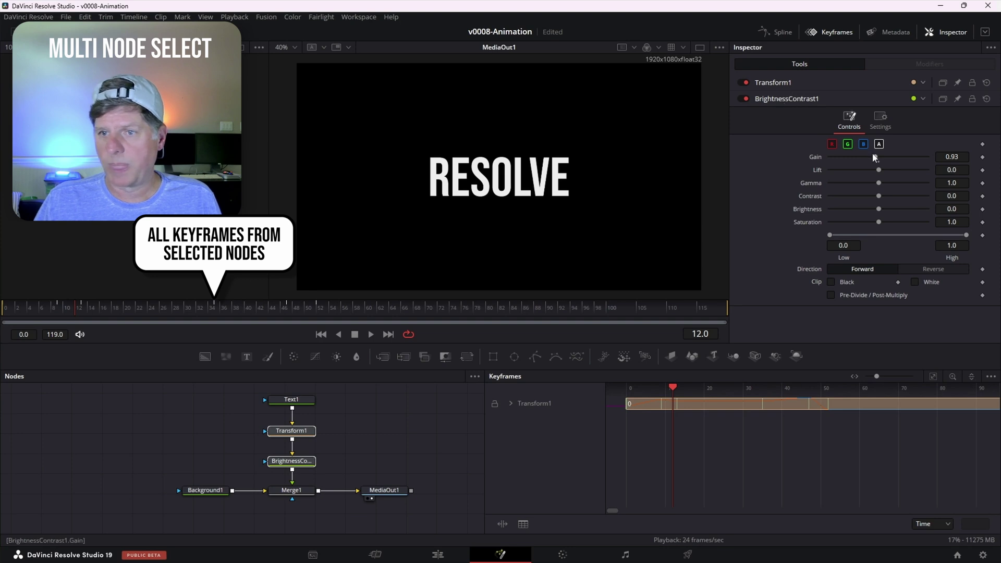
{"action": "left_click_drag", "start_coordinate": [874, 157], "coordinate": [828, 157]}
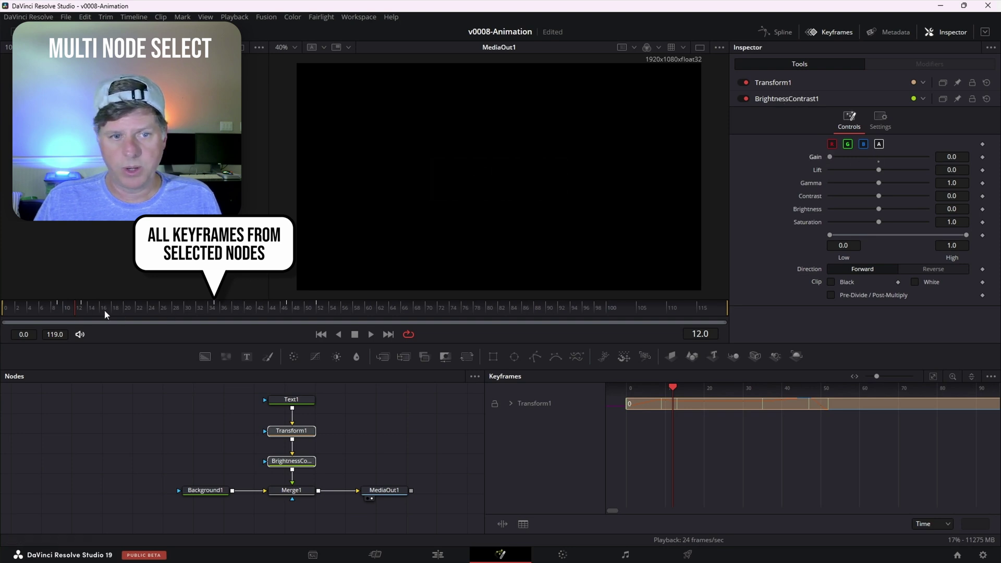
{"action": "left_click_drag", "start_coordinate": [81, 316], "coordinate": [6, 321]}
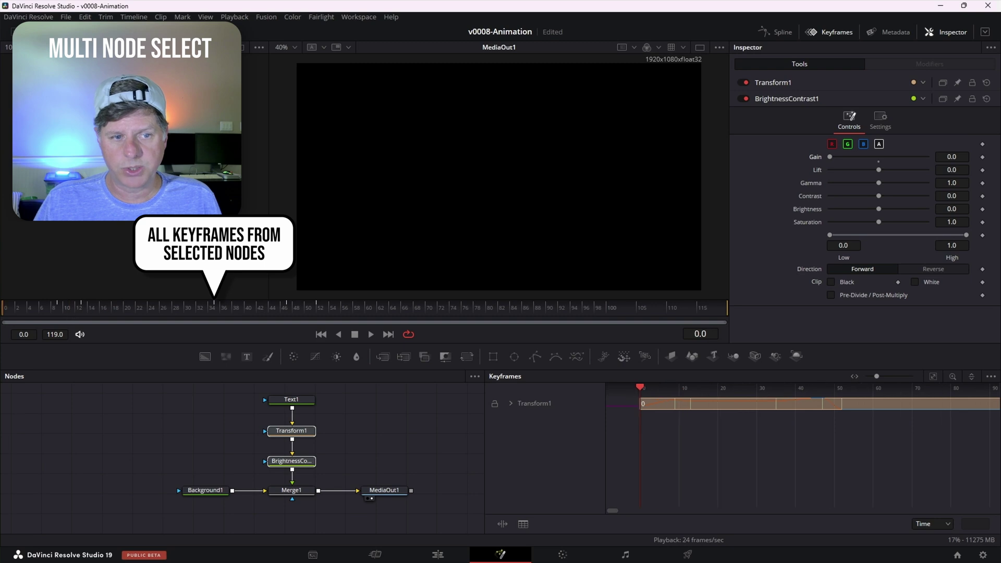
{"action": "left_click", "coordinate": [983, 158]}
- Keyframe Gain at 0.99 on frame 9 and add a fade-out from about frame 43 to 0.0 at frame 52
{"action": "left_click", "coordinate": [72, 316]}
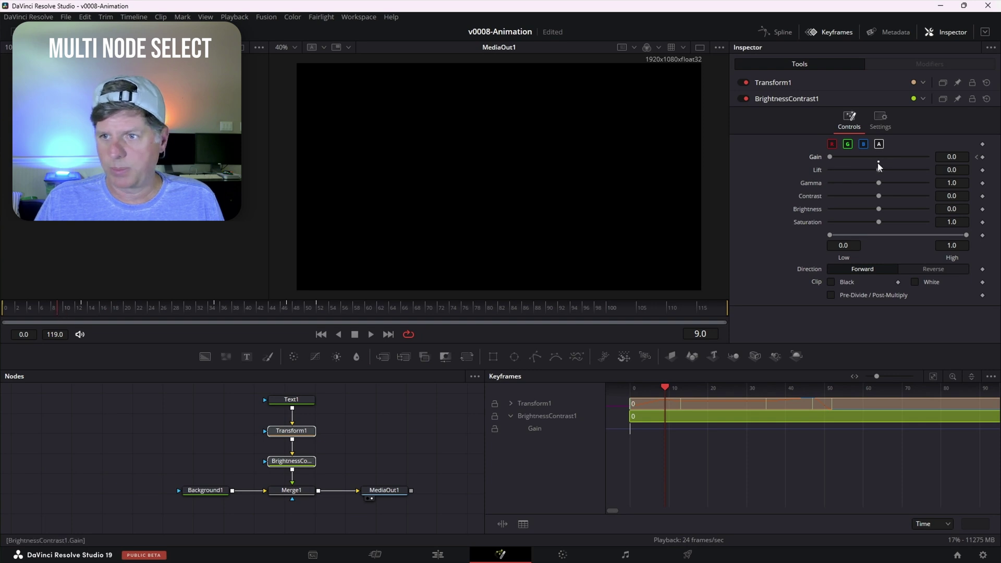
{"action": "left_click_drag", "start_coordinate": [835, 162], "coordinate": [877, 165]}
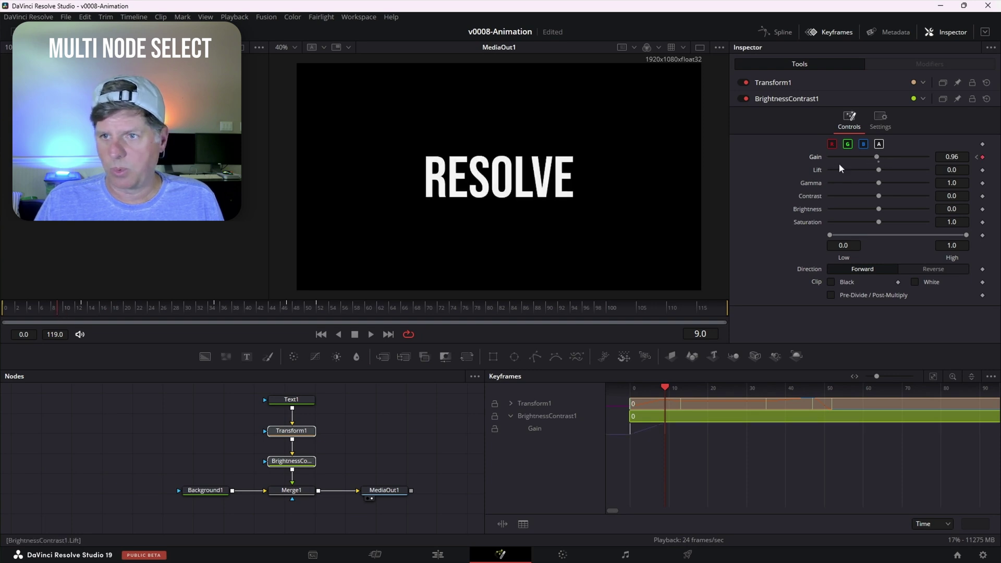
{"action": "scroll", "coordinate": [948, 157], "scroll_direction": "up", "scroll_amount": 3}
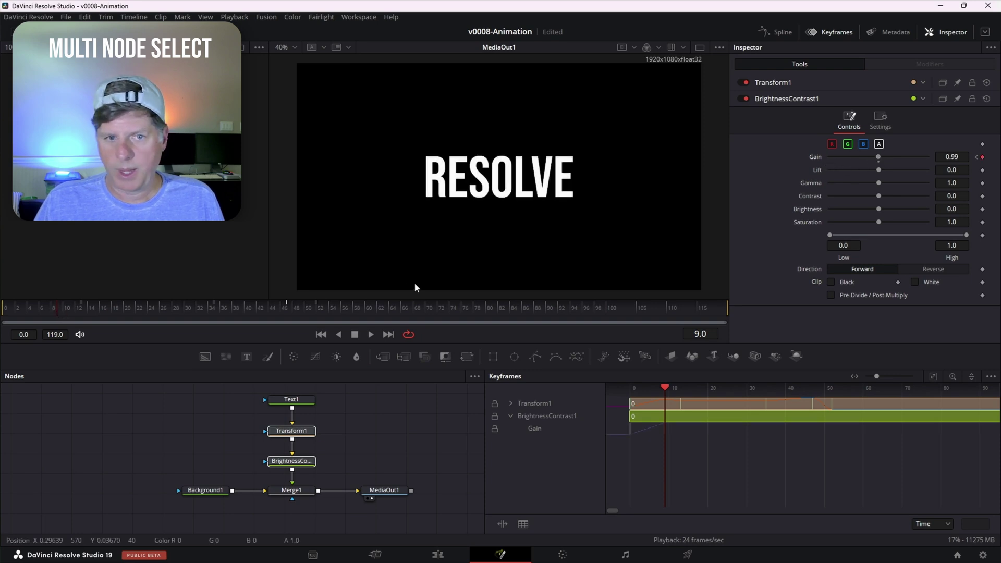
{"action": "left_click", "coordinate": [213, 310]}
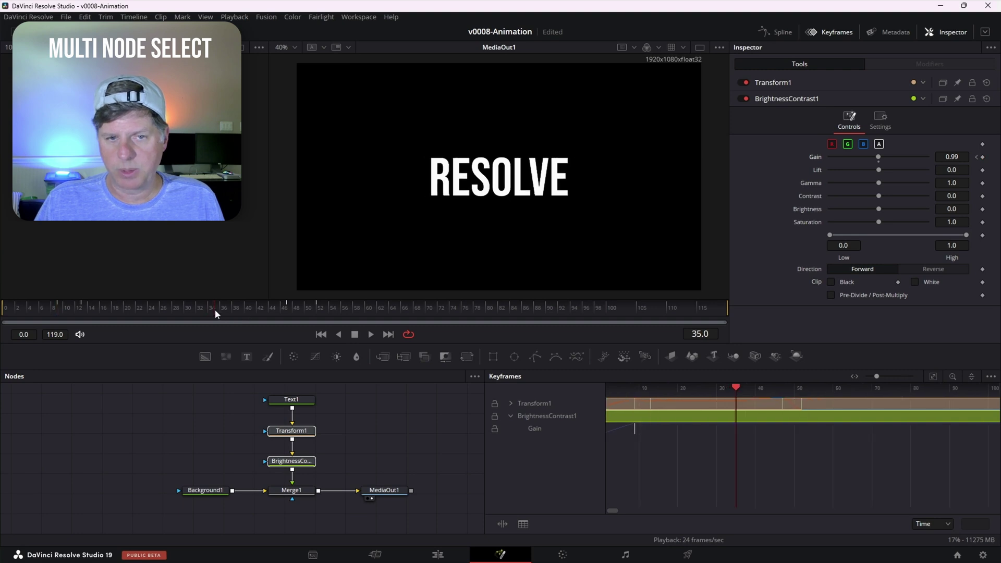
{"action": "left_click_drag", "start_coordinate": [215, 309], "coordinate": [318, 313]}
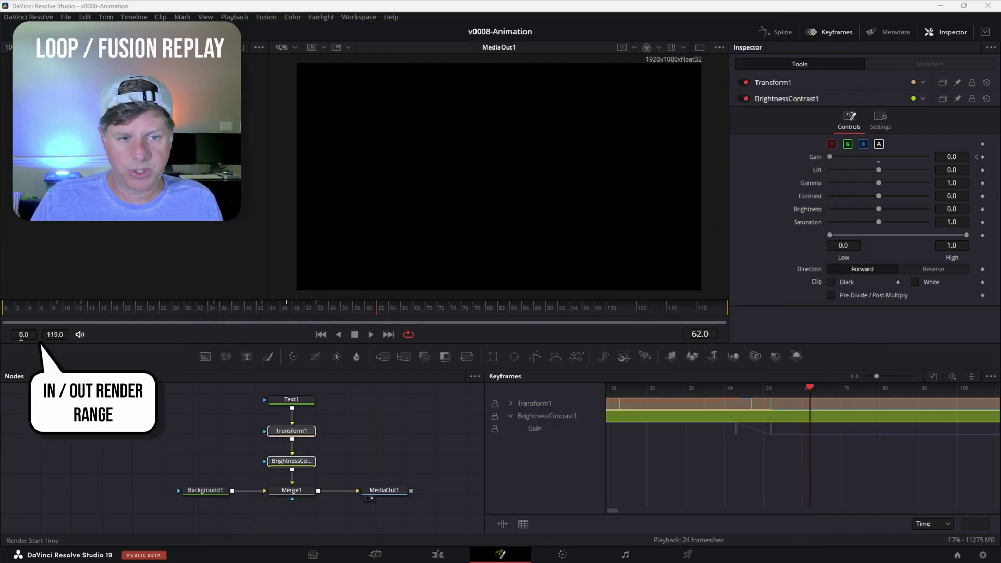
- Limit the render range to frames 0–17 and play it as a repeating loop
{"action": "left_click_drag", "start_coordinate": [29, 335], "coordinate": [78, 335]}
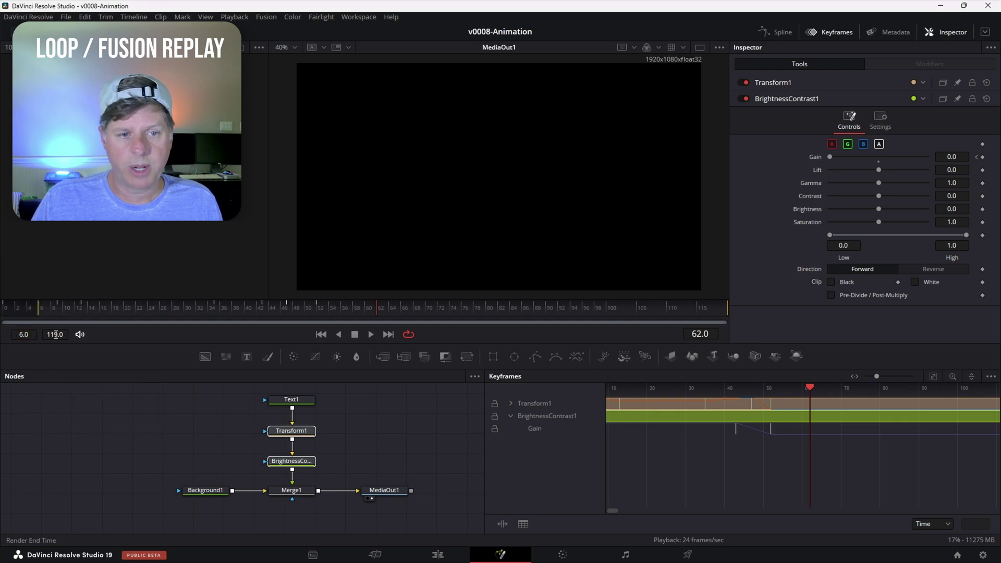
{"action": "mouse_move", "coordinate": [55, 334]}
{"action": "left_mouse_down"}
{"action": "mouse_move", "coordinate": [13, 335]}
{"action": "mouse_move", "coordinate": [76, 337]}
{"action": "left_mouse_up"}
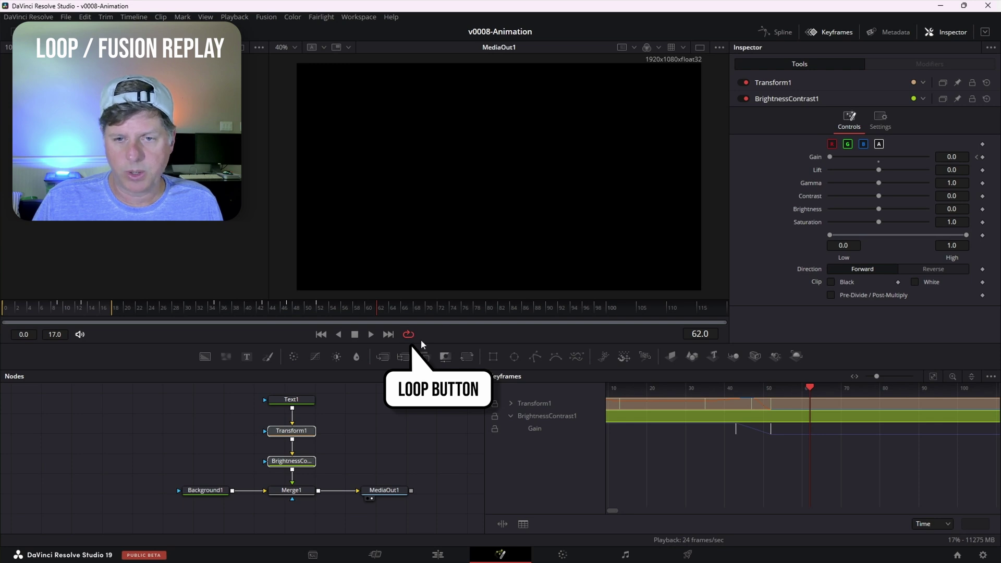
{"action": "left_click", "coordinate": [372, 336]}
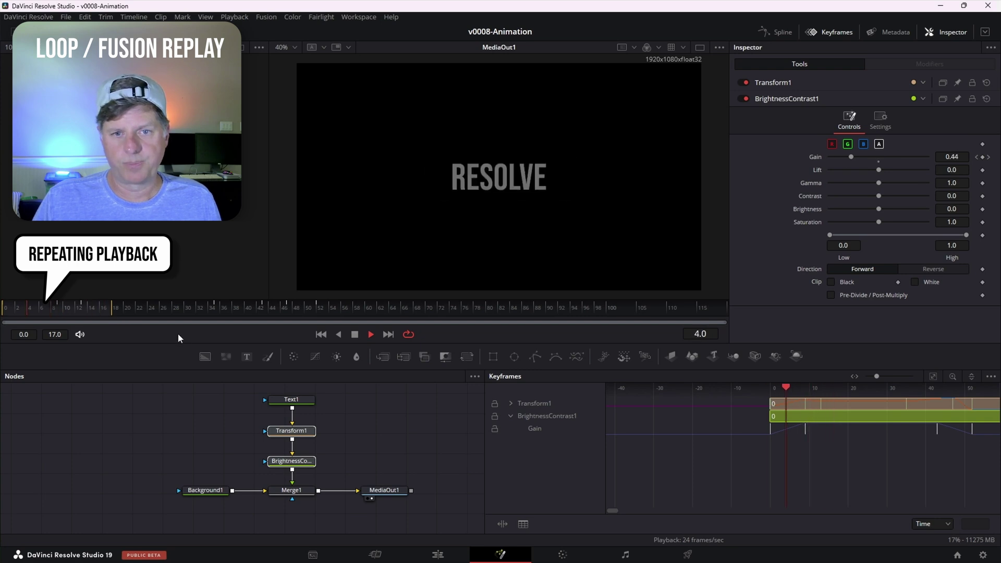
- Insert a Transform node between BrightnessContrast1 and Merge1 with center 0.654, 0.591, size 0.768 and angle 23.6
{"action": "mouse_move", "coordinate": [305, 436]}
{"action": "left_mouse_down"}
{"action": "mouse_move", "coordinate": [305, 428]}
{"action": "mouse_move", "coordinate": [292, 447]}
{"action": "left_mouse_up"}
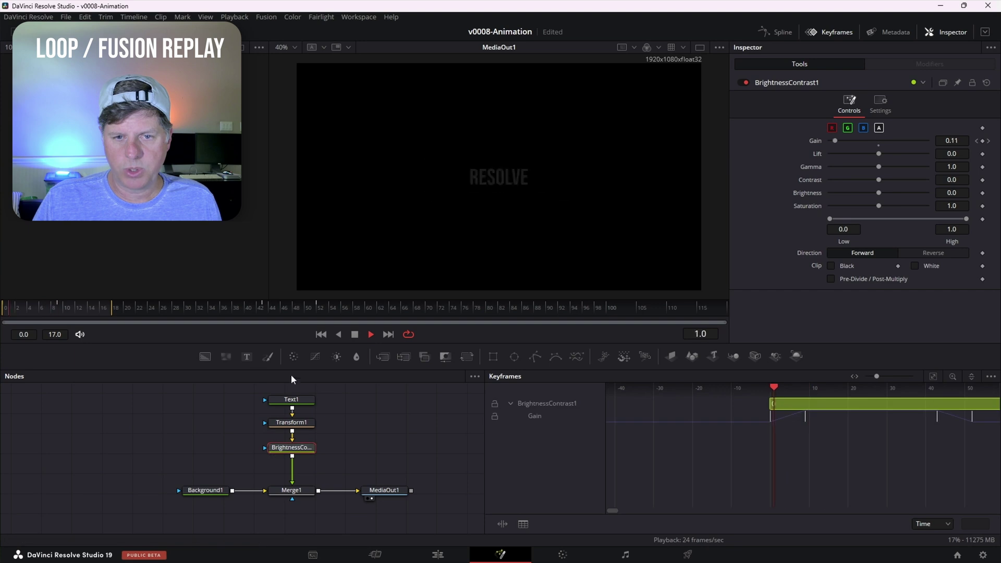
{"action": "left_click", "coordinate": [445, 356]}
{"action": "left_click_drag", "start_coordinate": [878, 139], "coordinate": [952, 173]}
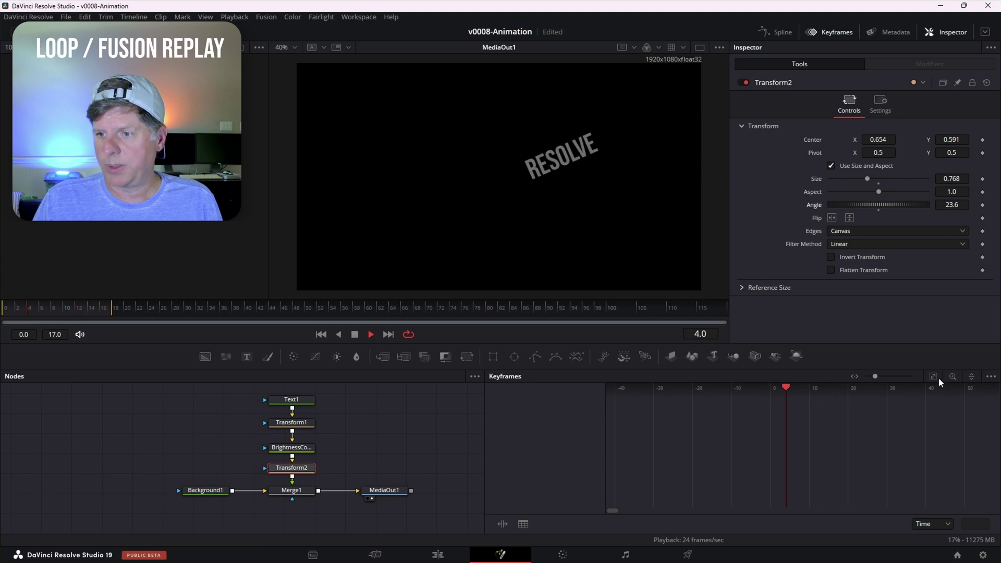
- Move Transform1's Size keyframe from frame 14 to frame 12, then set the render range to frames 33–56
{"action": "left_click", "coordinate": [291, 422]}
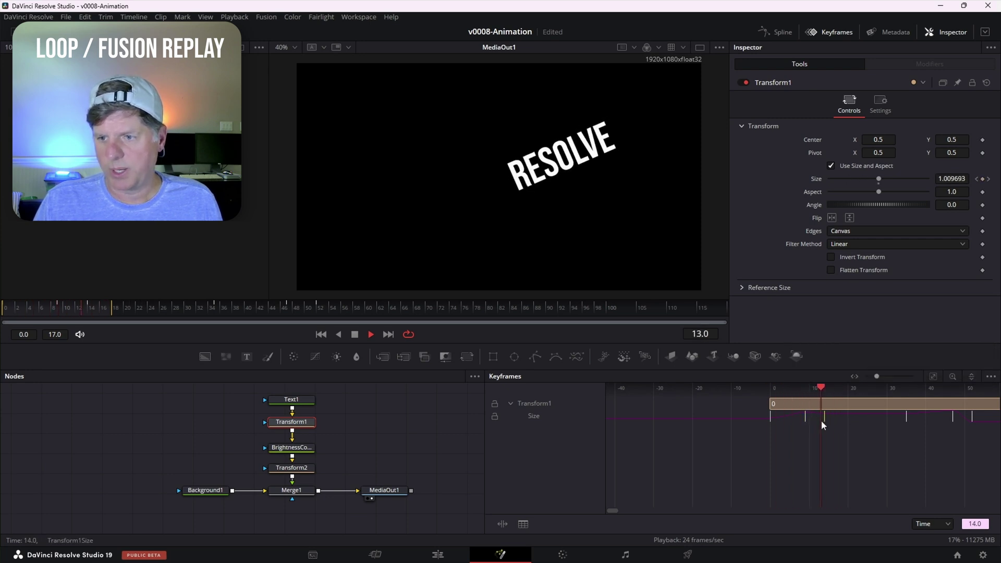
{"action": "left_click_drag", "start_coordinate": [824, 425], "coordinate": [816, 425]}
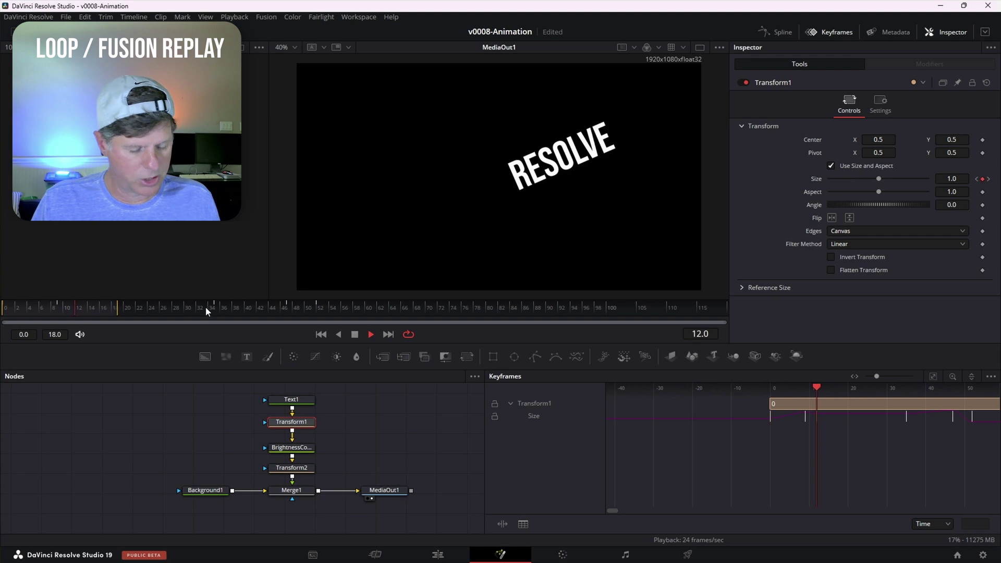
{"action": "left_click", "coordinate": [205, 307], "text": "ctrl"}
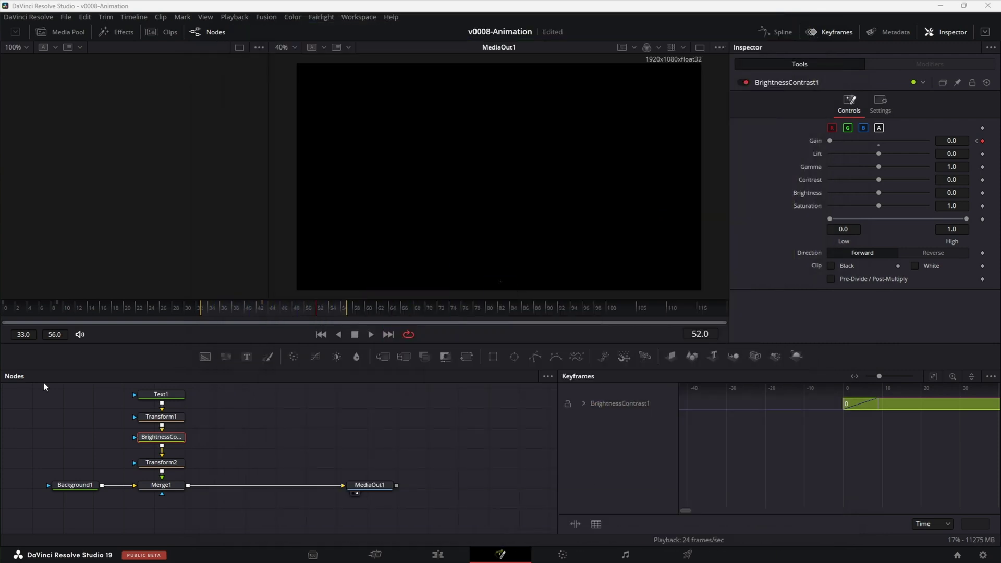
- Duplicate the Transform1 and BrightnessContrast1 nodes, feed the copy from Text1 and merge its output over Merge1
{"action": "left_click_drag", "start_coordinate": [113, 412], "coordinate": [182, 443]}
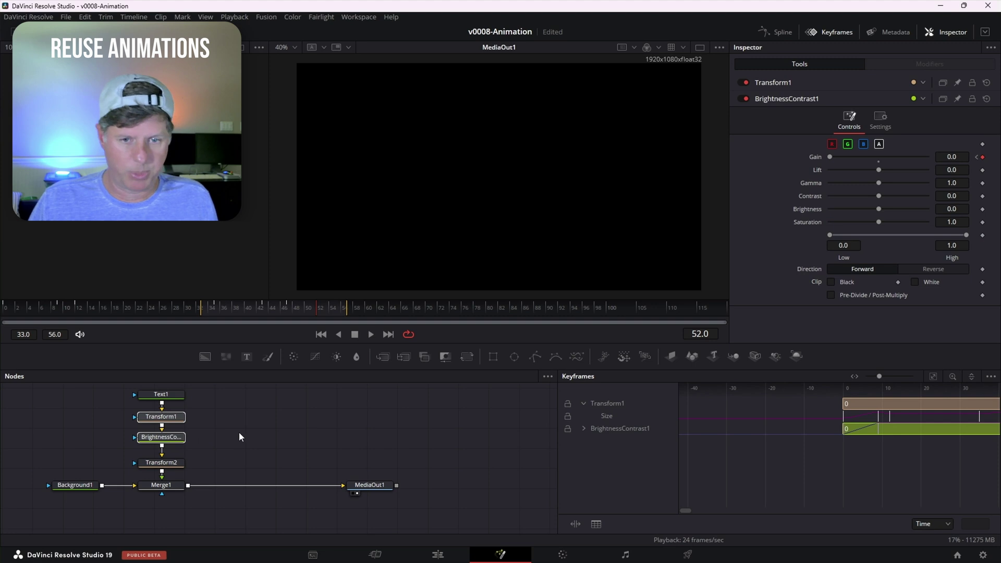
{"action": "left_click", "coordinate": [228, 416]}
{"action": "key", "text": "ctrl+v"}
{"action": "left_click", "coordinate": [261, 420]}
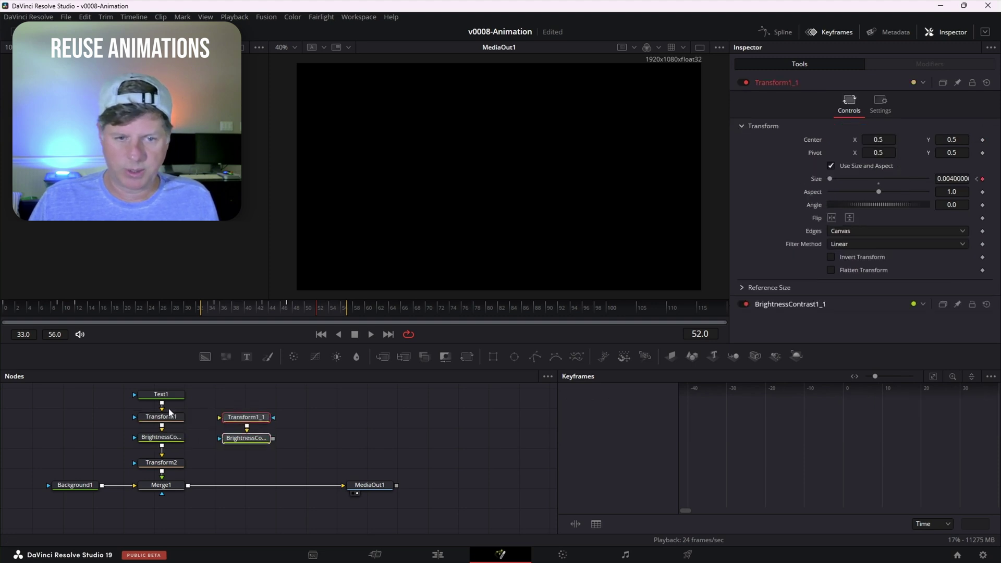
{"action": "left_click_drag", "start_coordinate": [230, 418], "coordinate": [232, 418]}
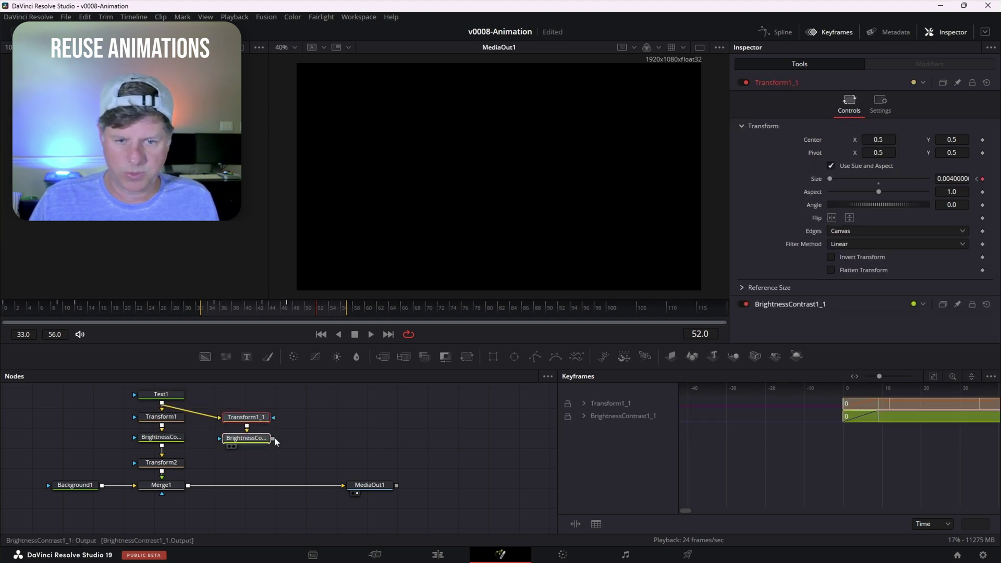
{"action": "left_click_drag", "start_coordinate": [212, 468], "coordinate": [188, 486]}
- Insert a Transform node after BrightnessContrast1_1, reposition the duplicated text and play the animation
{"action": "left_click", "coordinate": [246, 441]}
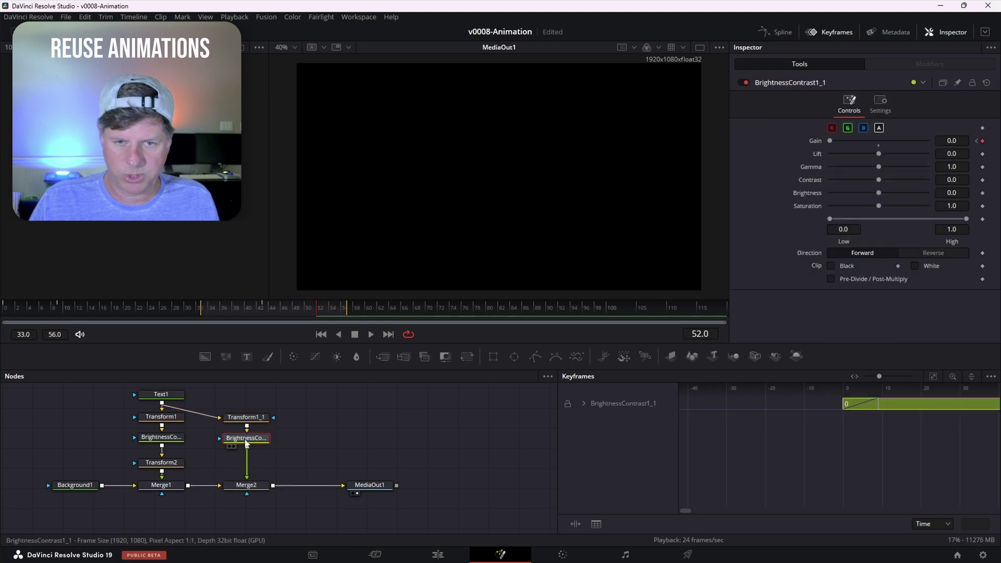
{"action": "left_click", "coordinate": [466, 356]}
{"action": "left_click_drag", "start_coordinate": [878, 139], "coordinate": [921, 218]}
{"action": "key", "text": "space"}
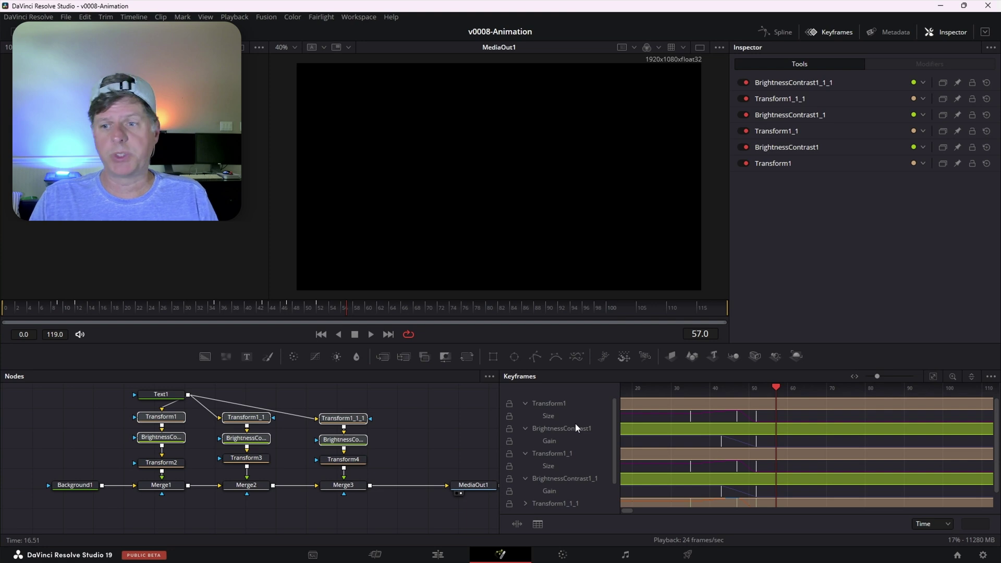
- Expand the keyframe track of Transform1_1_1 to examine the duplicated animation keys
{"action": "scroll", "coordinate": [599, 474], "scroll_direction": "down", "scroll_amount": 1}
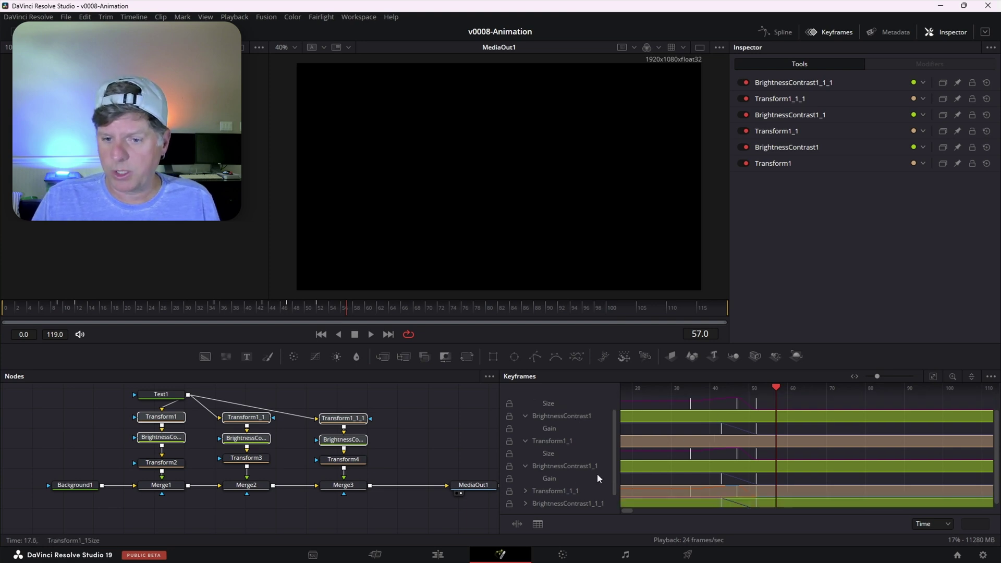
{"action": "left_click", "coordinate": [526, 490]}
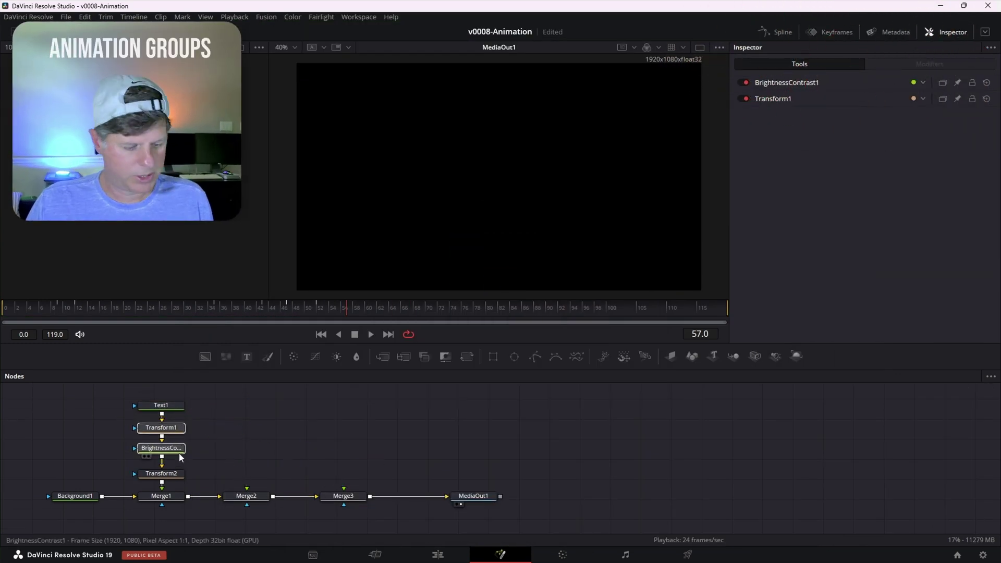
- Group the Transform1 and BrightnessContrast1 nodes and collapse the group between Text1 and Transform2
{"action": "key", "text": "ctrl+g"}
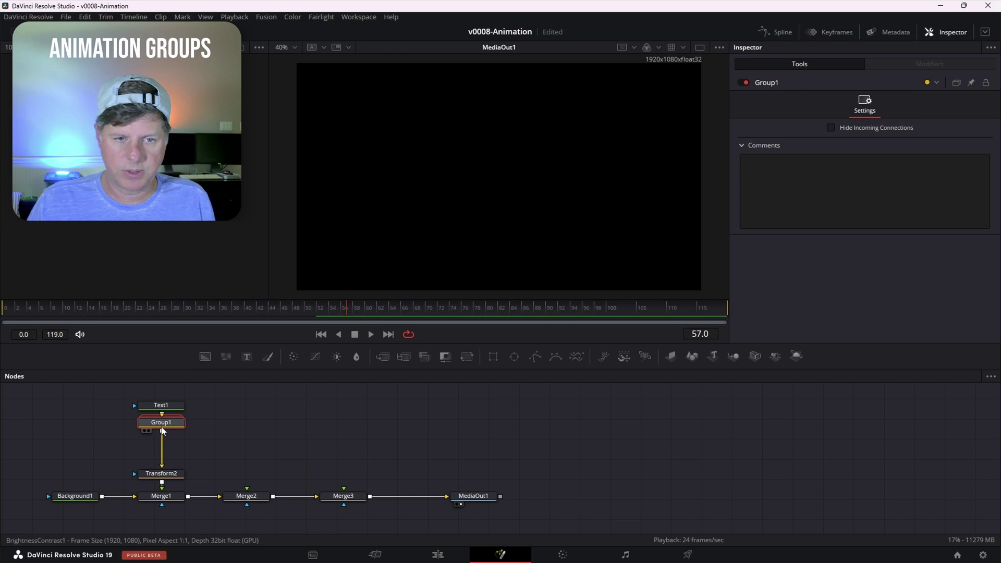
{"action": "left_click", "coordinate": [134, 413]}
{"action": "left_click", "coordinate": [133, 413]}
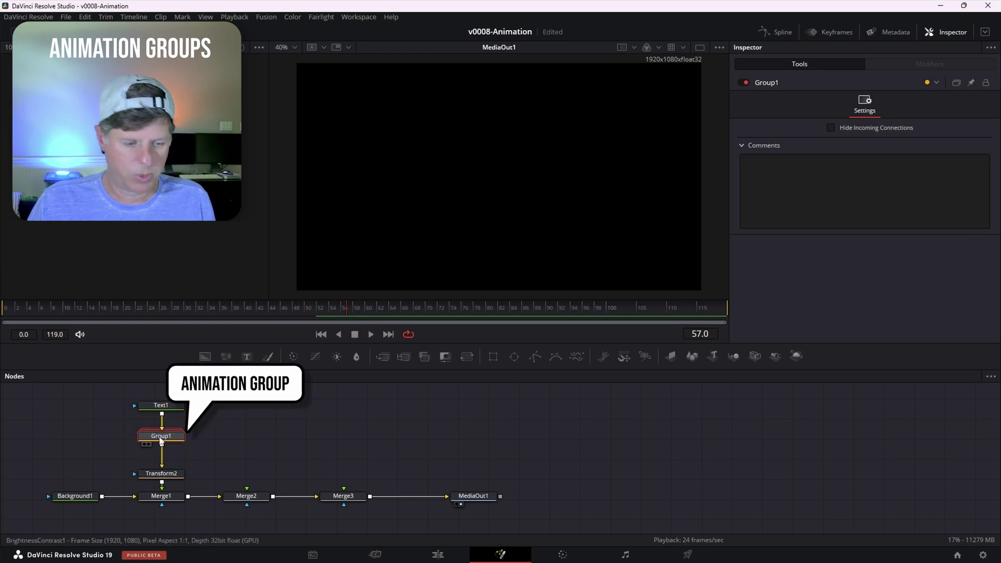
- Make two copies of Group1, feed both from Text1 and connect them to Merge2 and Merge3
{"action": "key", "text": "ctrl+c"}
{"action": "key", "text": "ctrl+v"}
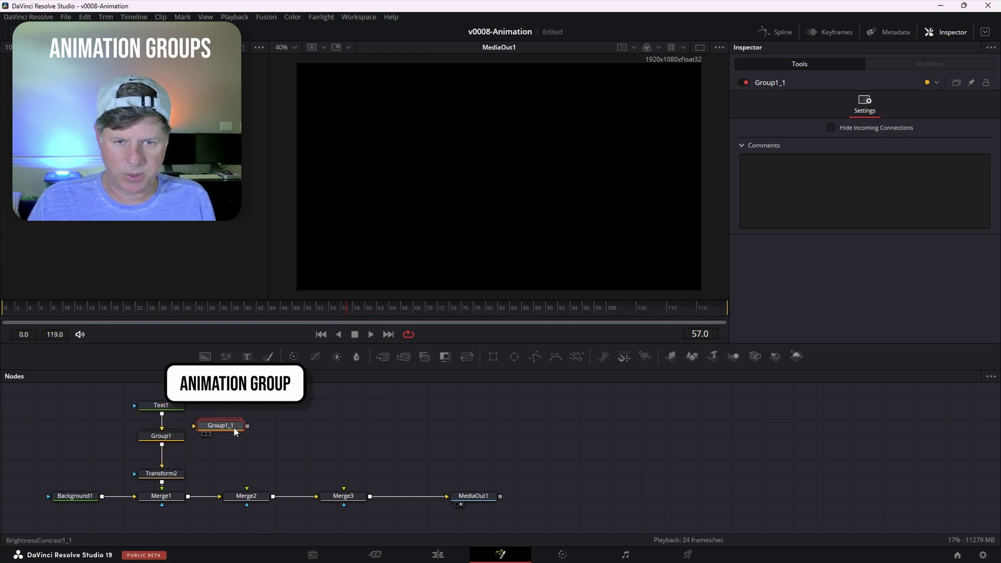
{"action": "key", "text": "ctrl+v"}
{"action": "left_click_drag", "start_coordinate": [314, 446], "coordinate": [340, 458]}
{"action": "left_click_drag", "start_coordinate": [162, 413], "coordinate": [234, 442]}
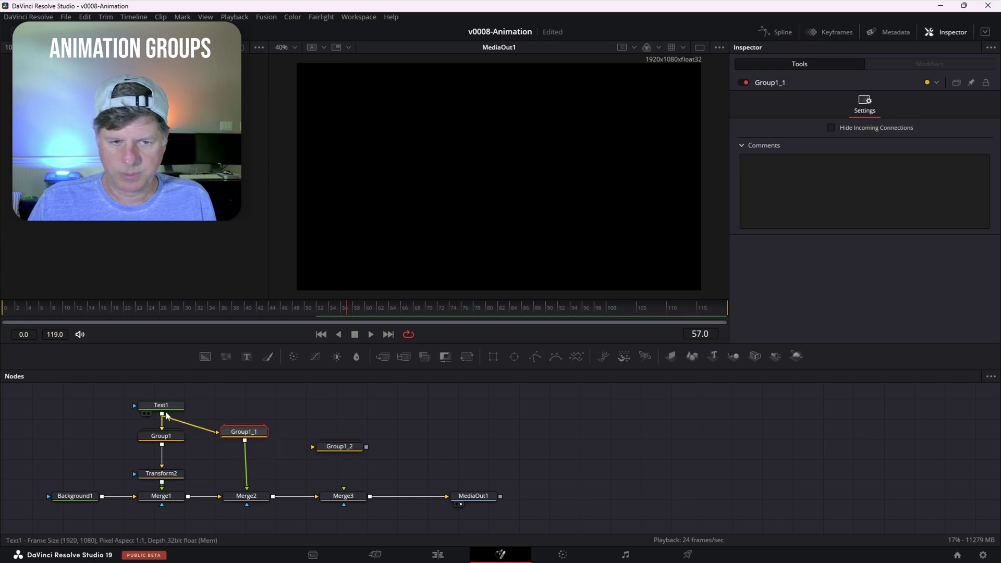
{"action": "left_click_drag", "start_coordinate": [163, 415], "coordinate": [344, 488]}
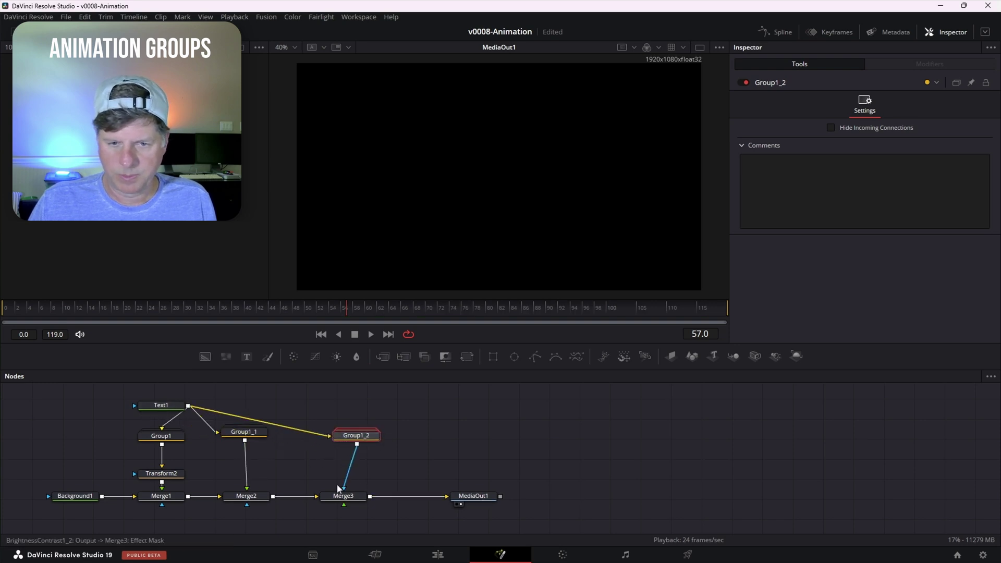
- Add a Transform after each copied group, placing the third text at 0.299, 0.668 with size 0.781 and angle 14.5, and play
{"action": "left_click", "coordinate": [468, 357]}
{"action": "left_click_drag", "start_coordinate": [882, 140], "coordinate": [855, 140]}
{"action": "key", "text": "ctrl+c"}
{"action": "left_click", "coordinate": [359, 436]}
{"action": "key", "text": "ctrl+v"}
{"action": "key", "text": "space"}
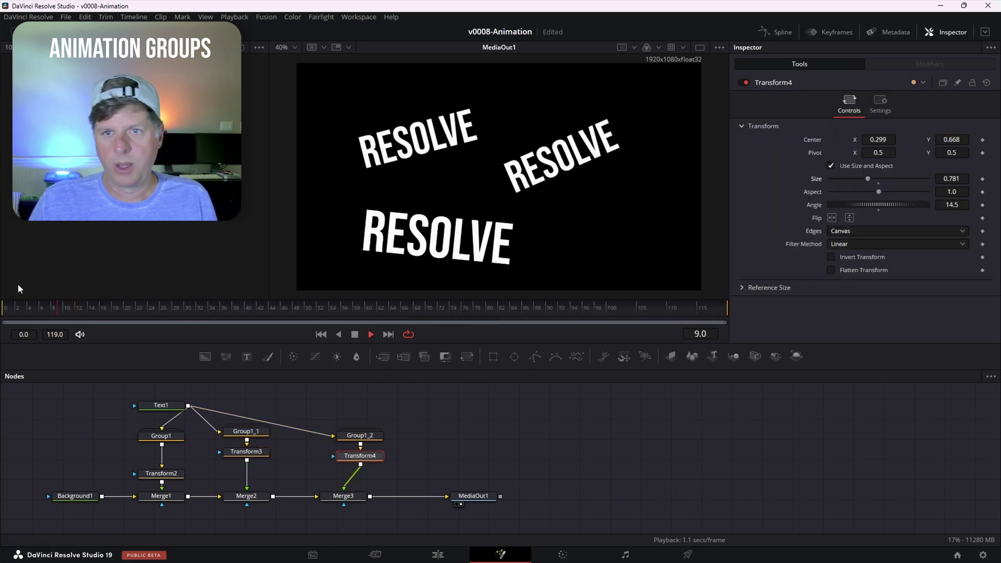
- Align Merge3 under Transform4, then select all three group nodes and show their keyframe tracks collapsed, with the playhead at frame 7
{"action": "left_click_drag", "start_coordinate": [149, 306], "coordinate": [45, 309]}
{"action": "left_click_drag", "start_coordinate": [343, 496], "coordinate": [360, 496]}
{"action": "left_click_drag", "start_coordinate": [108, 426], "coordinate": [387, 446]}
{"action": "left_click", "coordinate": [837, 36]}
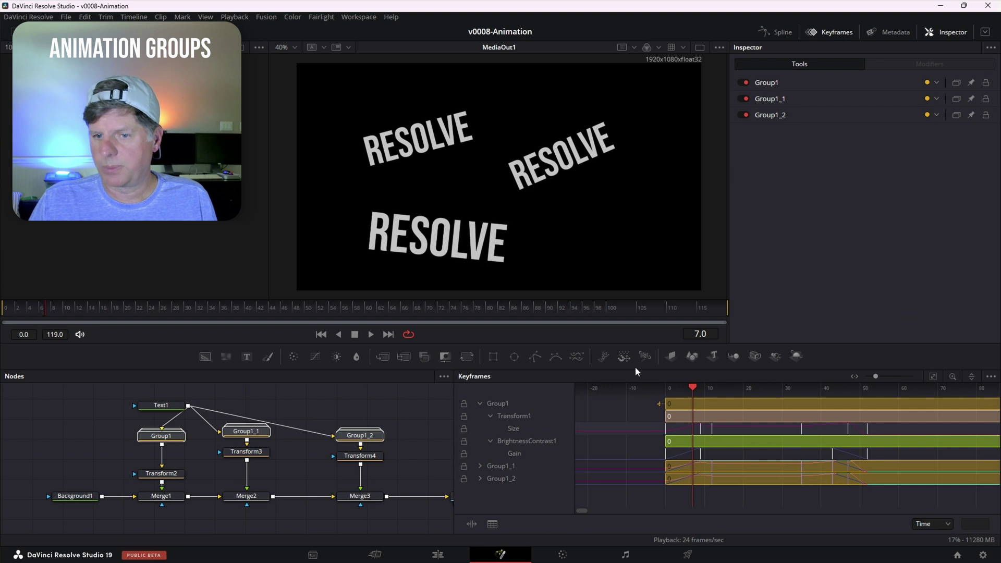
{"action": "left_click", "coordinate": [479, 403]}
{"action": "left_click_drag", "start_coordinate": [455, 449], "coordinate": [442, 449]}
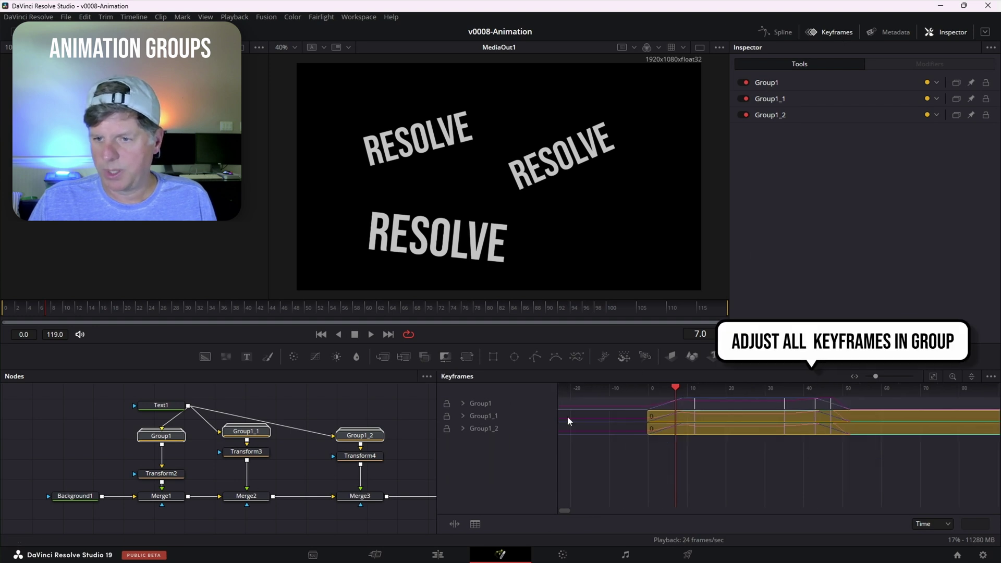
- Offset the Group1_1 track to start at frame 4 and Group1_2 at about frame 8, and play the staggered animation
{"action": "left_click", "coordinate": [713, 402]}
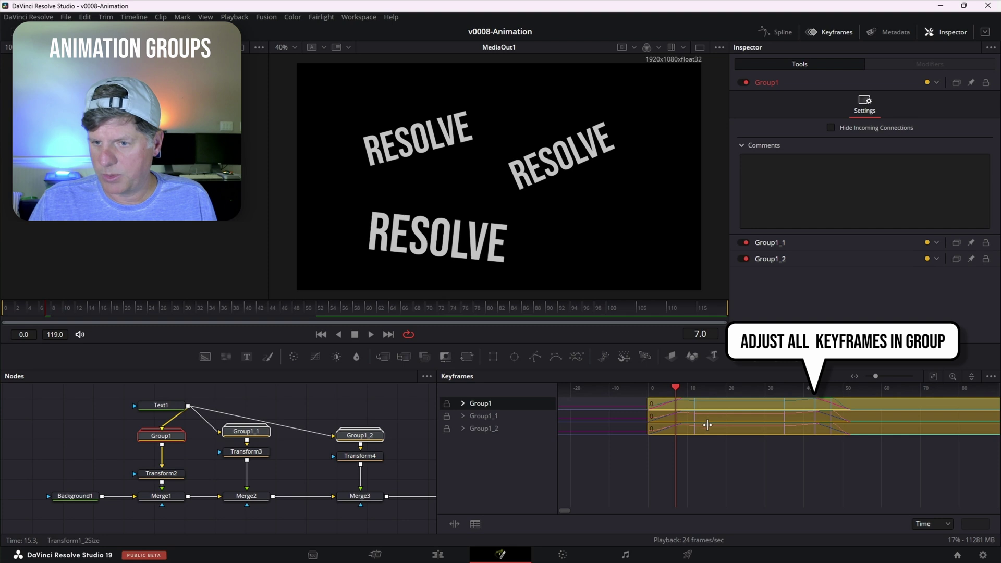
{"action": "left_click_drag", "start_coordinate": [704, 430], "coordinate": [747, 414]}
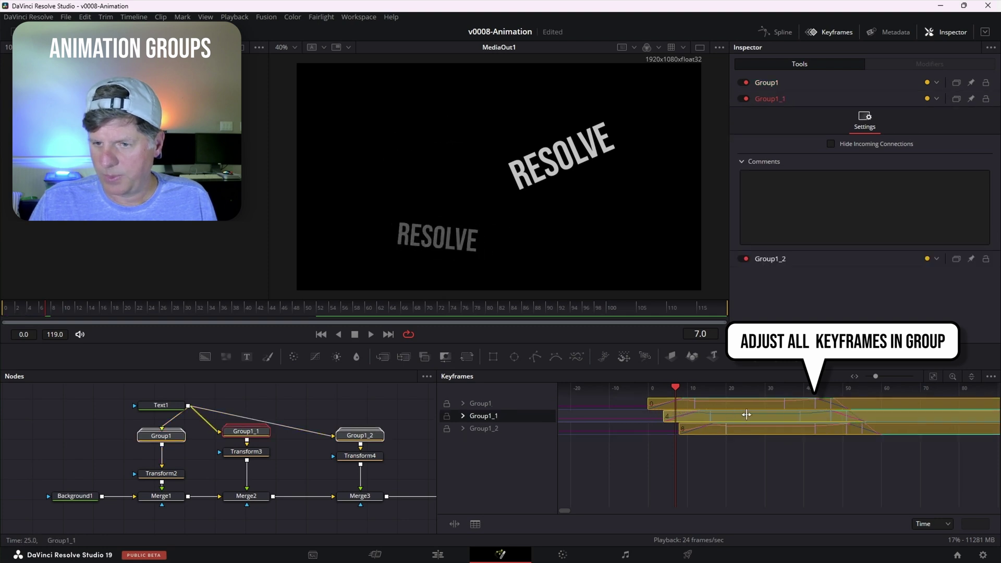
{"action": "left_click", "coordinate": [10, 320]}
{"action": "key", "text": "space"}
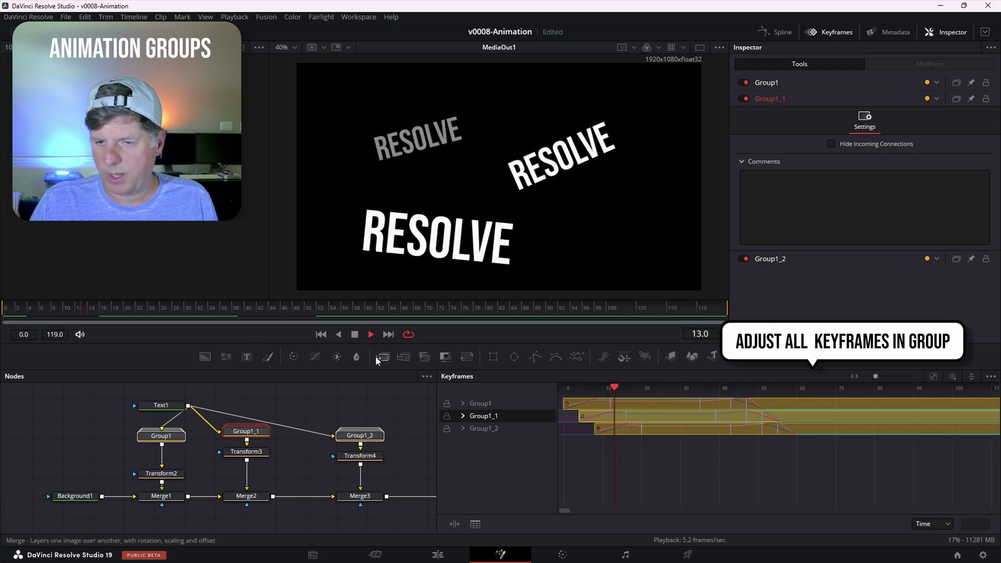
- Shift the group tracks so that Group1 starts at frame 3, Group1_1 at 7 and Group1_2 at 13
{"action": "left_click_drag", "start_coordinate": [652, 418], "coordinate": [683, 428]}
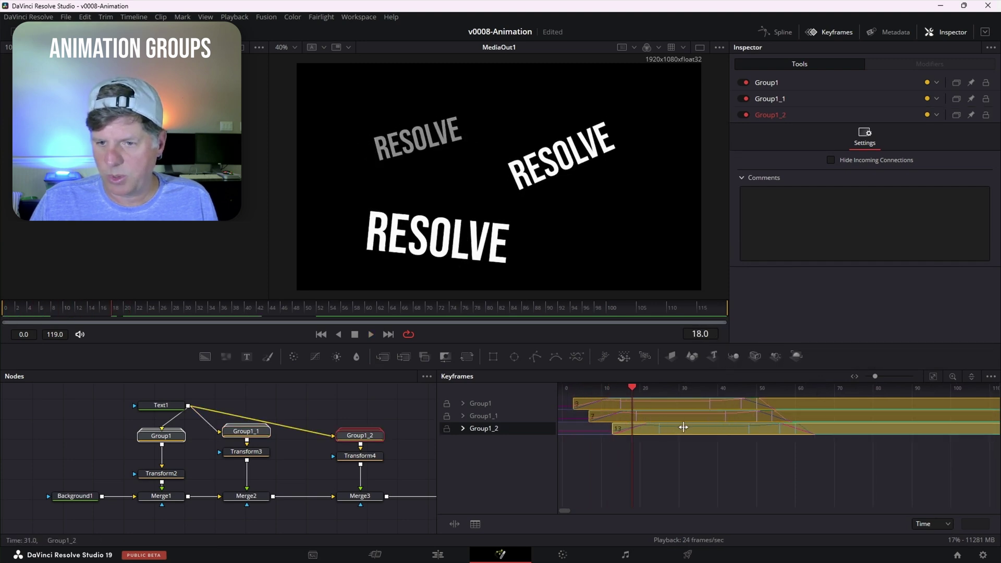
{"action": "left_click", "coordinate": [464, 404]}
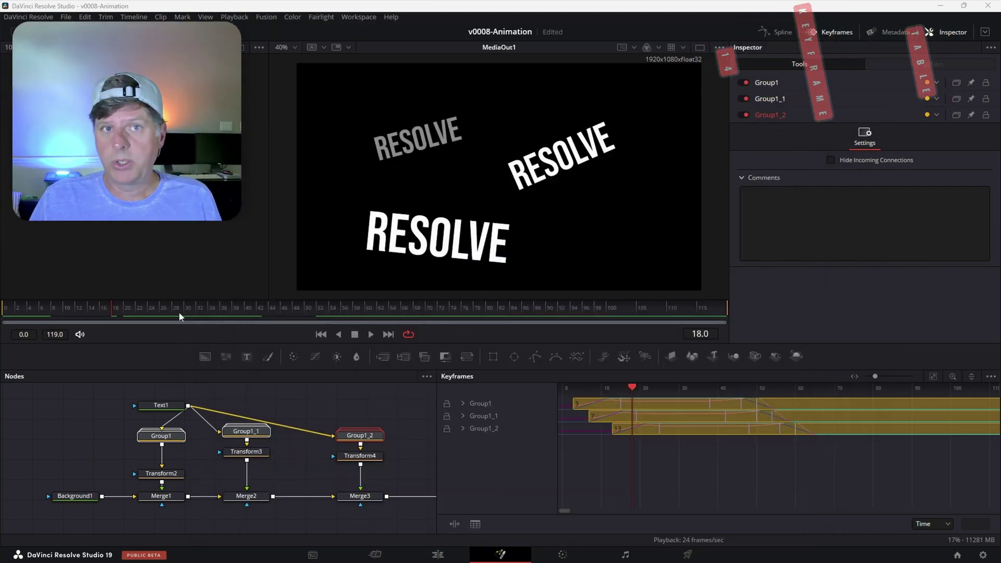
- Show the keyframe table for Transform1's Size in Group1 and set the frame 12 value to 1.5
{"action": "left_click", "coordinate": [463, 403]}
{"action": "left_click", "coordinate": [506, 428]}
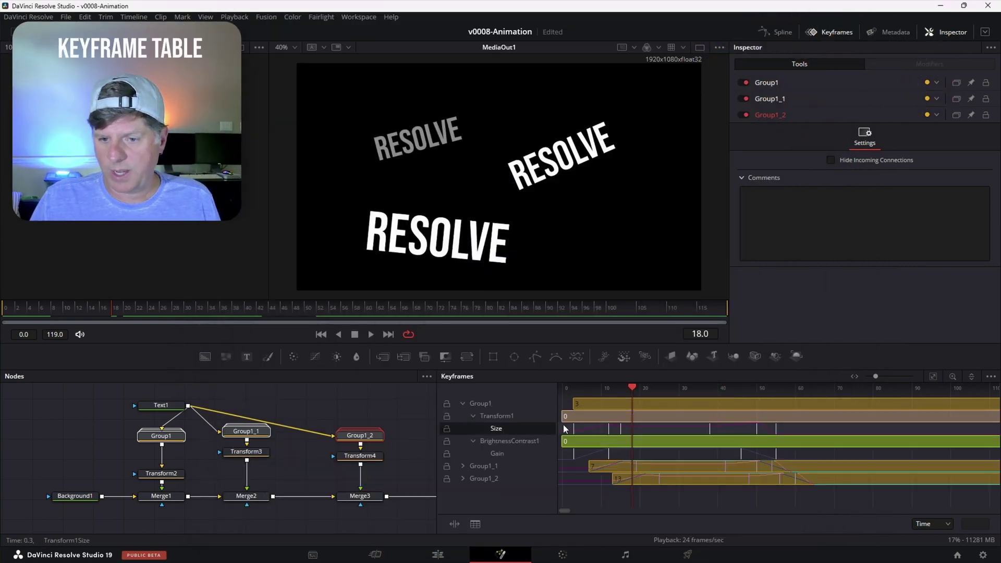
{"action": "left_click", "coordinate": [475, 525]}
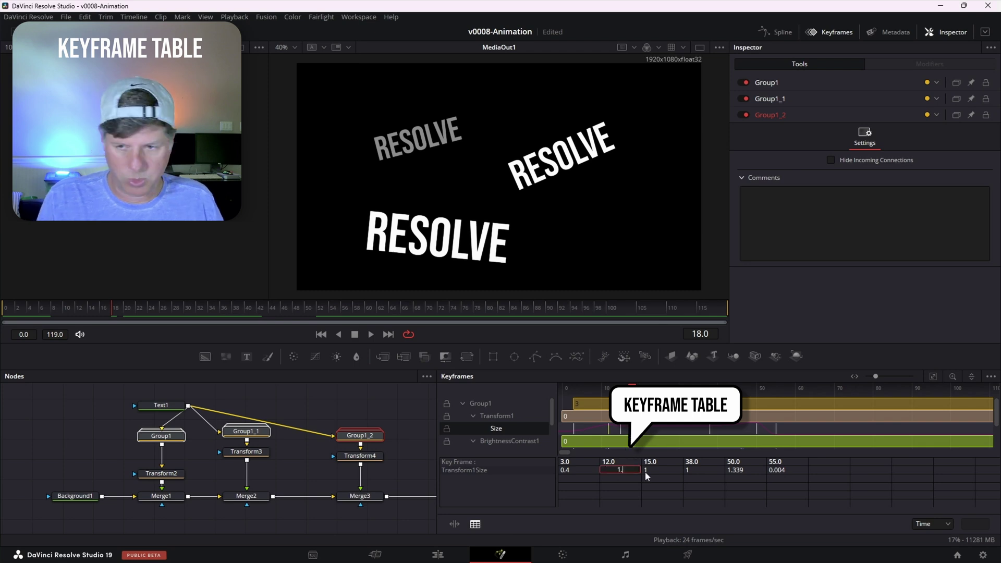
{"action": "type", "text": "5"}
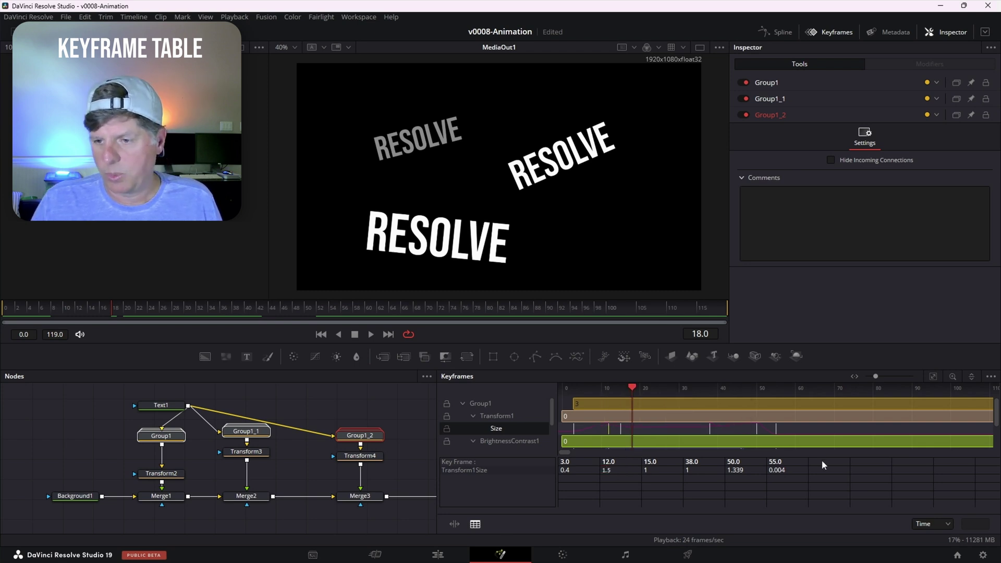
- Add a Size keyframe with value 2 at frame 60 in the keyframe table
{"action": "left_click", "coordinate": [822, 460]}
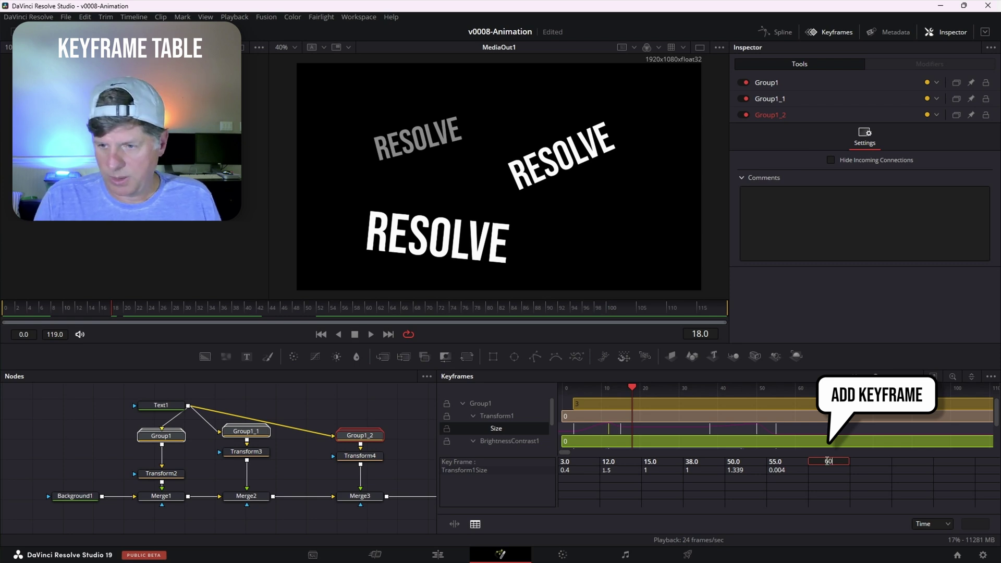
{"action": "left_click", "coordinate": [825, 469]}
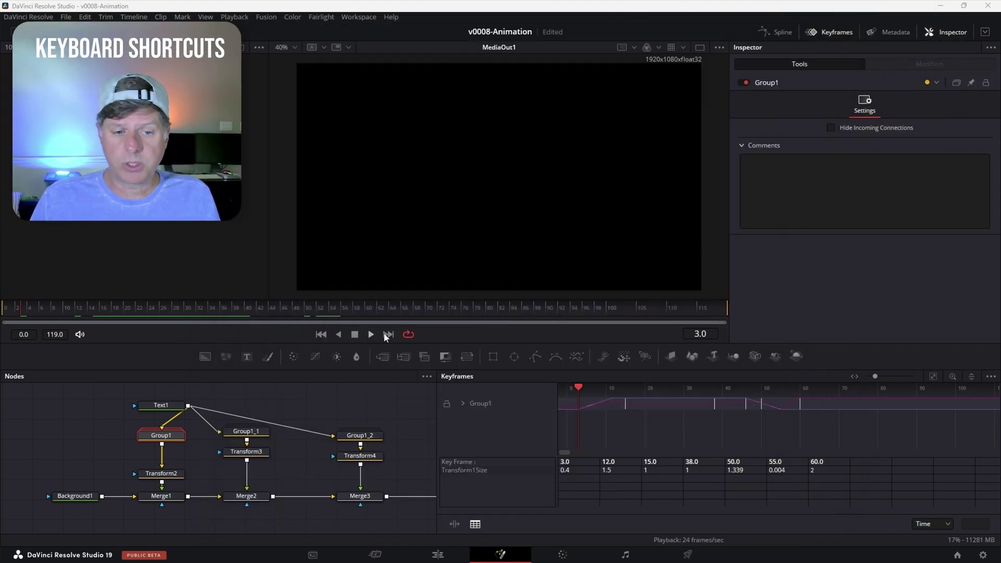
- Expand Group1 in the node graph to reach its Transform1 settings and move the playhead to frame 24
{"action": "key", "text": "ctrl+e"}
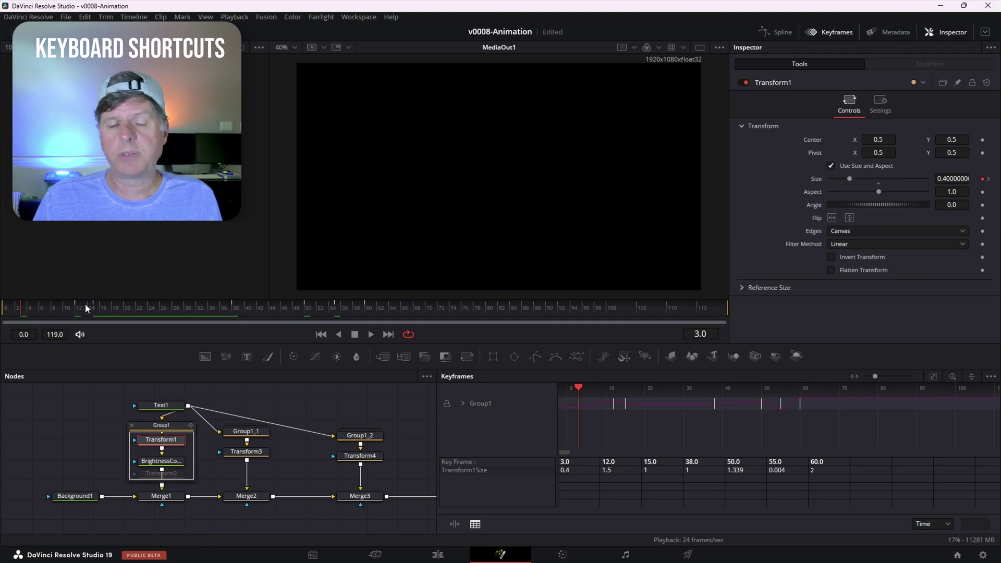
{"action": "left_click_drag", "start_coordinate": [85, 304], "coordinate": [158, 310]}
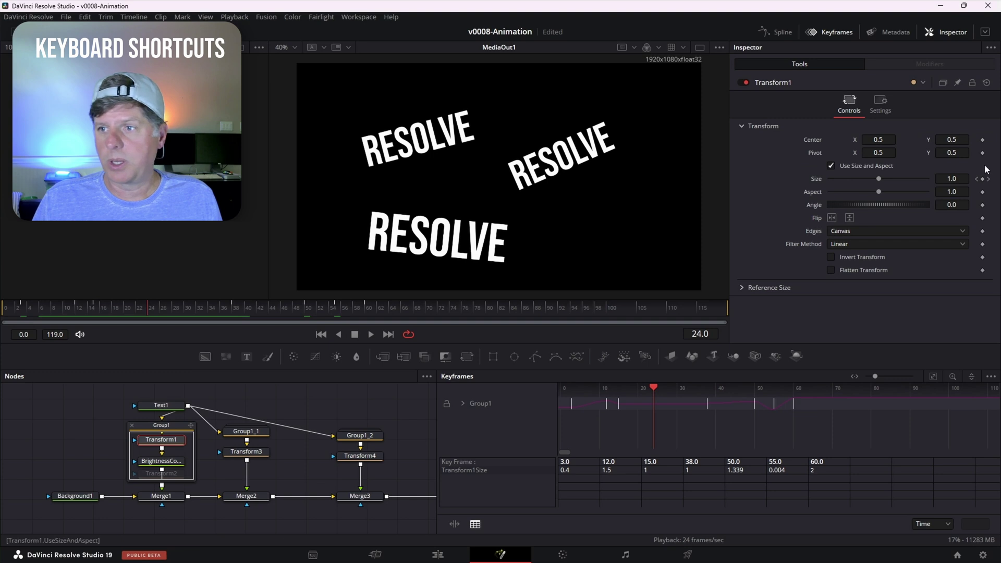
- Place the playhead at frame 2 and jump forward and back through Transform1's Size keyframes
{"action": "left_click_drag", "start_coordinate": [216, 301], "coordinate": [17, 318]}
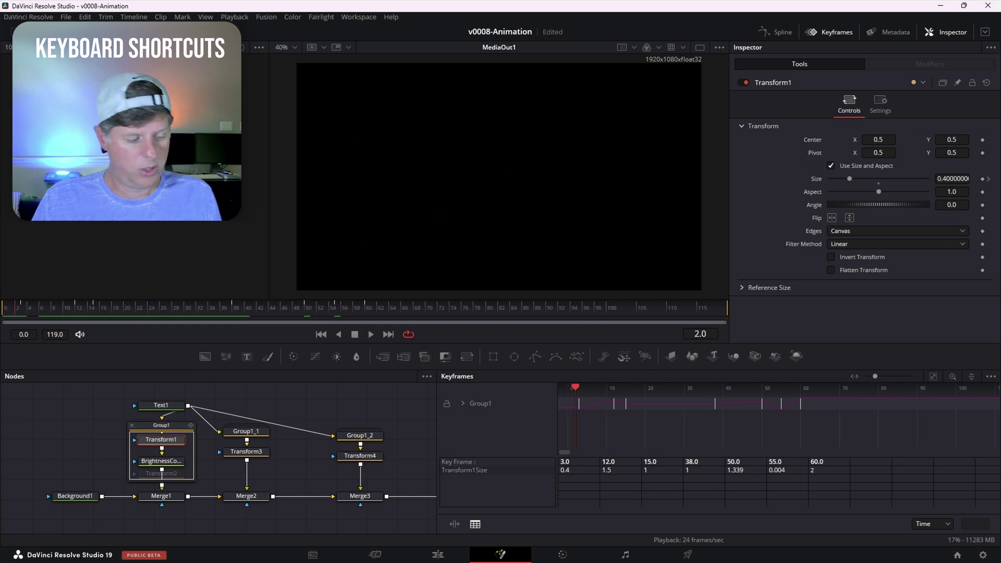
{"action": "key", "text": "alt+bracketright"}
{"action": "key", "text": "alt+bracketright"}
{"action": "key", "text": "alt+bracketright"}
{"action": "key", "text": "alt+bracketright"}
{"action": "key", "text": "alt+bracketright"}
{"action": "key", "text": "alt+bracketright"}
{"action": "key", "text": "alt+bracketright"}
{"action": "key", "text": "alt+bracketleft"}
{"action": "key", "text": "alt+bracketleft"}
{"action": "key", "text": "alt+bracketleft"}
{"action": "key", "text": "alt+bracketleft"}
{"action": "key", "text": "alt+bracketleft"}
{"action": "key", "text": "alt+bracketleft"}
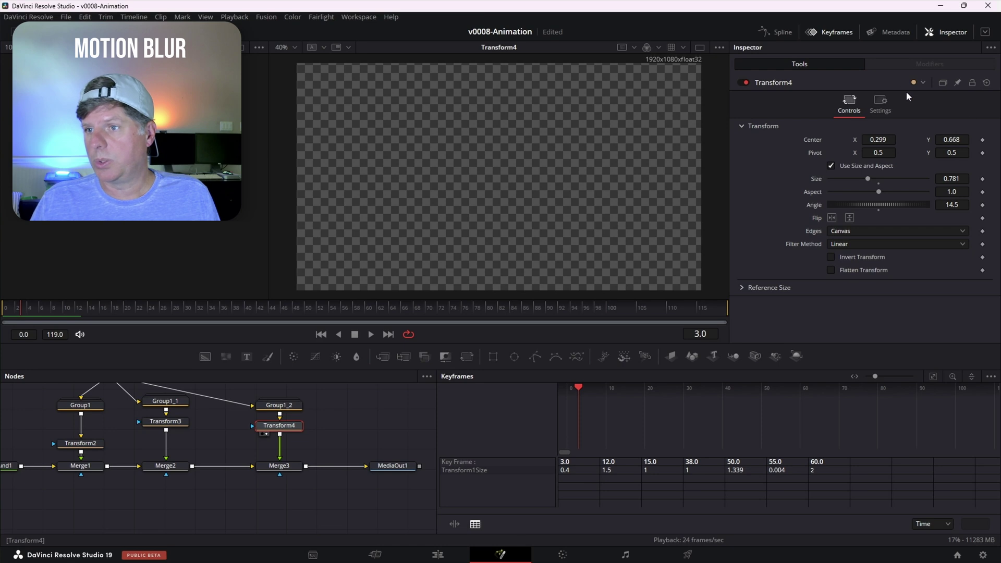
- Enable motion blur in Transform4's settings and set Background1's alpha to 0
{"action": "left_click", "coordinate": [881, 102]}
{"action": "left_click", "coordinate": [831, 236]}
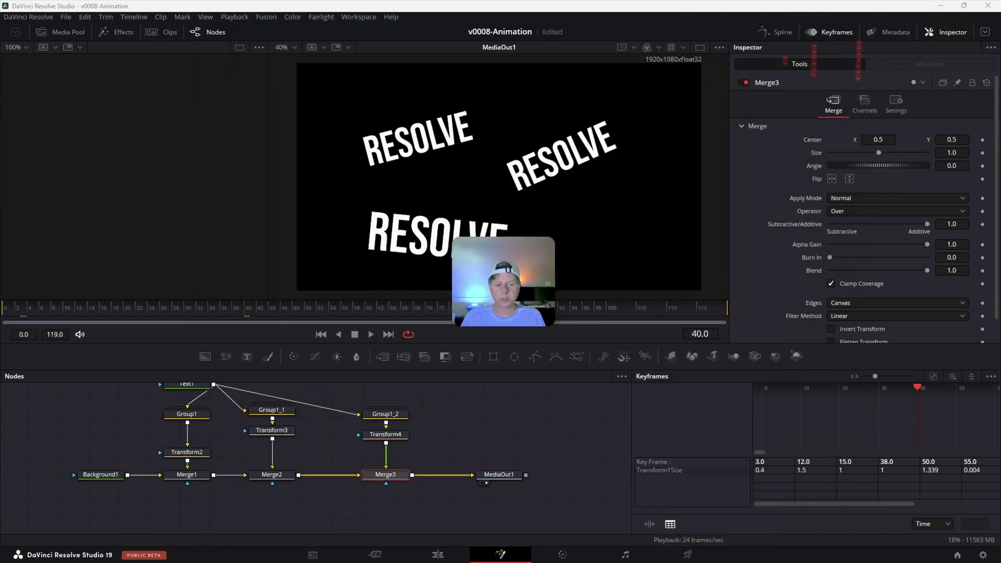
{"action": "left_click", "coordinate": [100, 474]}
{"action": "left_click_drag", "start_coordinate": [930, 245], "coordinate": [820, 242]}
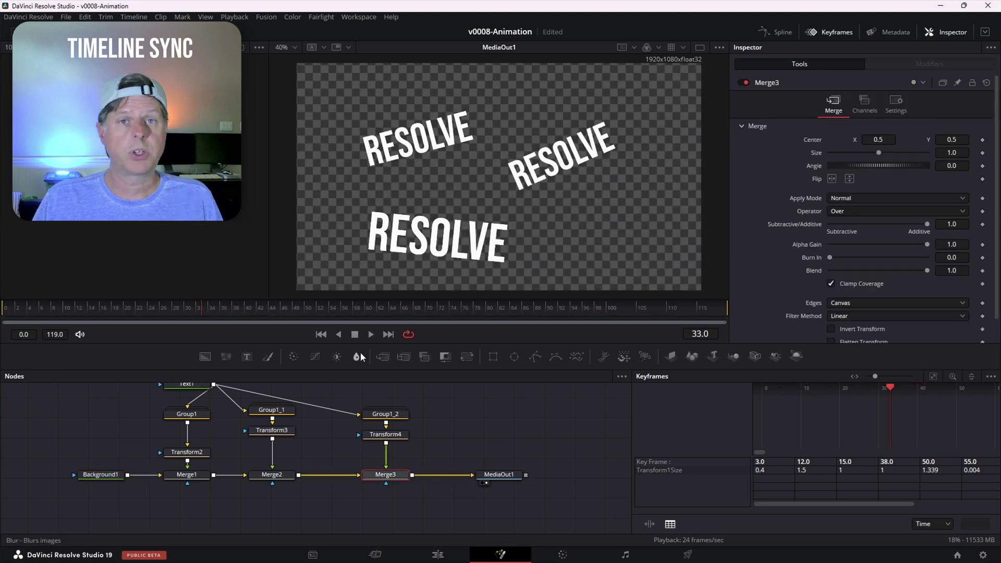
- Switch to the Edit page, enlarge the timeline viewer and add a timeline marker at 01:01:32:22
{"action": "left_click", "coordinate": [438, 554]}
{"action": "left_click_drag", "start_coordinate": [261, 244], "coordinate": [182, 255]}
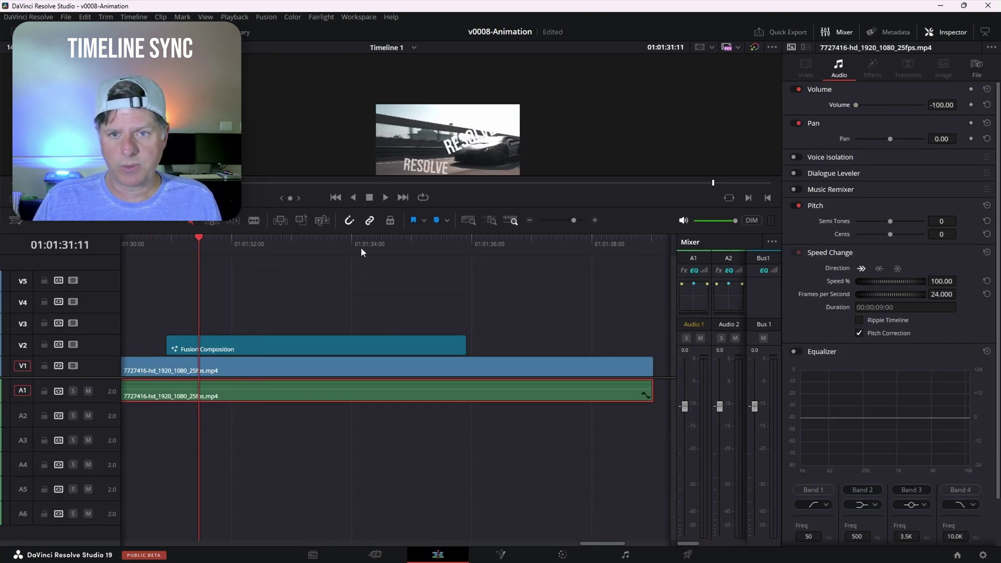
{"action": "left_click_drag", "start_coordinate": [358, 234], "coordinate": [350, 365]}
{"action": "mouse_move", "coordinate": [284, 375]}
{"action": "left_mouse_down"}
{"action": "mouse_move", "coordinate": [234, 372]}
{"action": "mouse_move", "coordinate": [287, 371]}
{"action": "left_mouse_up"}
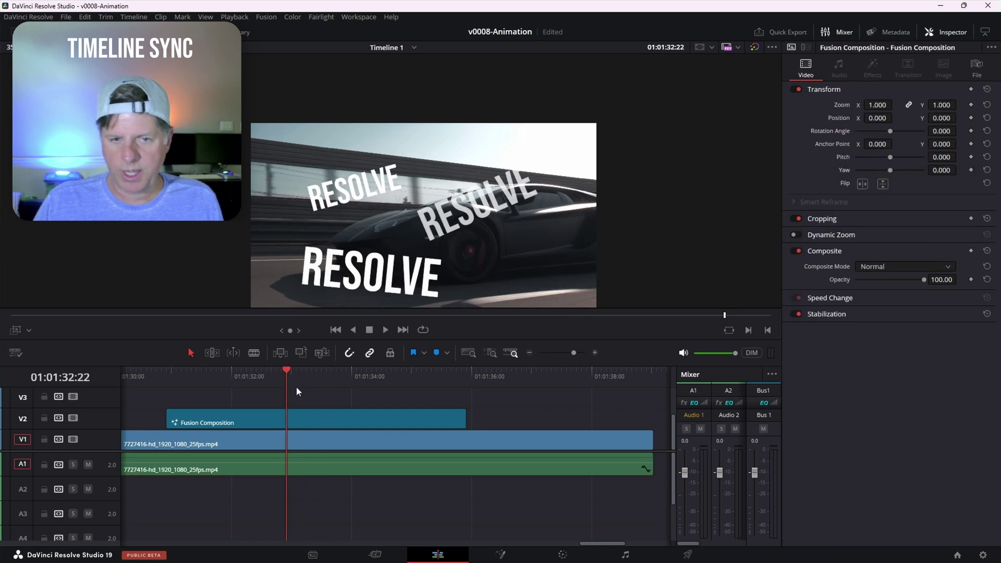
{"action": "key", "text": "m"}
- Add timeline markers at 01:01:34:01 and 01:01:31:23
{"action": "left_click_drag", "start_coordinate": [293, 372], "coordinate": [355, 380]}
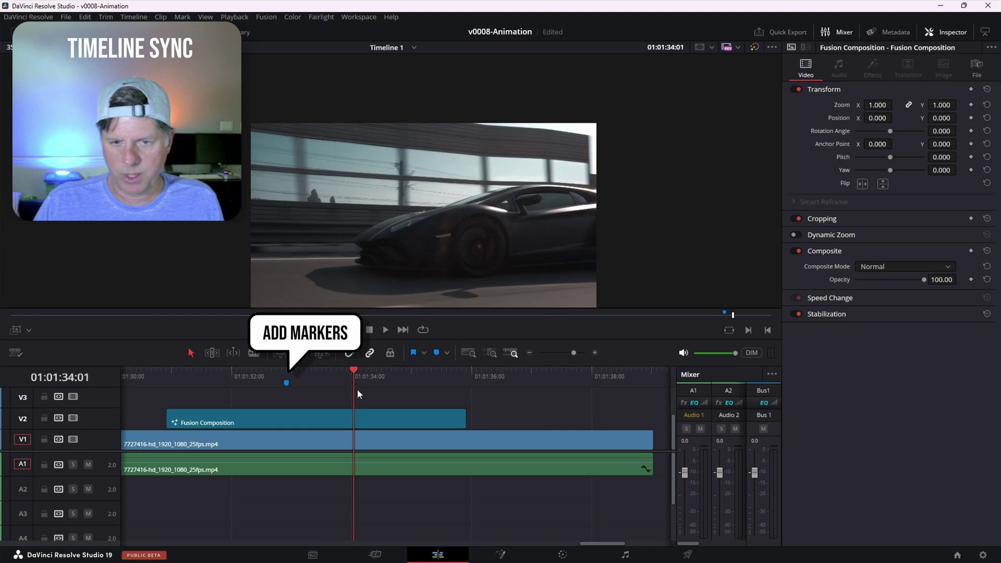
{"action": "key", "text": "m"}
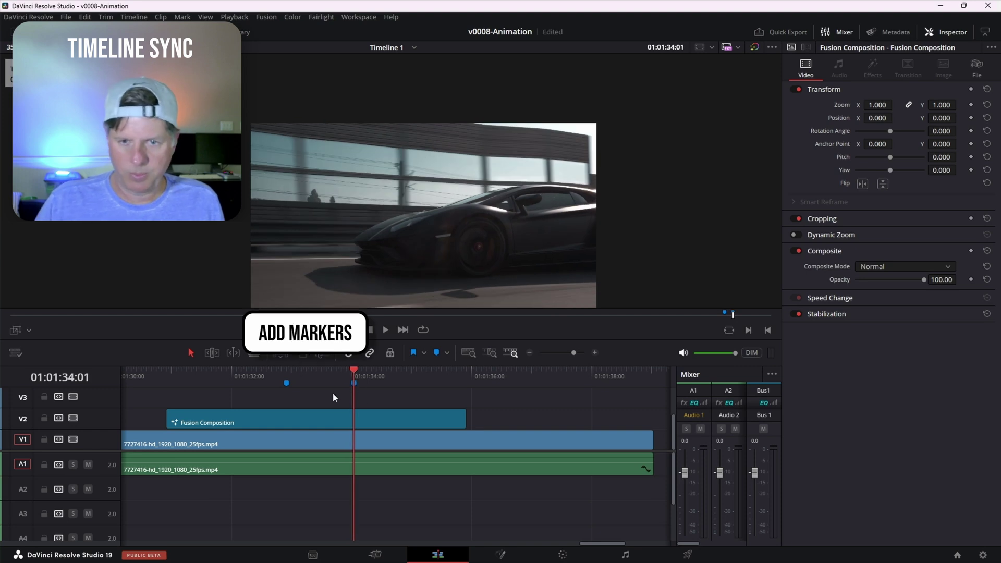
{"action": "left_click", "coordinate": [399, 374]}
{"action": "left_click_drag", "start_coordinate": [399, 374], "coordinate": [230, 373]}
{"action": "key", "text": "m"}
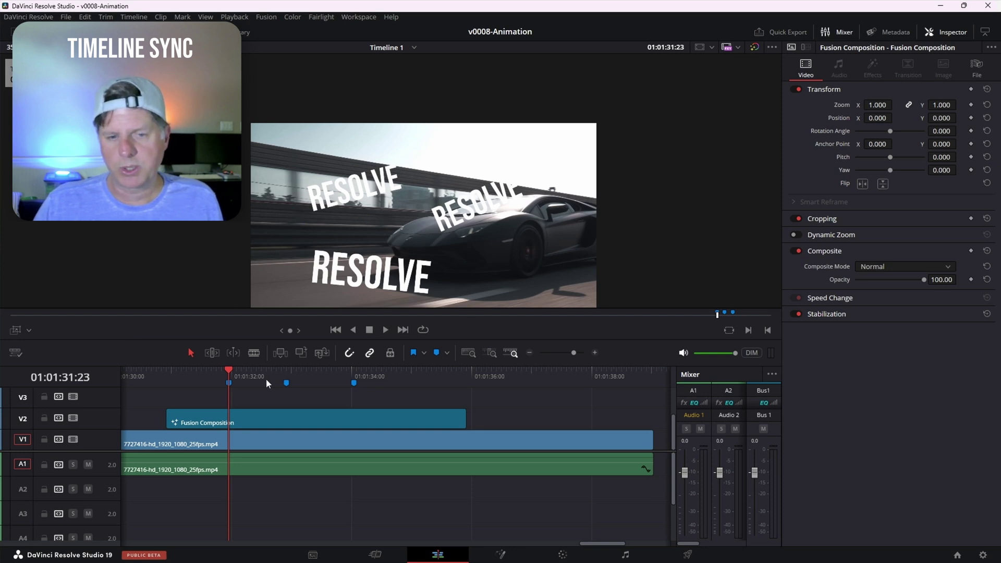
- On the Fusion page, align the three group tracks with the markers: Group1_1 at frame 25, Group1_2 at 48 and Group1 at 75
{"action": "left_click", "coordinate": [472, 560]}
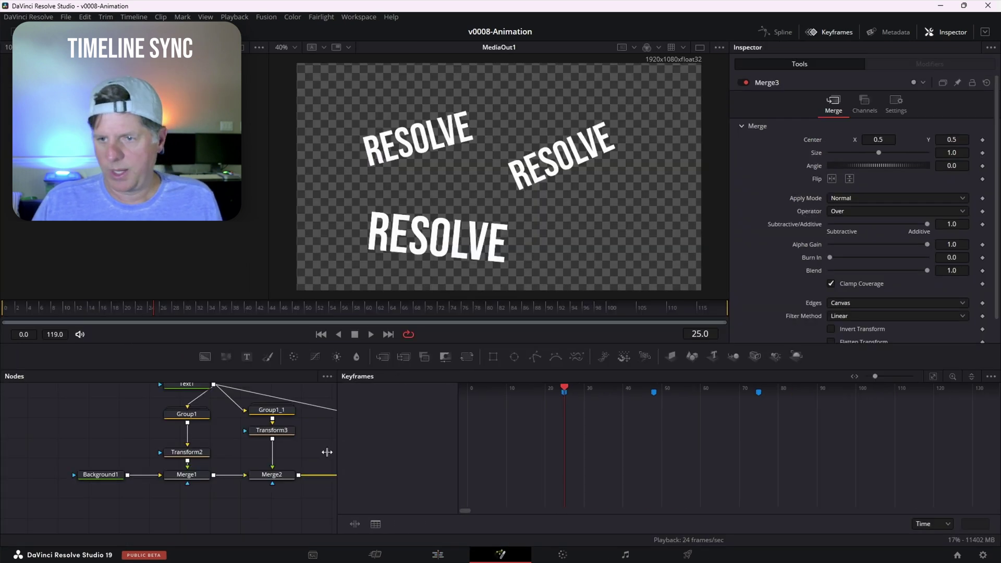
{"action": "scroll", "coordinate": [129, 431], "scroll_direction": "right", "scroll_amount": 4}
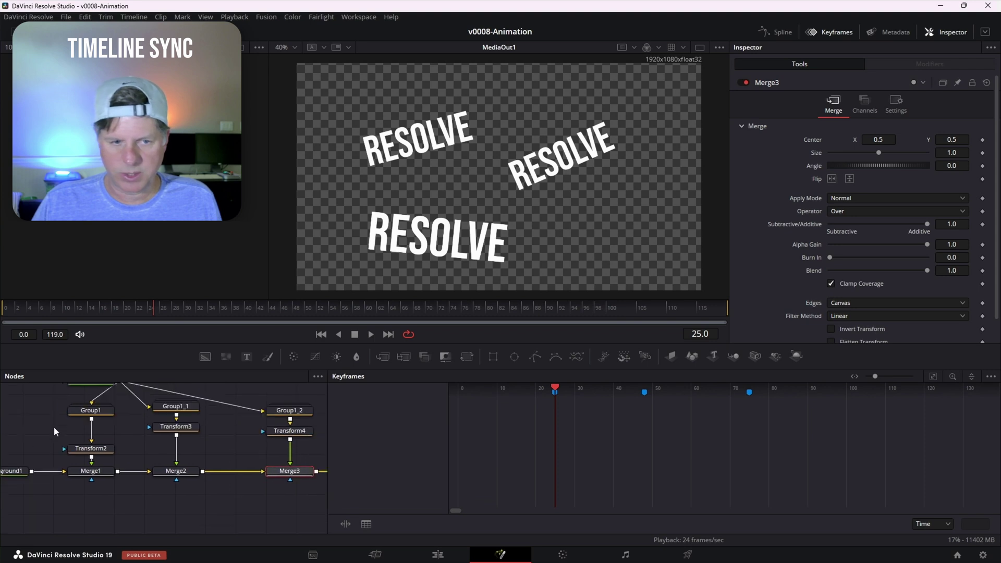
{"action": "left_click_drag", "start_coordinate": [52, 405], "coordinate": [306, 418]}
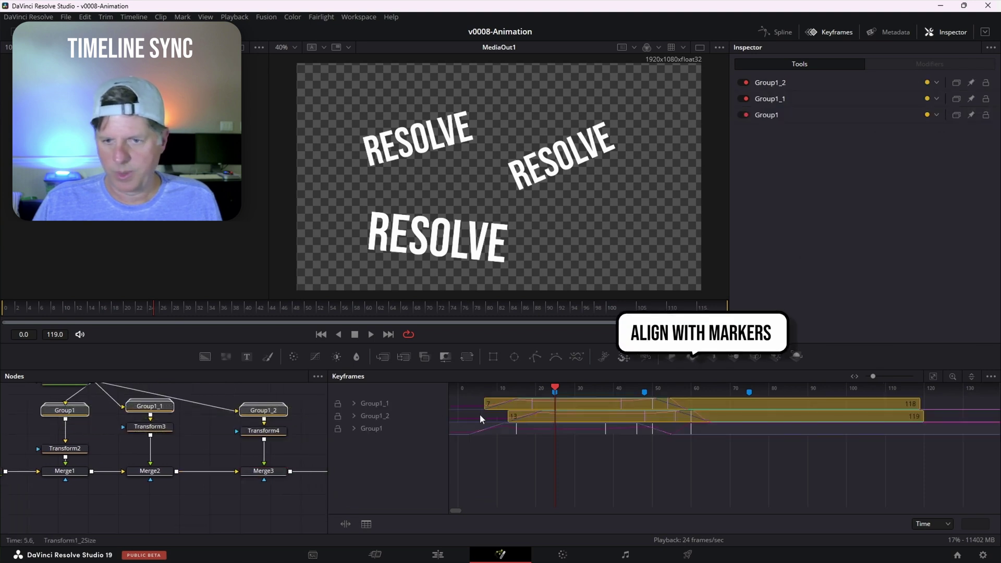
{"action": "left_click", "coordinate": [553, 428]}
{"action": "left_click", "coordinate": [546, 404]}
{"action": "left_click_drag", "start_coordinate": [546, 404], "coordinate": [707, 417]}
{"action": "left_click_drag", "start_coordinate": [564, 429], "coordinate": [838, 422]}
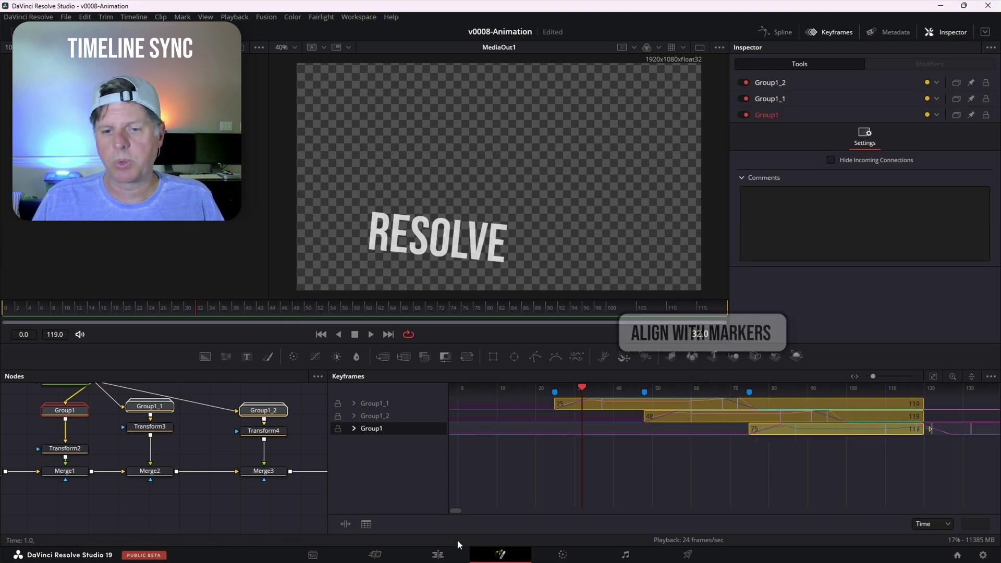
- Play the Fusion composition on the Edit page to check the text timing against the three markers
{"action": "left_click", "coordinate": [439, 555]}
{"action": "key", "text": "space"}
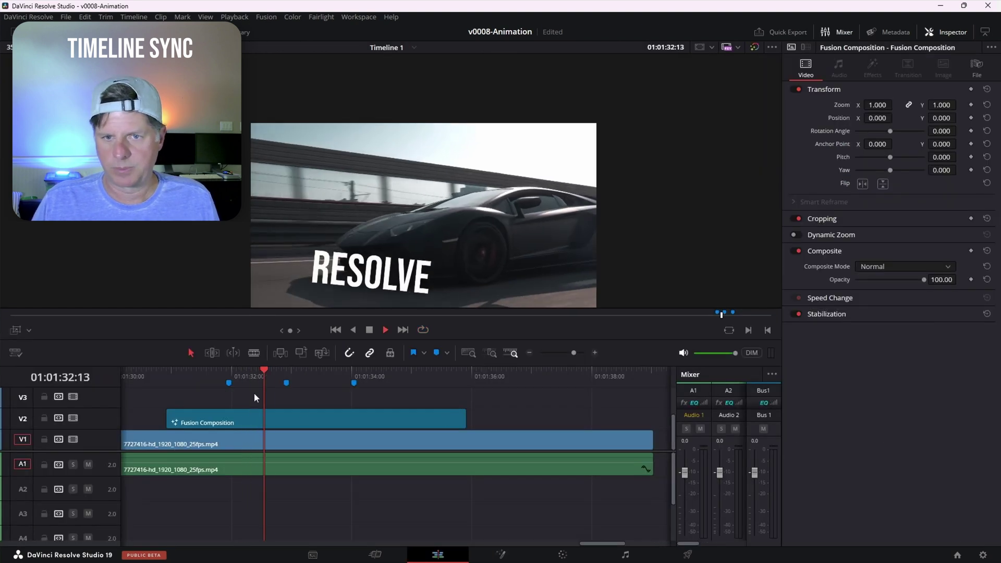
{"action": "key", "text": "space"}
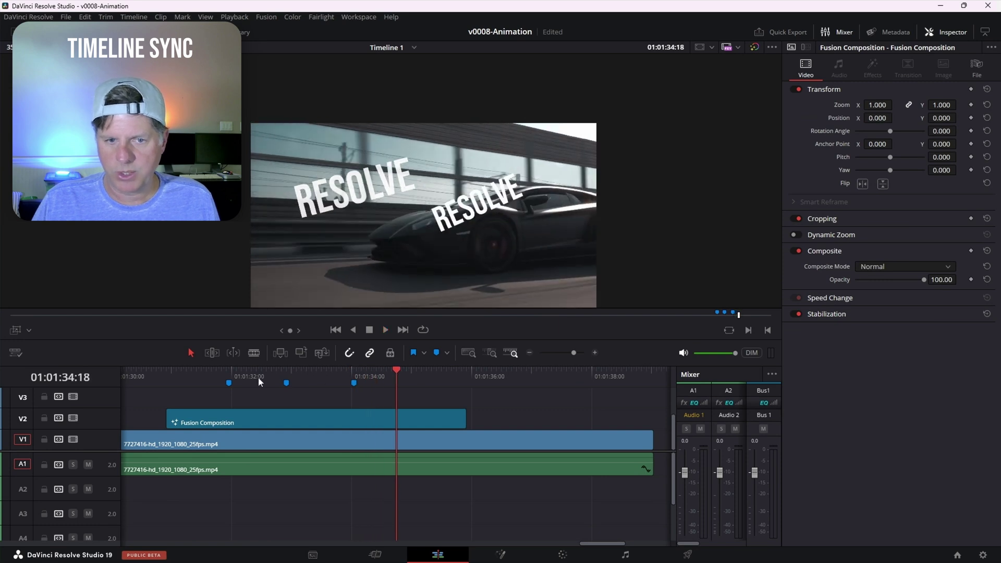
{"action": "left_click", "coordinate": [230, 373]}
{"action": "key", "text": "space"}
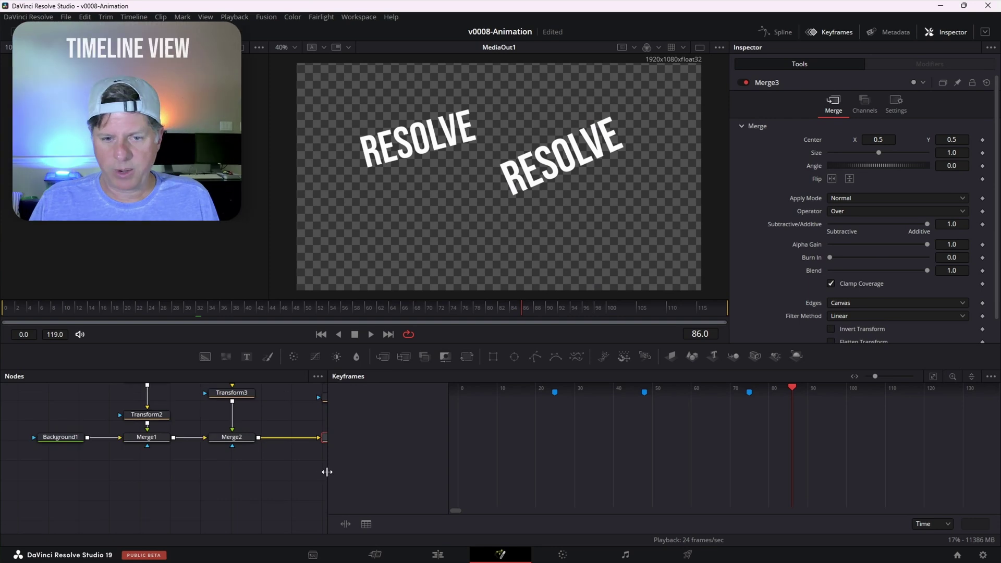
- Widen the Fusion node graph and set Background1's alpha to 0
{"action": "left_click_drag", "start_coordinate": [327, 469], "coordinate": [503, 469]}
{"action": "left_click", "coordinate": [241, 428]}
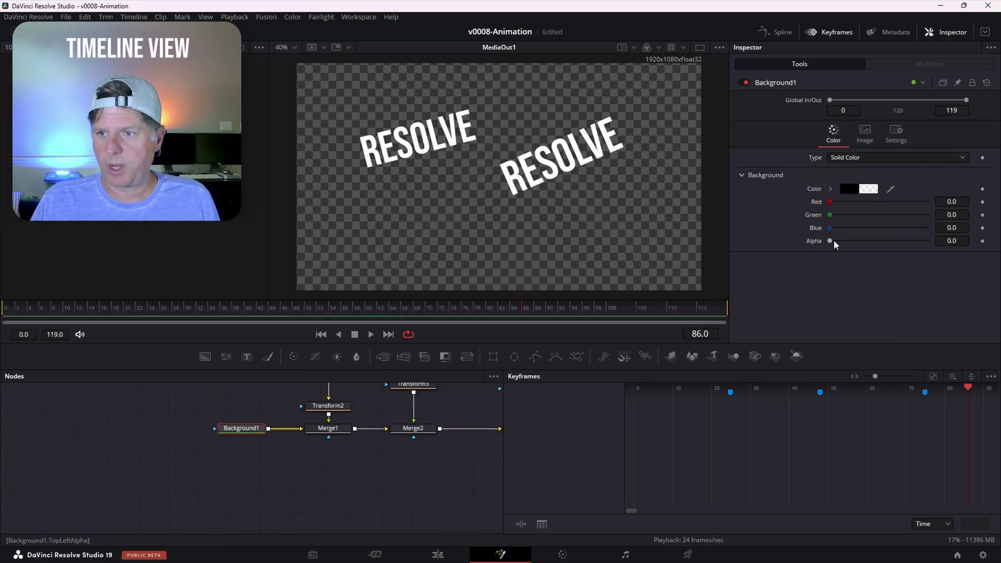
{"action": "left_click_drag", "start_coordinate": [841, 244], "coordinate": [720, 264]}
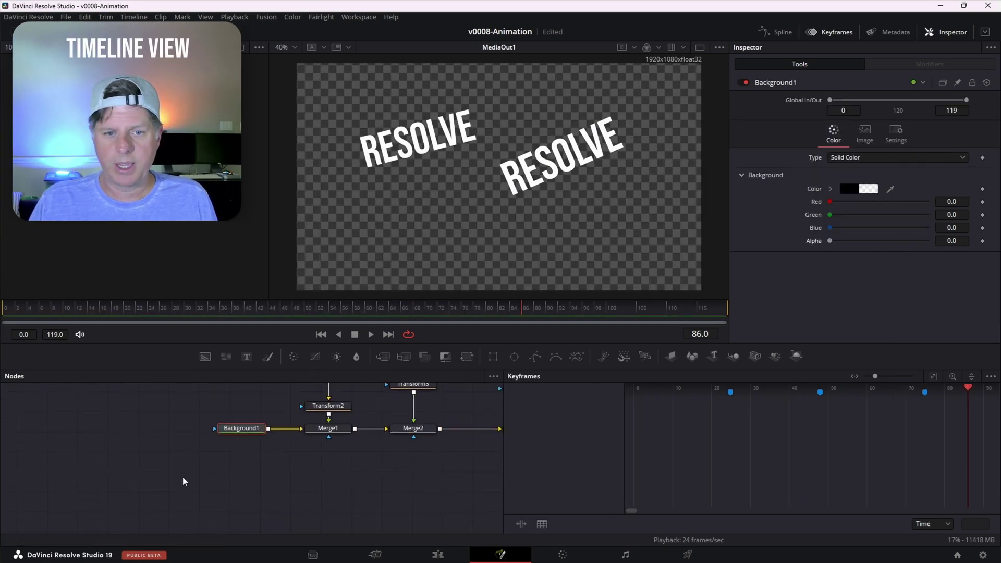
- Add a MediaIn node and connect it to Merge1's background input in place of Background1
{"action": "left_click", "coordinate": [226, 481]}
{"action": "key", "text": "shift+space"}
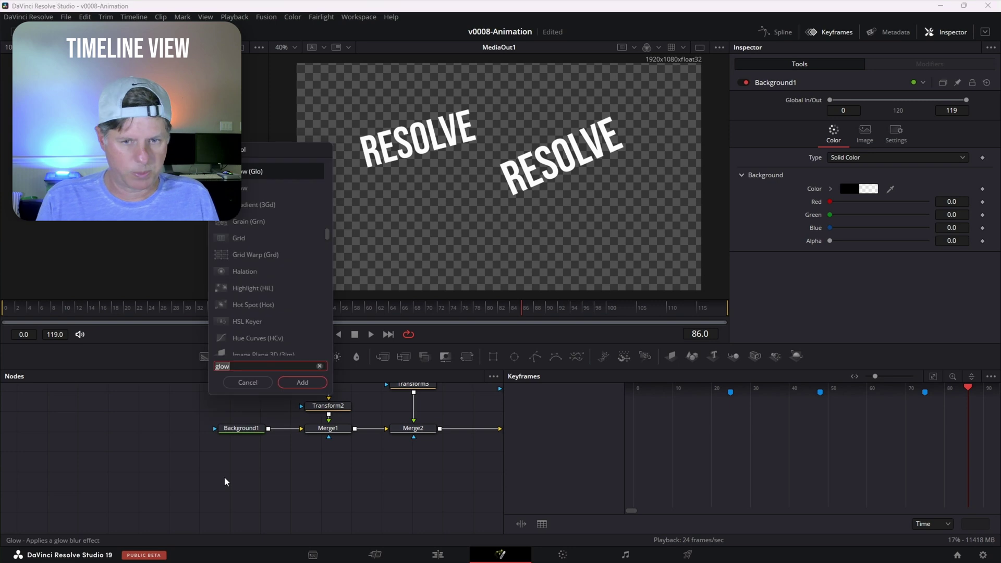
{"action": "type", "text": "me"}
{"action": "key", "text": "Return"}
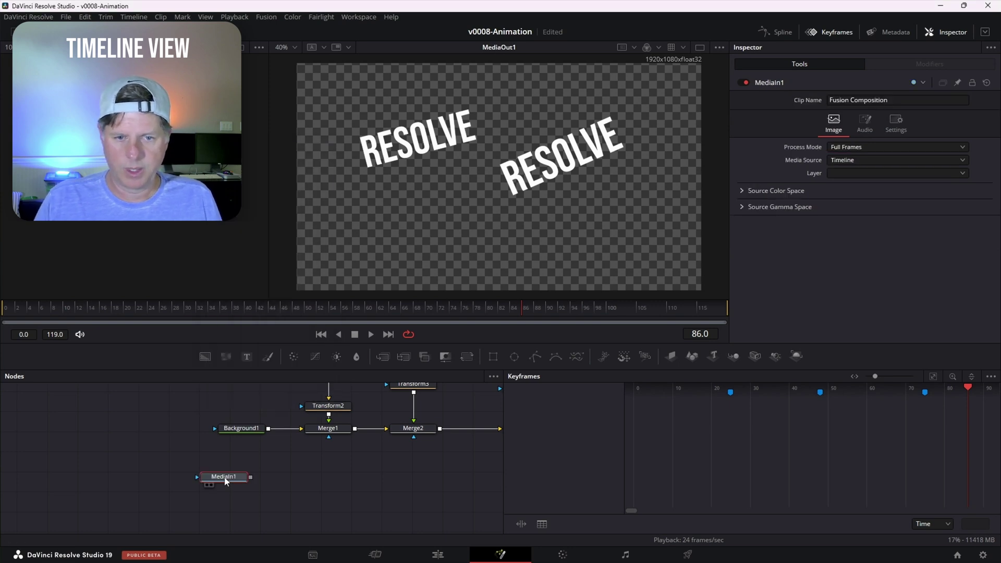
{"action": "left_click_drag", "start_coordinate": [255, 476], "coordinate": [286, 452]}
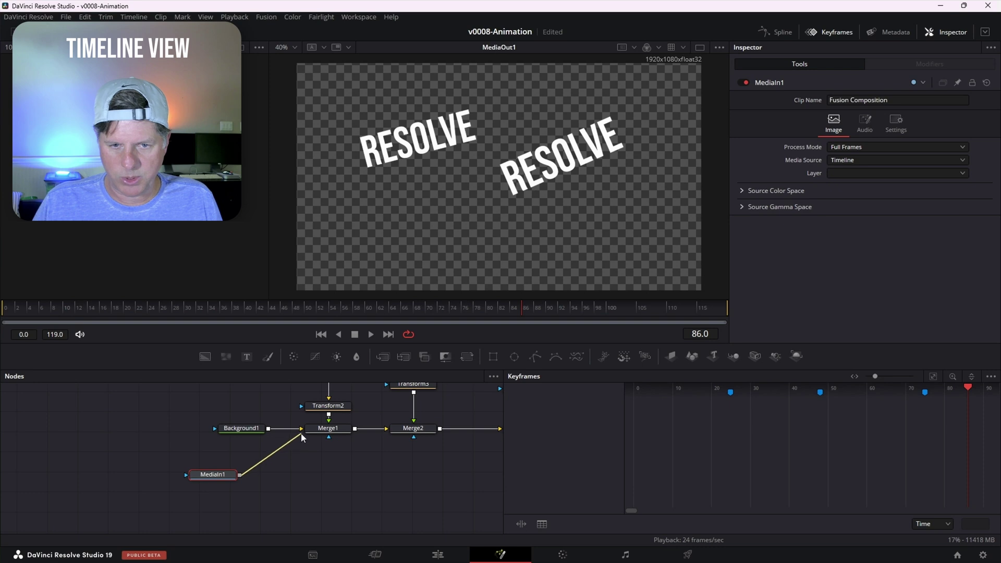
{"action": "left_click_drag", "start_coordinate": [301, 437], "coordinate": [301, 430]}
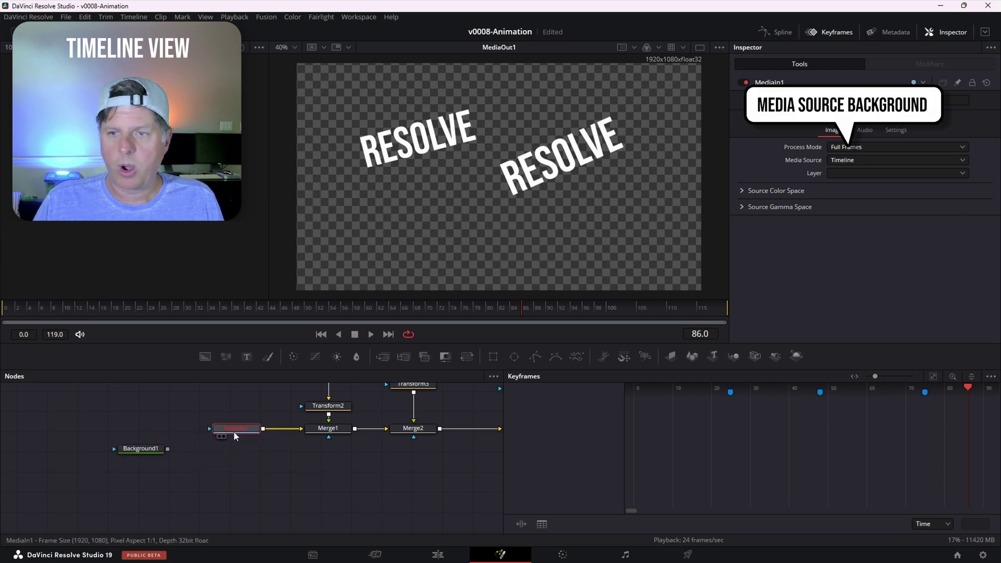
- Set MediaIn1's media source to Background and shrink the viewer image to 28%
{"action": "left_click", "coordinate": [852, 162]}
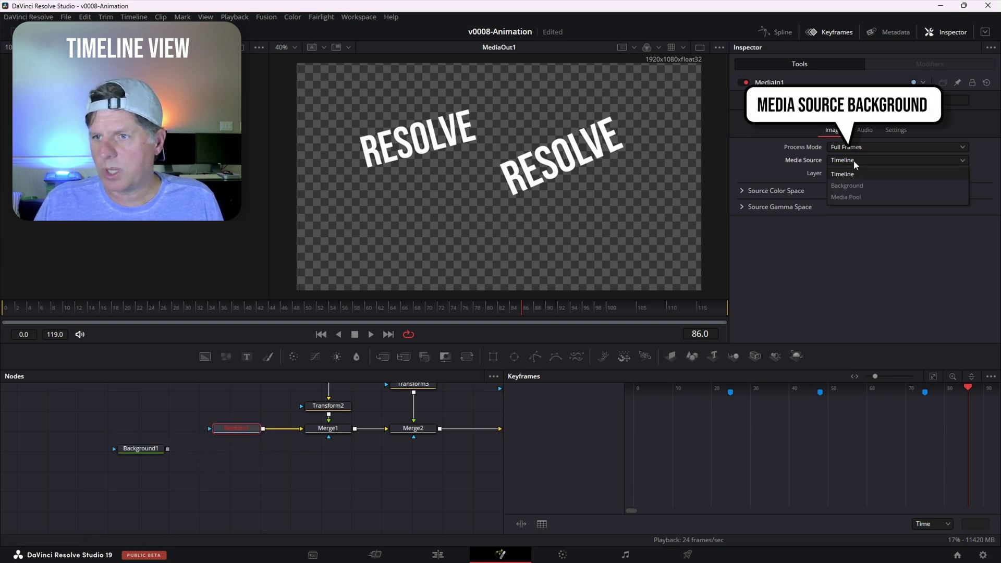
{"action": "left_click", "coordinate": [860, 185]}
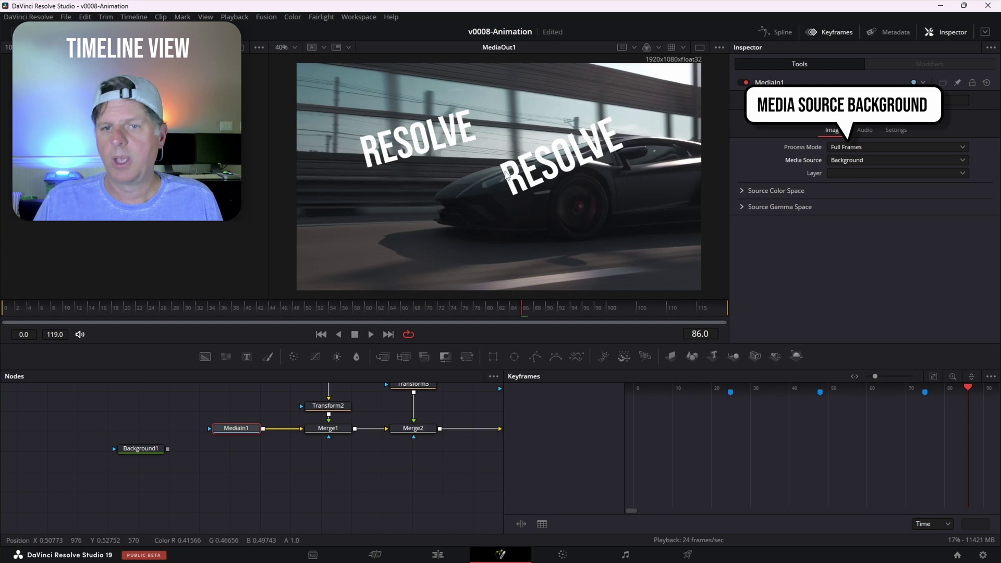
{"action": "scroll", "coordinate": [532, 208], "scroll_direction": "down", "scroll_amount": 3}
{"action": "scroll", "coordinate": [532, 208], "scroll_direction": "up", "scroll_amount": 1}
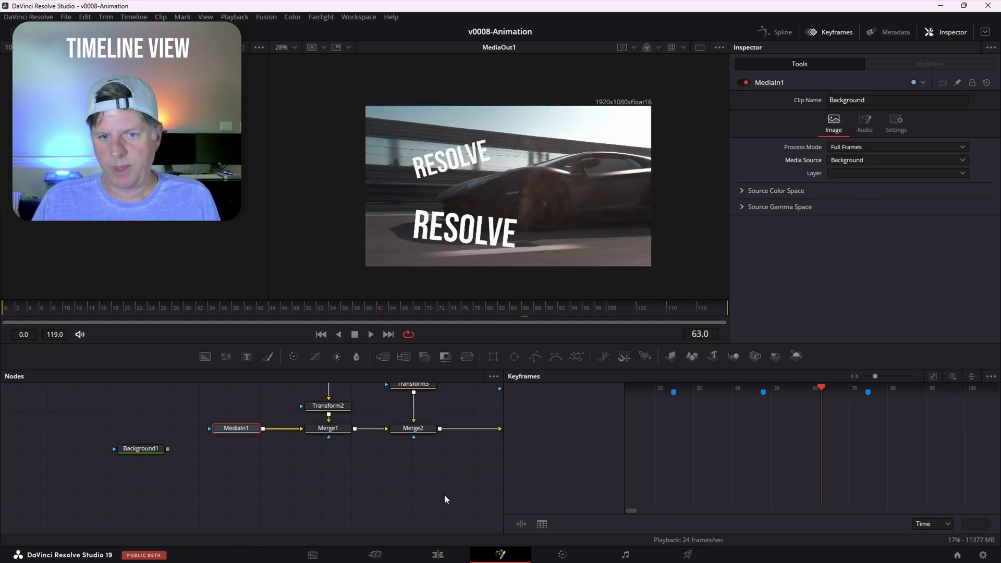
- Move Transform2's RESOLVE text down to the lower middle of the frame and select Transform3
{"action": "scroll", "coordinate": [417, 493], "scroll_direction": "up", "scroll_amount": 2}
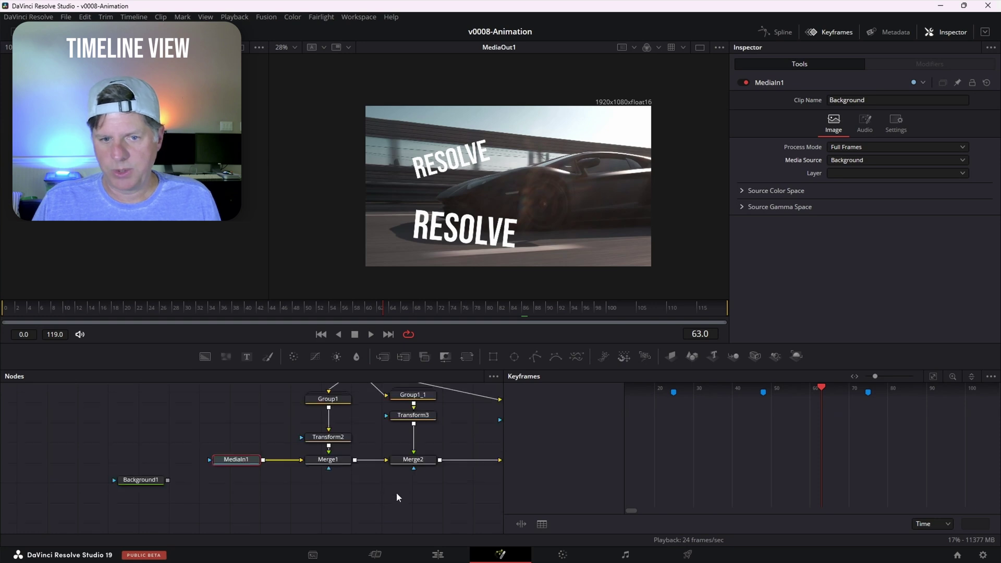
{"action": "left_click", "coordinate": [331, 440]}
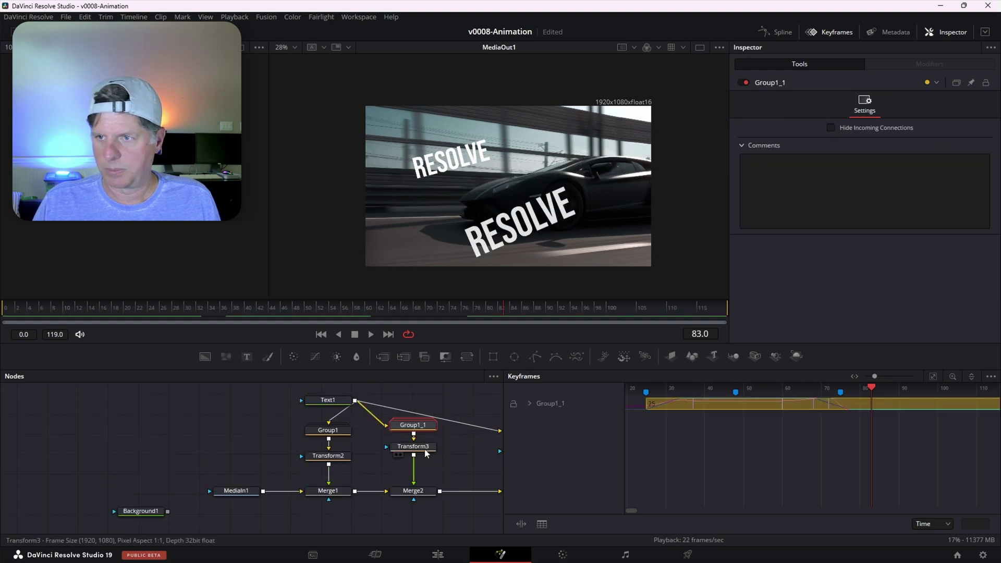
{"action": "left_click", "coordinate": [413, 447]}
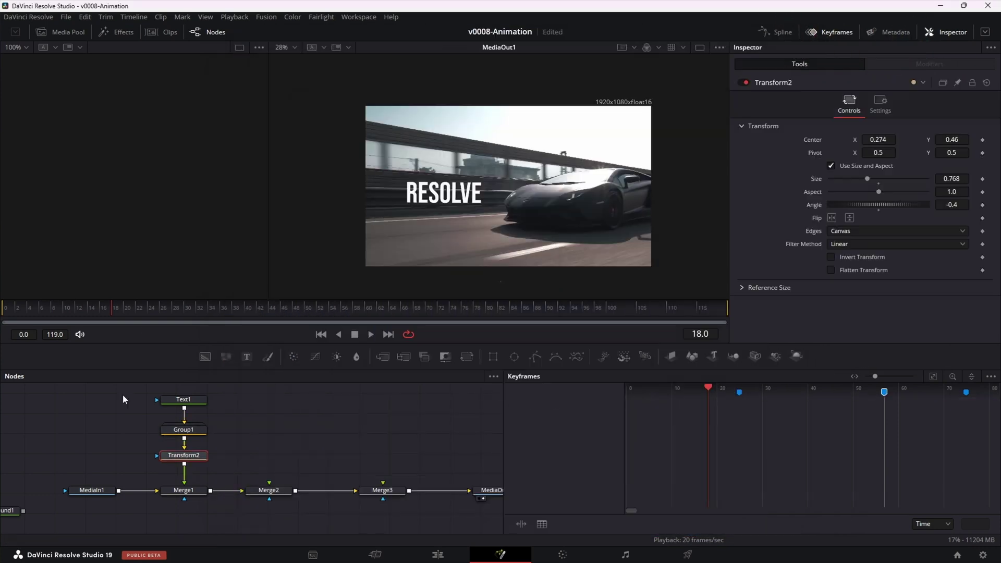
- Add a Transform node after Transform2, apply a Shake modifier to its Center and check the modifier at frame 40
{"action": "left_click", "coordinate": [183, 455]}
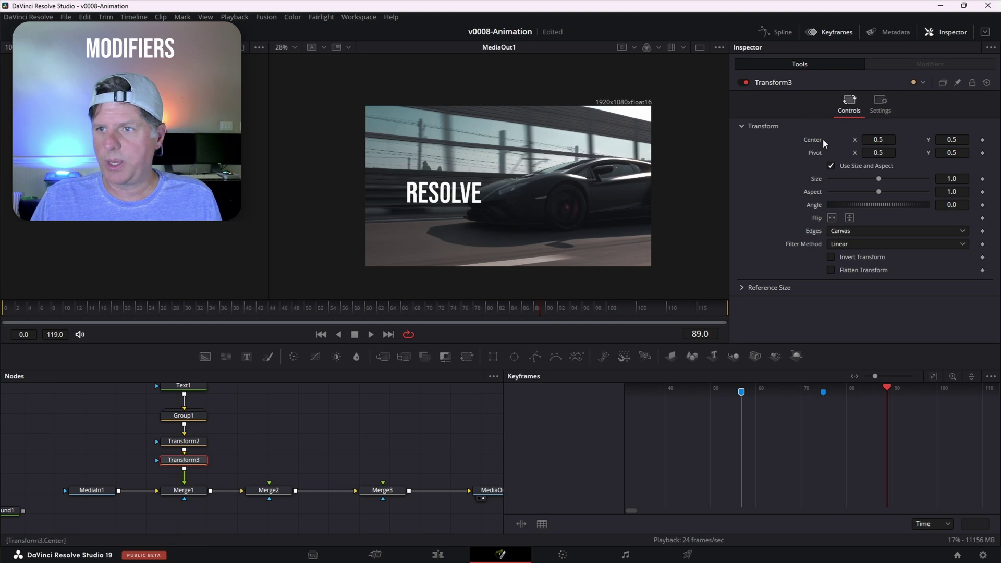
{"action": "right_click", "coordinate": [817, 140]}
{"action": "mouse_move", "coordinate": [866, 184]}
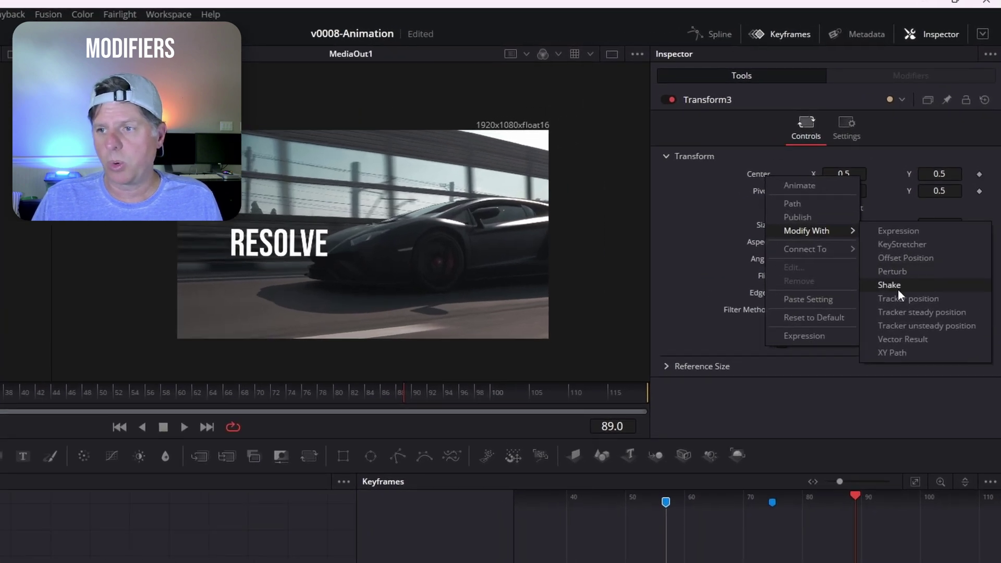
{"action": "left_click", "coordinate": [899, 289]}
{"action": "left_click", "coordinate": [20, 401]}
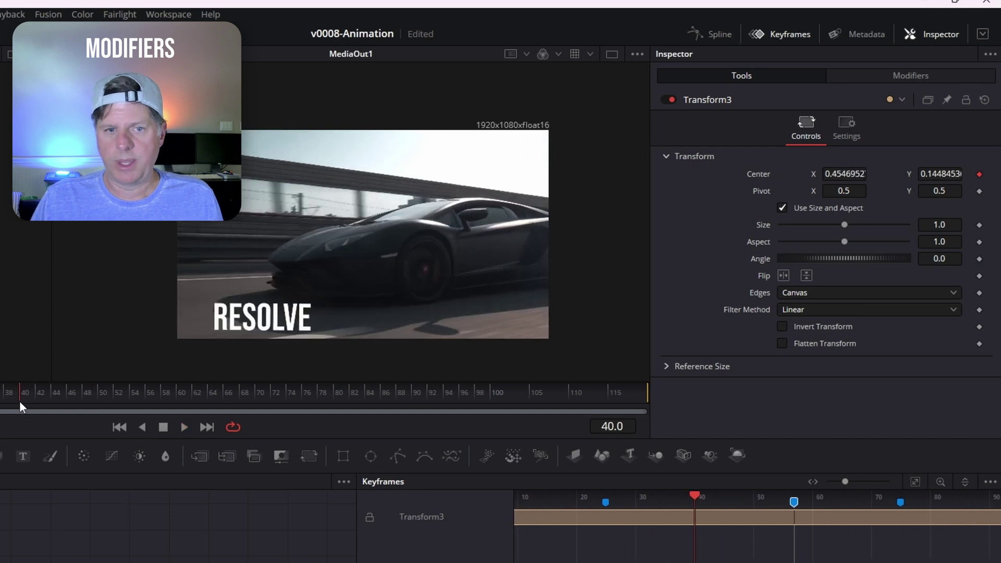
{"action": "left_click", "coordinate": [919, 74]}
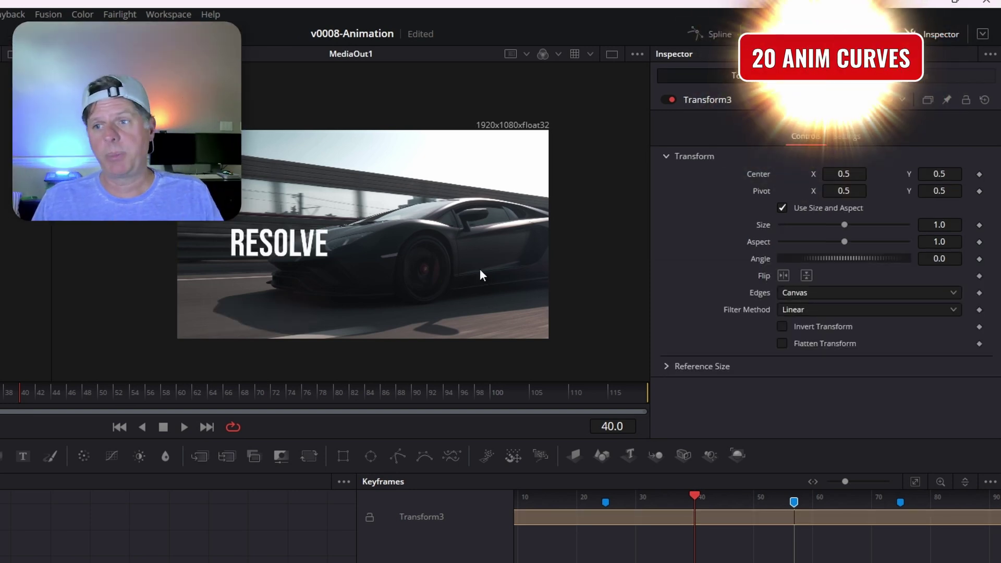
- Modify Transform3's Size with Anim Curves and open the modifier's settings
{"action": "right_click", "coordinate": [762, 226]}
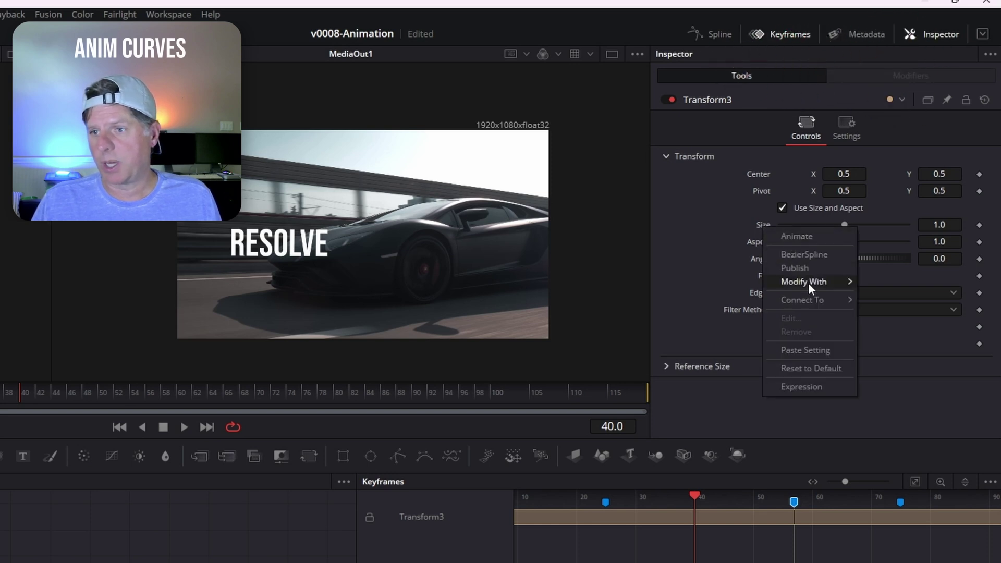
{"action": "mouse_move", "coordinate": [808, 283]}
{"action": "left_click", "coordinate": [883, 284]}
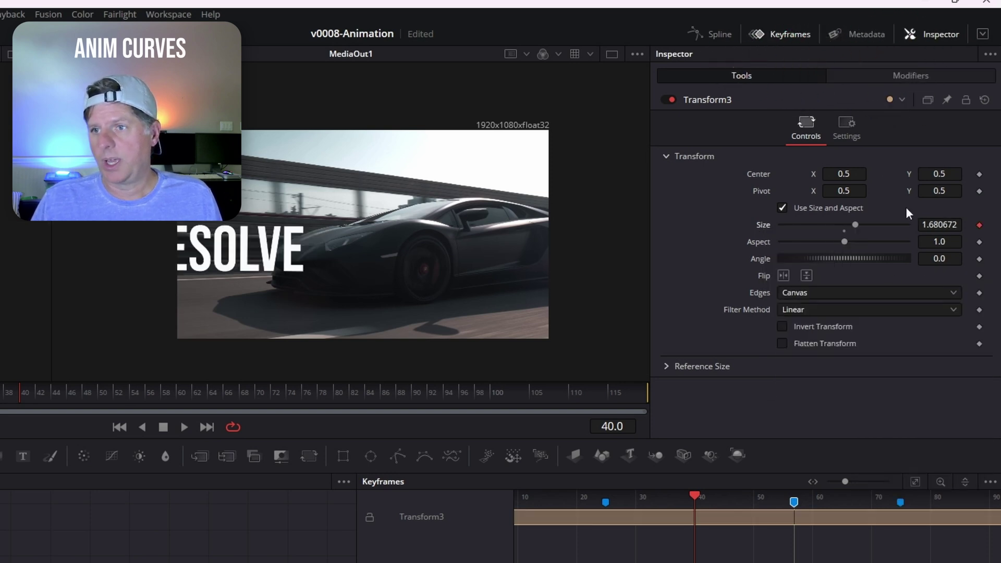
{"action": "left_click", "coordinate": [917, 83]}
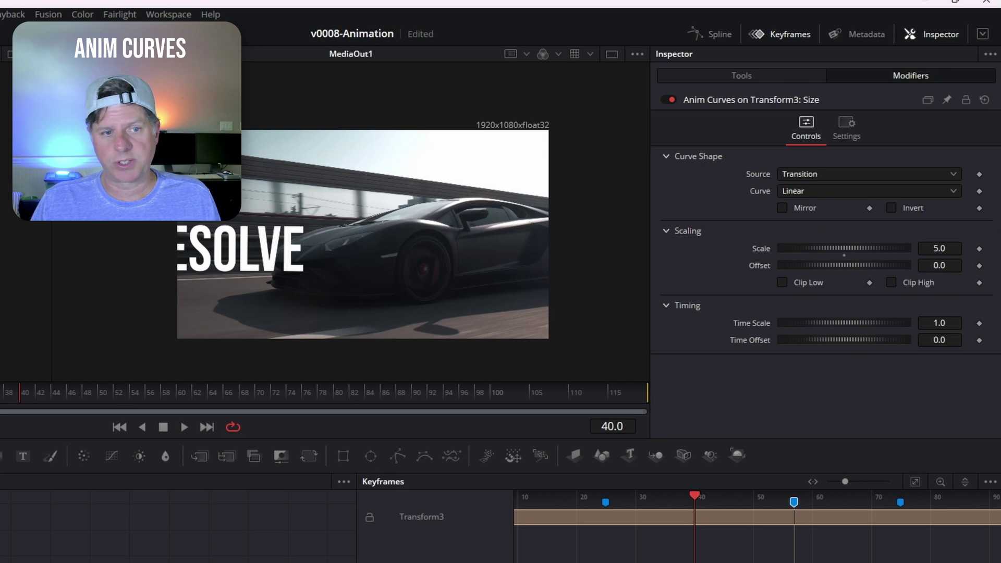
- Play the composition from the start to check how Anim Curves animates Transform3's Size
{"action": "key", "text": "Home"}
{"action": "left_click", "coordinate": [742, 75]}
{"action": "key", "text": "space"}
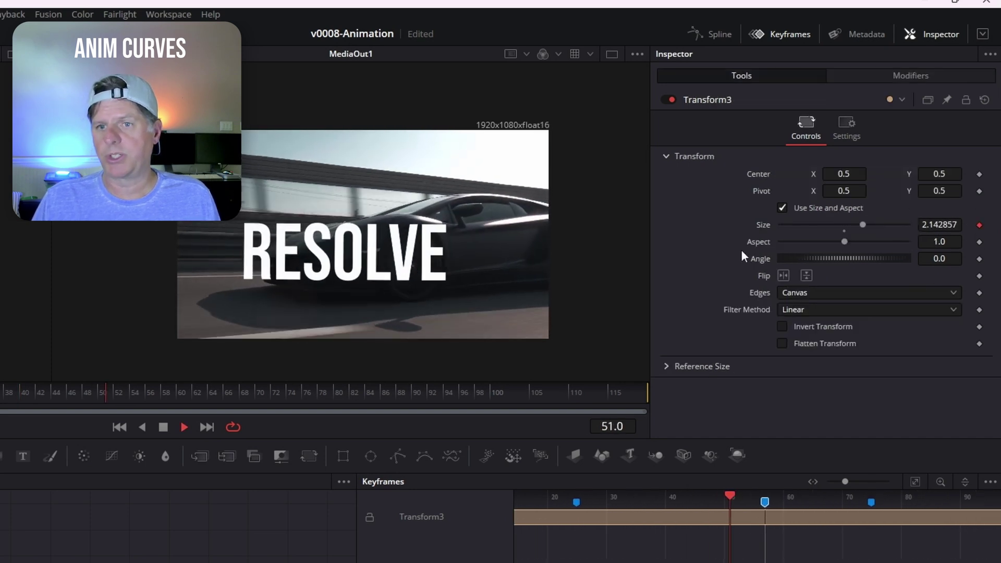
{"action": "key", "text": "space"}
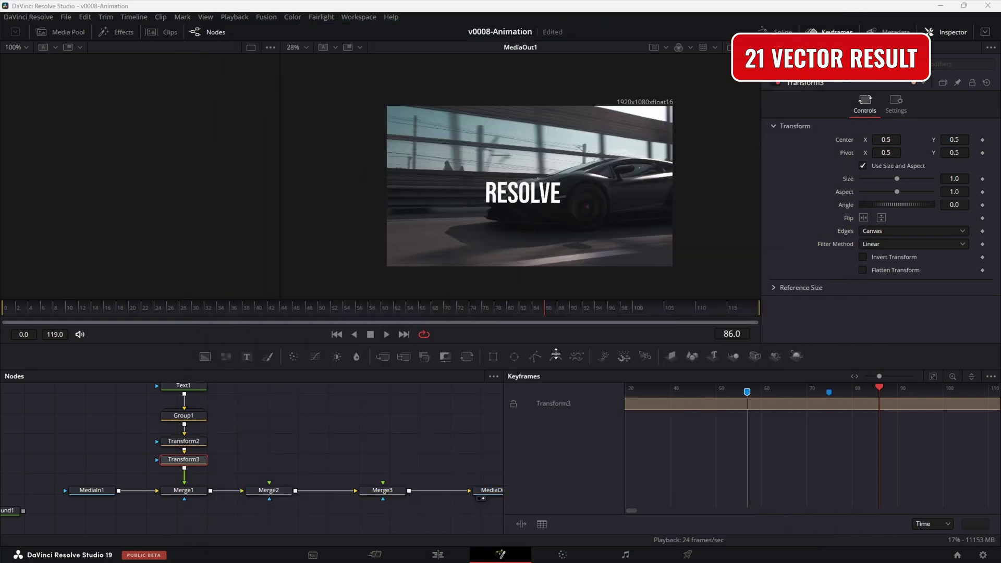
- Modify Transform3's Center with Vector Result and adjust the modifier's controls
{"action": "right_click", "coordinate": [844, 143]}
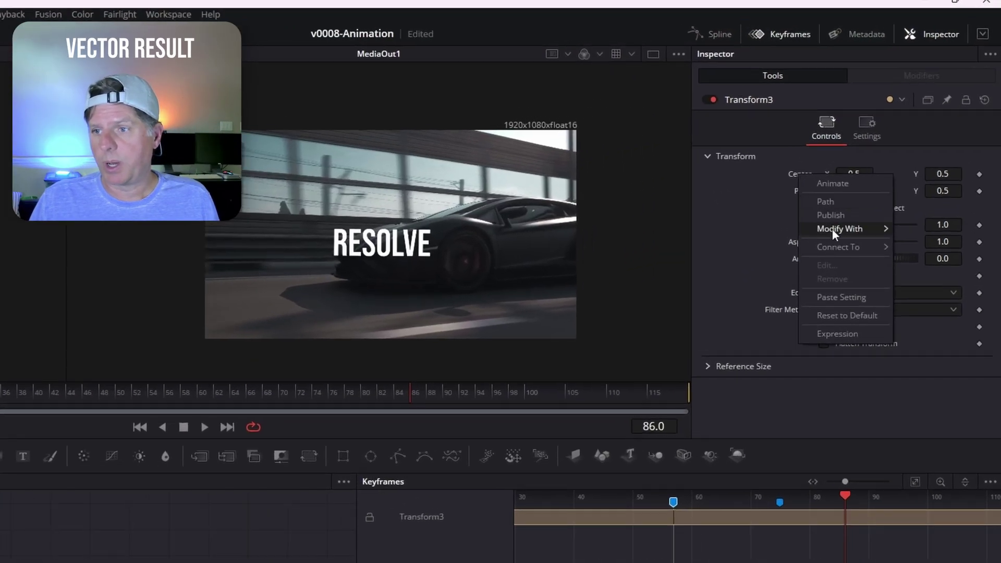
{"action": "mouse_move", "coordinate": [832, 228]}
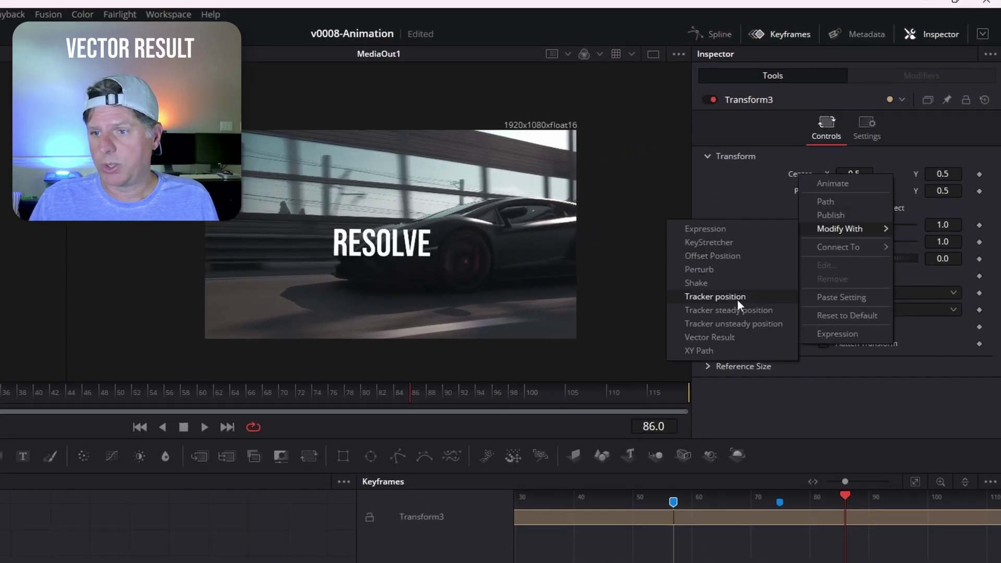
{"action": "left_click", "coordinate": [741, 339]}
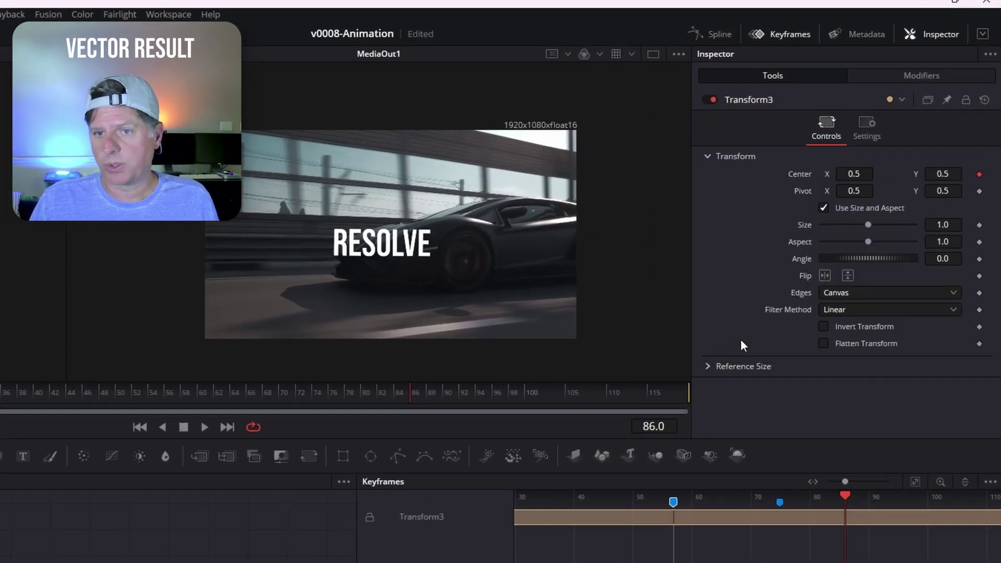
{"action": "left_click", "coordinate": [907, 76]}
{"action": "left_click_drag", "start_coordinate": [869, 176], "coordinate": [849, 178]}
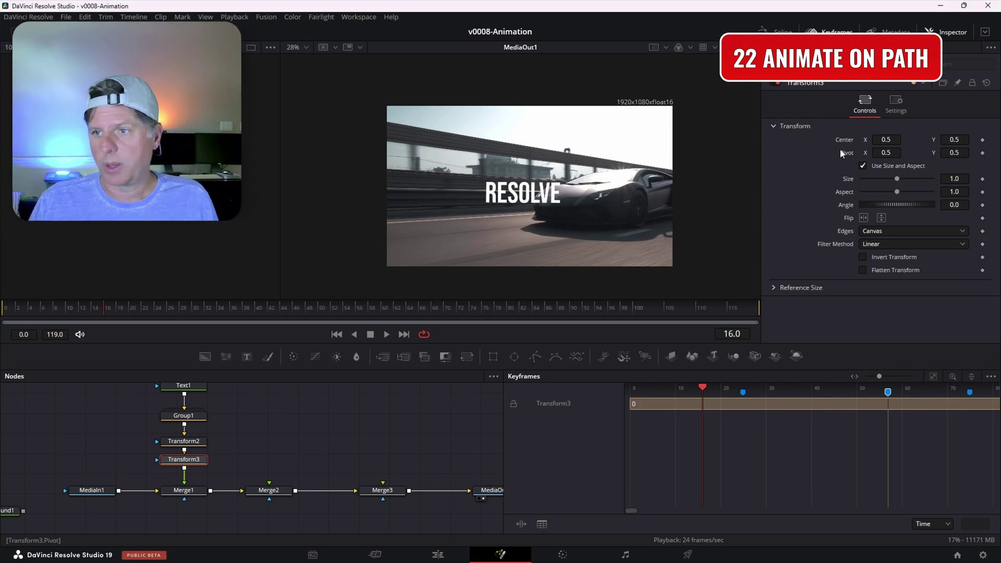
- Add a Path to Transform3's Center, with the viewer's on-screen controls shown and the point-appending tool active
{"action": "right_click", "coordinate": [848, 142]}
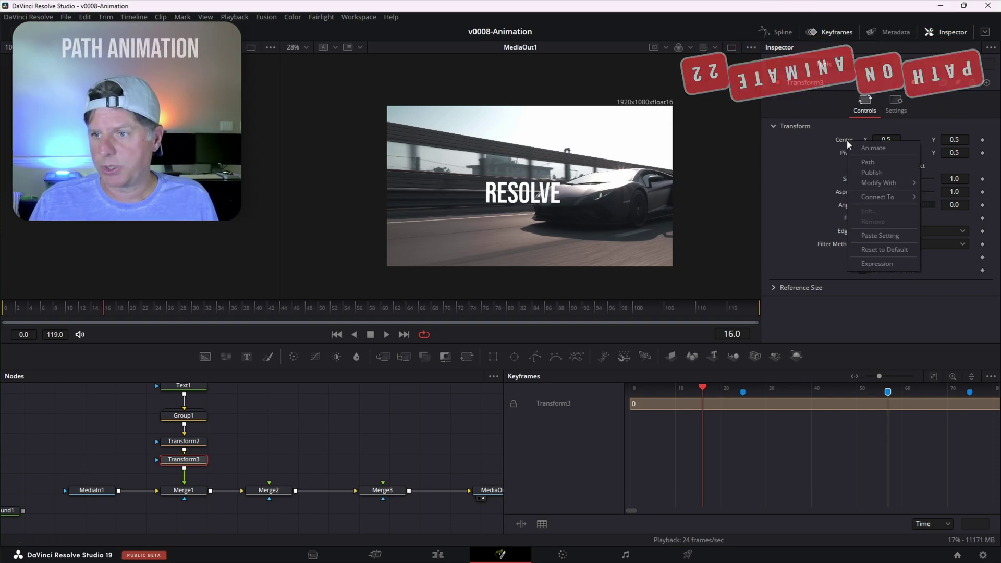
{"action": "left_click", "coordinate": [864, 166]}
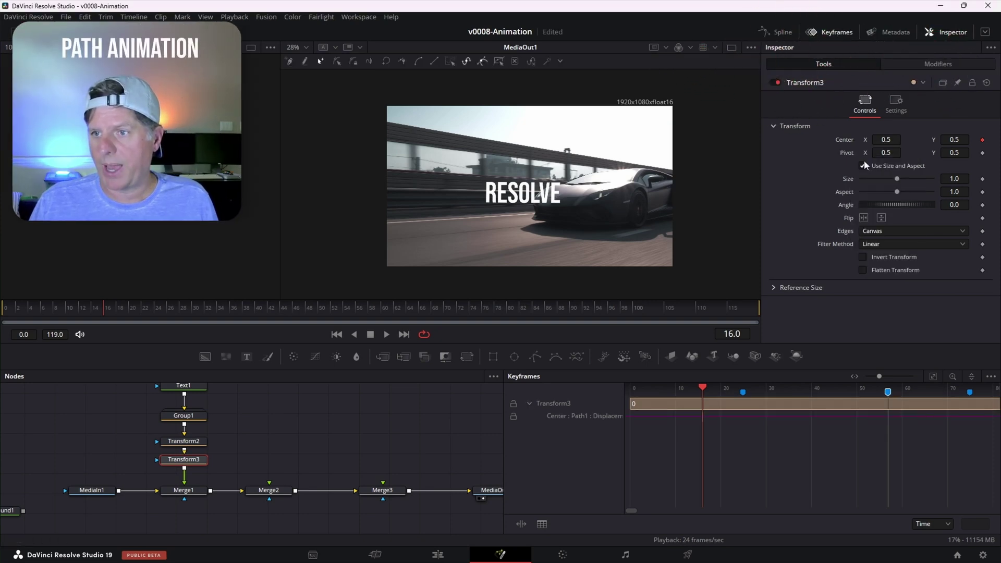
{"action": "left_click", "coordinate": [290, 63]}
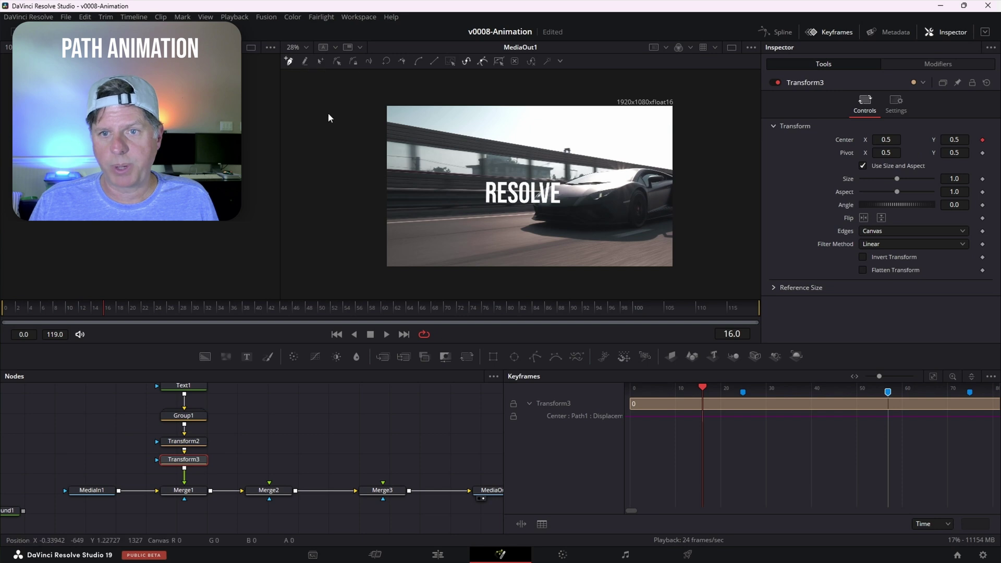
{"action": "right_click", "coordinate": [450, 172]}
{"action": "mouse_move", "coordinate": [499, 210]}
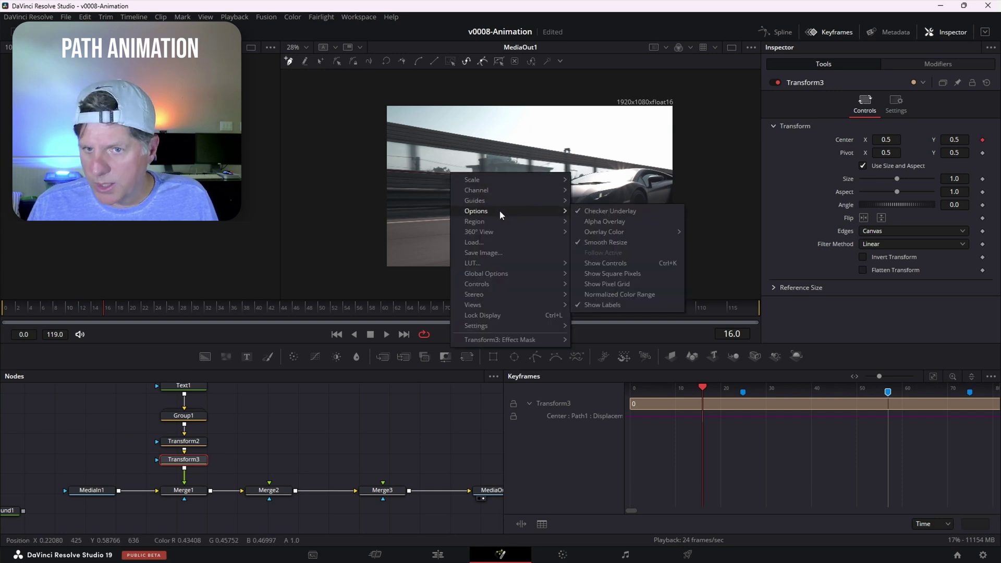
{"action": "left_click", "coordinate": [624, 265]}
- Append four path points: lower left of the frame, upper left, upper right, and the right side beside the car
{"action": "left_click", "coordinate": [436, 212]}
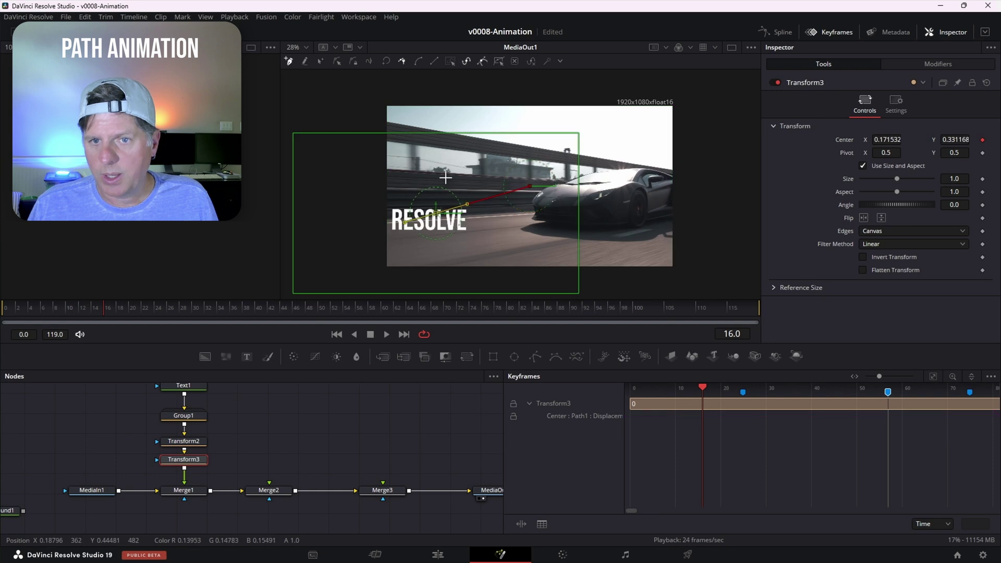
{"action": "left_click", "coordinate": [451, 158]}
{"action": "left_click", "coordinate": [621, 121]}
{"action": "left_click", "coordinate": [650, 175]}
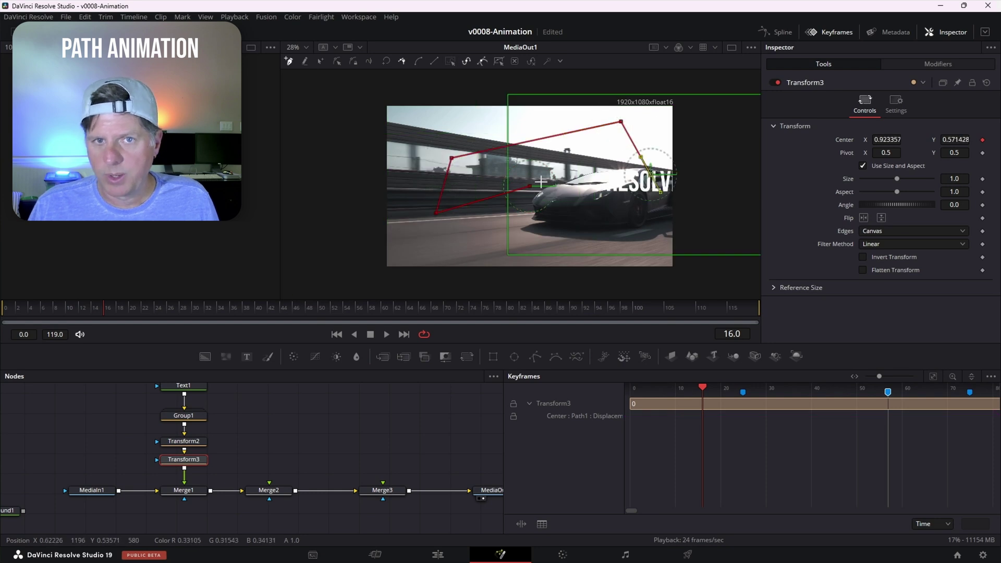
- Reshape the path, smooth all its points into a flowing curve, and lower Path1's Displacement to move the text along it
{"action": "left_click", "coordinate": [320, 61]}
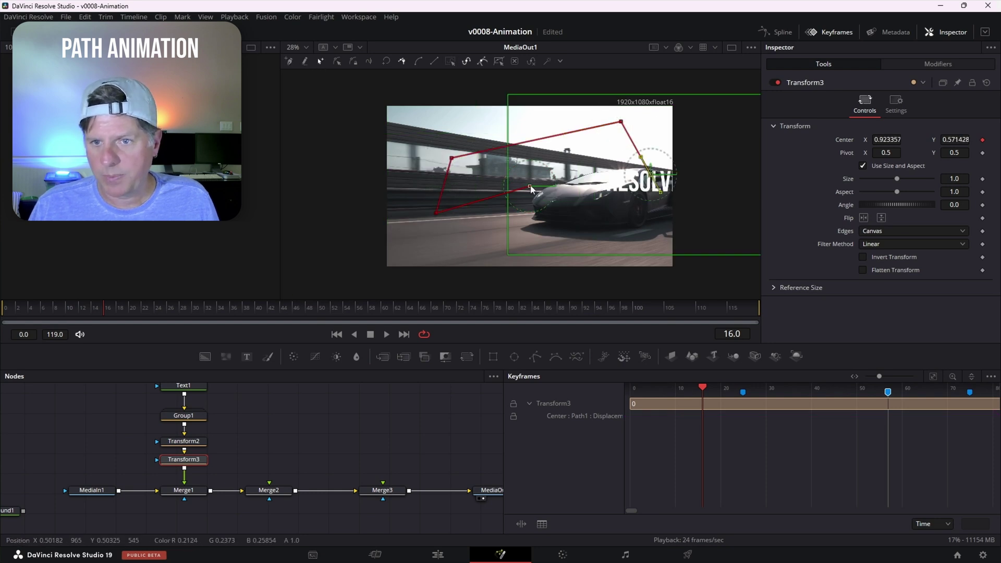
{"action": "left_click", "coordinate": [447, 61]}
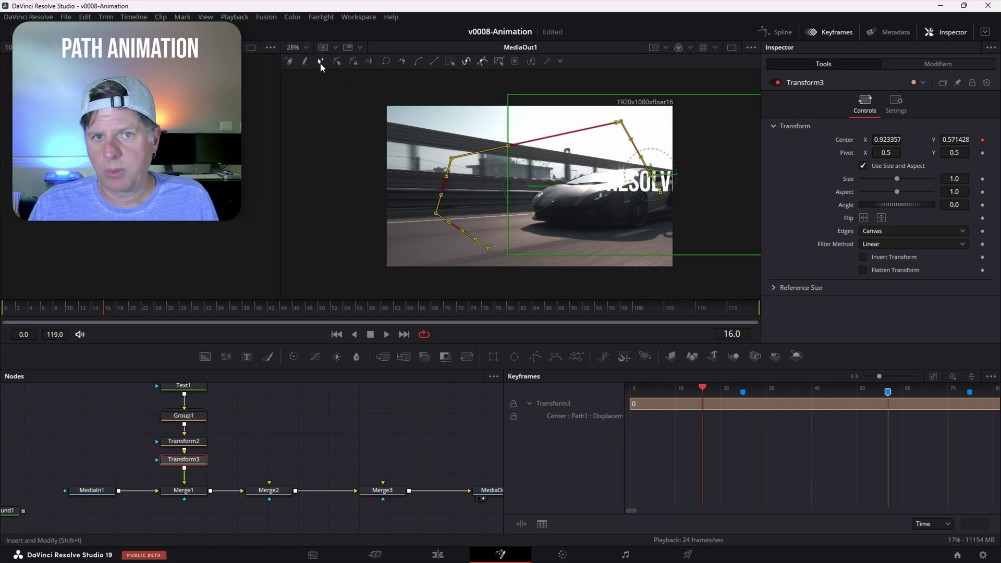
{"action": "left_click", "coordinate": [417, 61]}
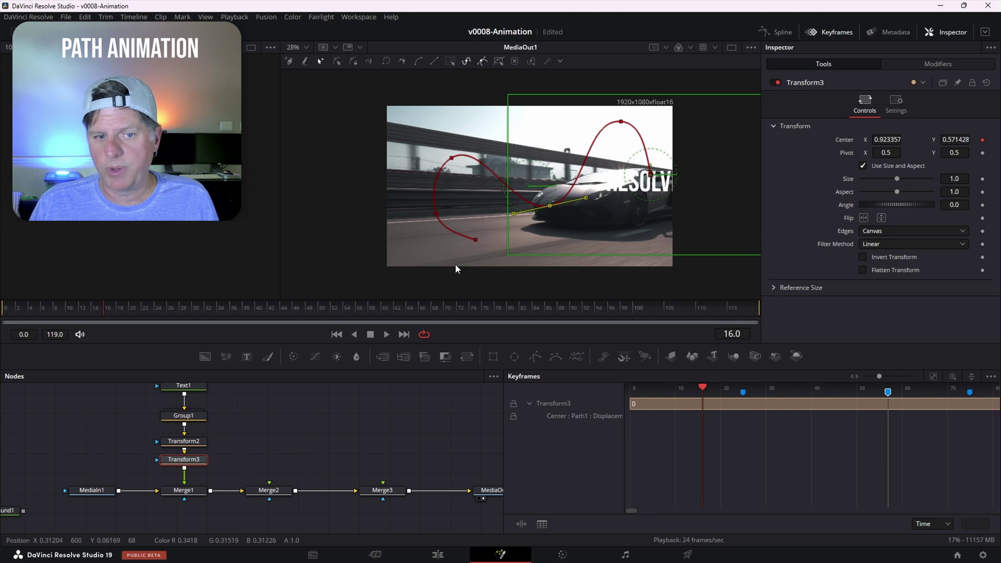
{"action": "left_click", "coordinate": [932, 64]}
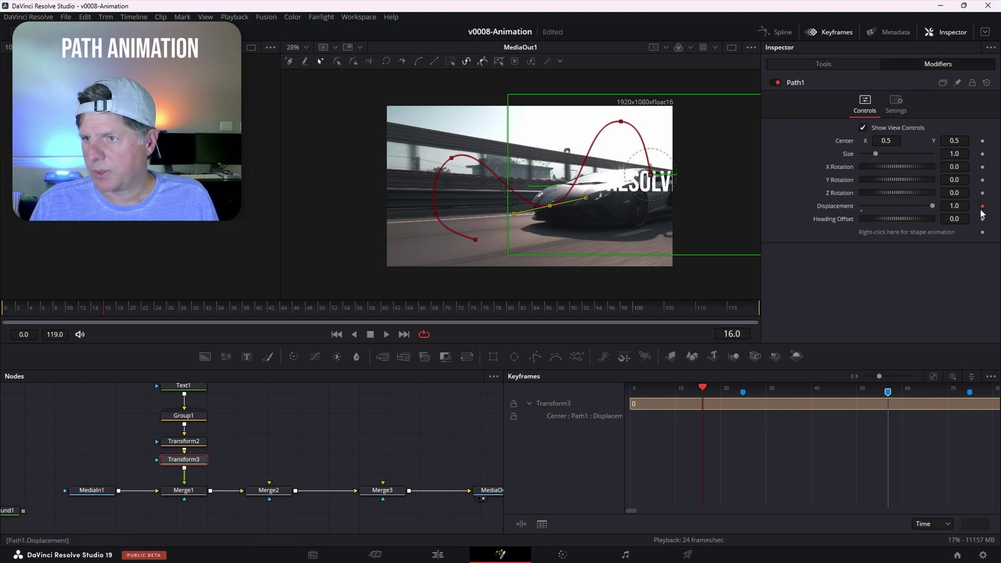
{"action": "left_click_drag", "start_coordinate": [927, 204], "coordinate": [876, 220]}
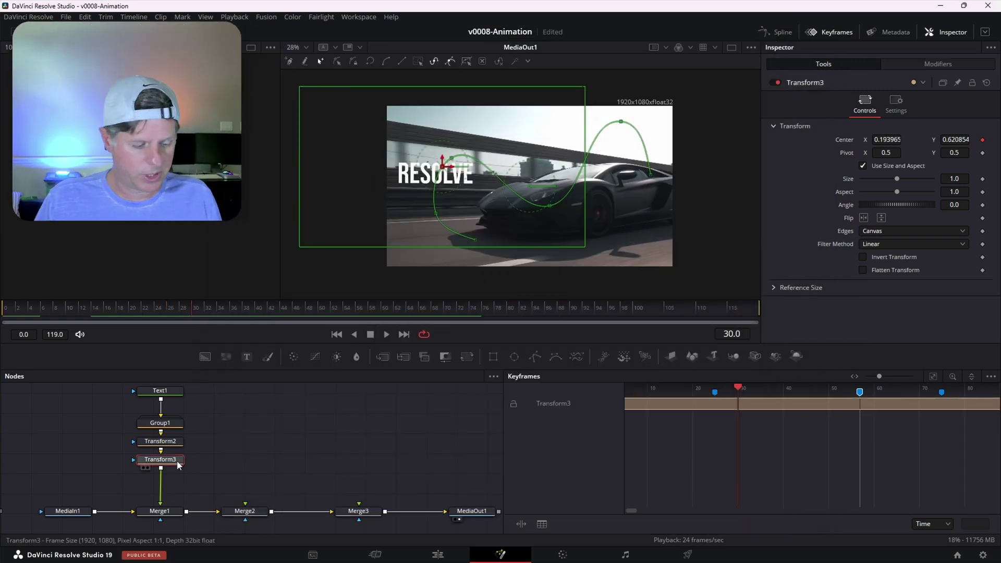
- Insert a Time Speed node after Transform3, play the composition briefly and set the node's Speed to 0
{"action": "key", "text": "shift+space"}
{"action": "type", "text": "time"}
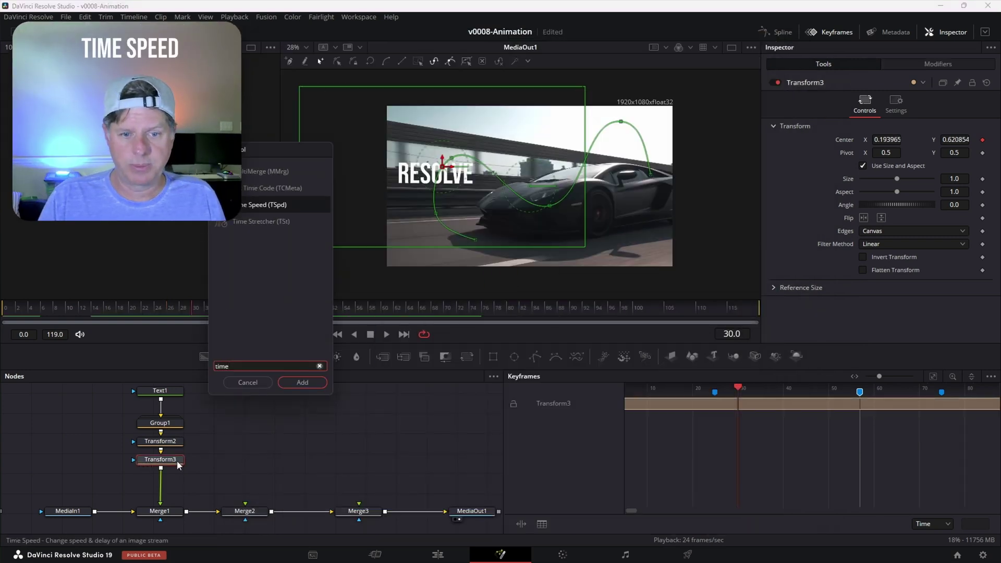
{"action": "key", "text": "Return"}
{"action": "key", "text": "space"}
{"action": "key", "text": "space"}
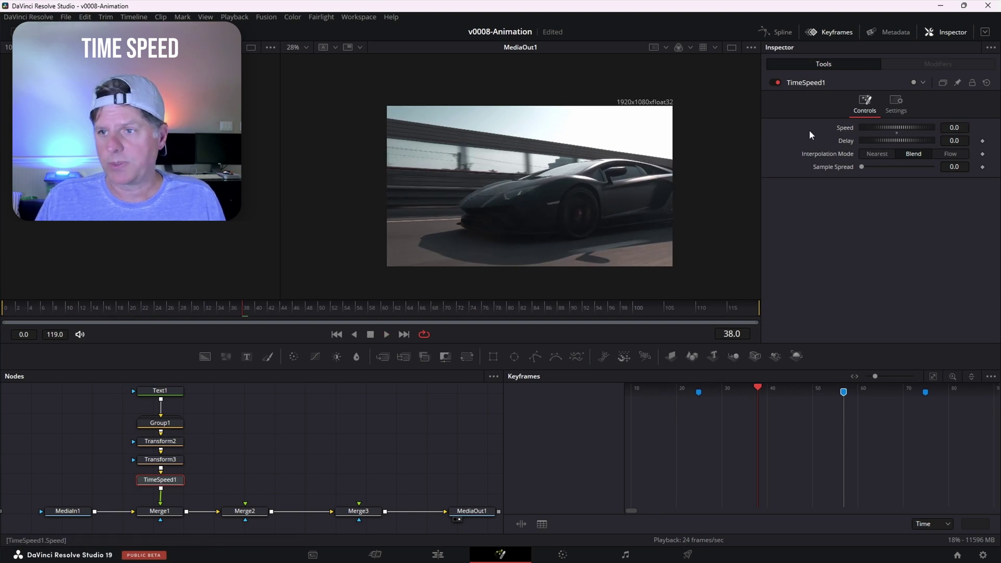
- Set TimeSpeed1's Delay to 30 and its Speed to 0.5
{"action": "left_click_drag", "start_coordinate": [899, 138], "coordinate": [907, 139]}
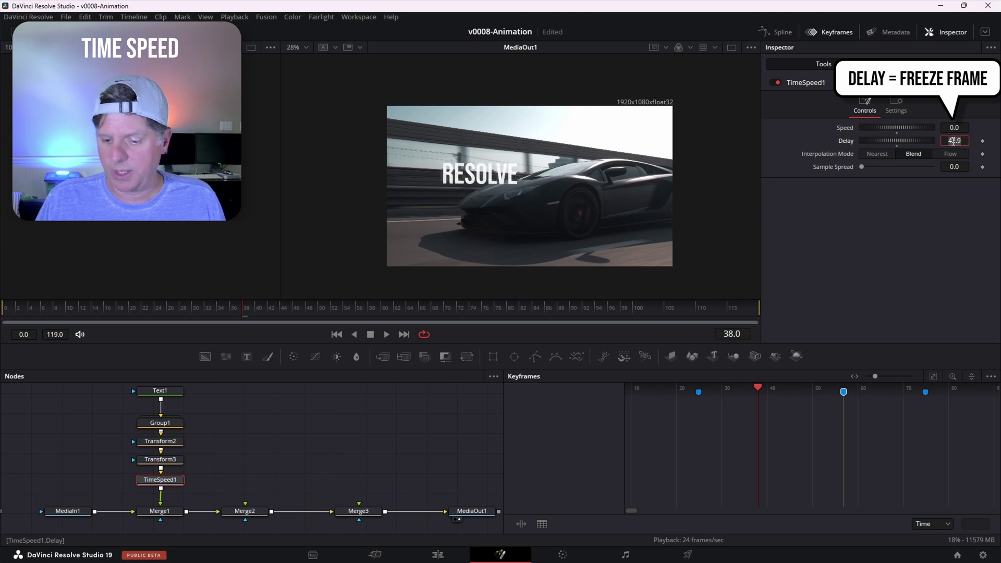
{"action": "key", "text": "Return"}
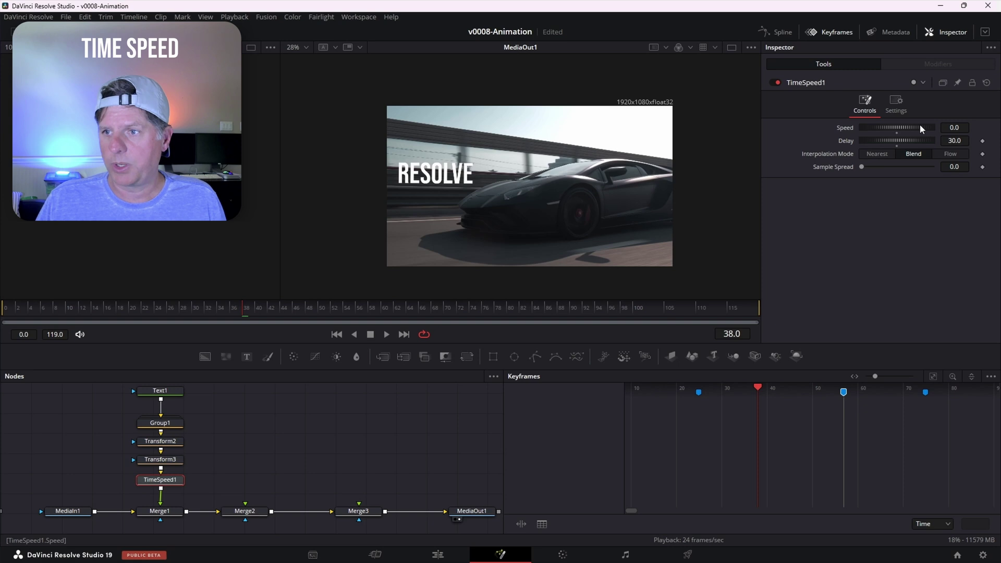
{"action": "left_click", "coordinate": [955, 128]}
{"action": "scroll", "coordinate": [460, 466], "scroll_direction": "down", "scroll_amount": 2}
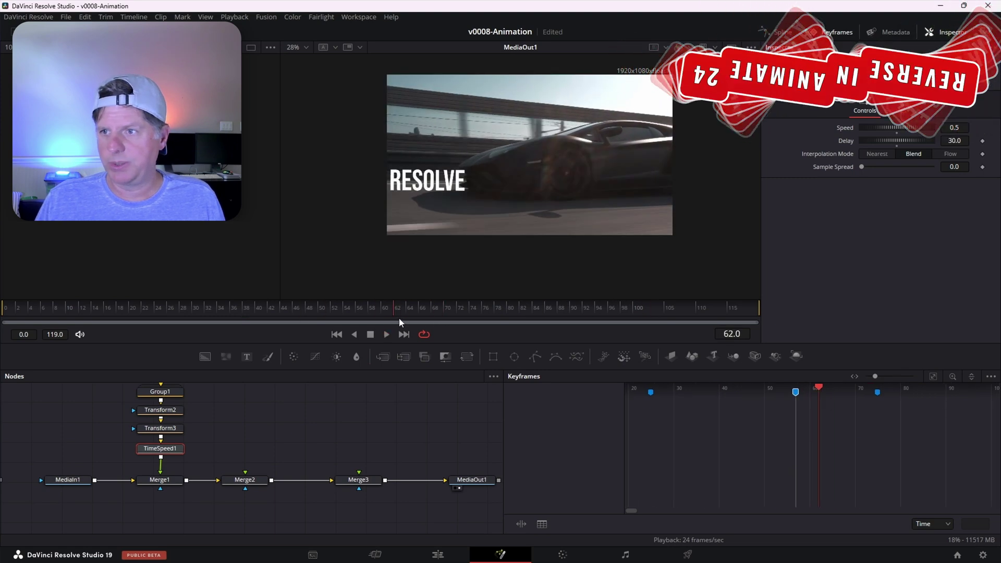
- Set TimeSpeed1's Speed to -1 and play the animation in reverse
{"action": "left_click", "coordinate": [955, 128]}
{"action": "key", "text": "BackSpace"}
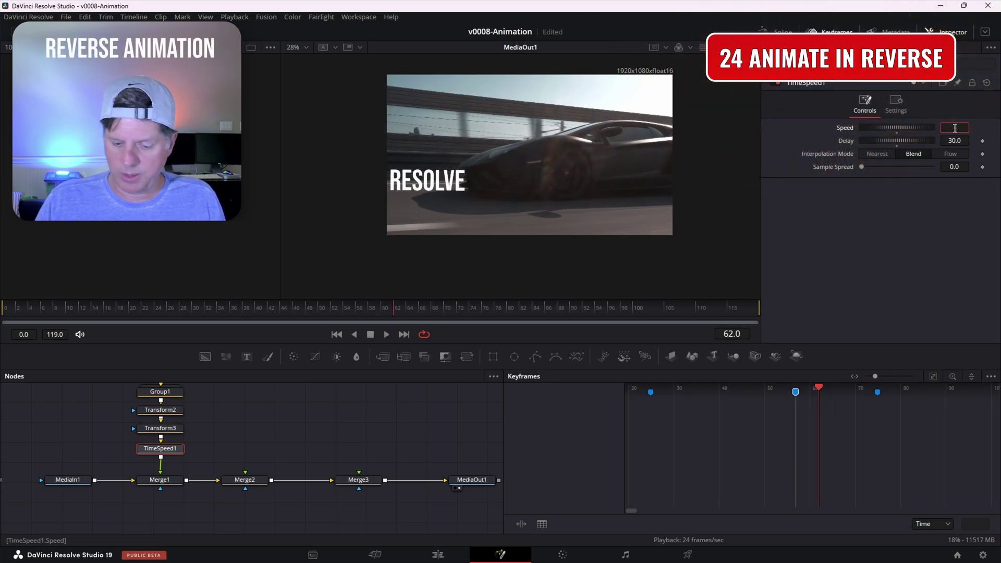
{"action": "type", "text": "-1"}
{"action": "key", "text": "Return"}
{"action": "key", "text": "space"}
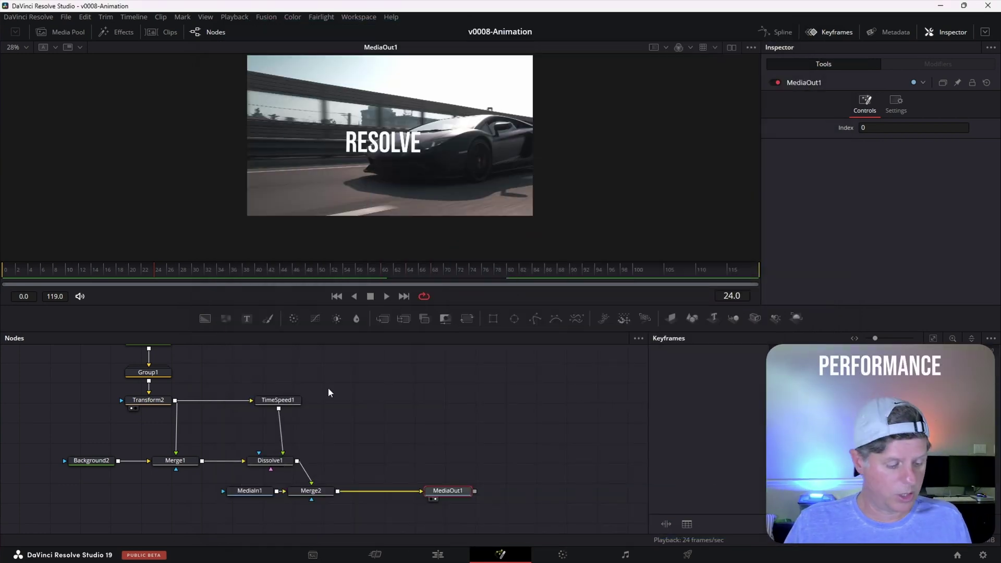
- Add a Saver node and connect Dissolve1's output to it
{"action": "key", "text": "shift+space"}
{"action": "type", "text": "diss"}
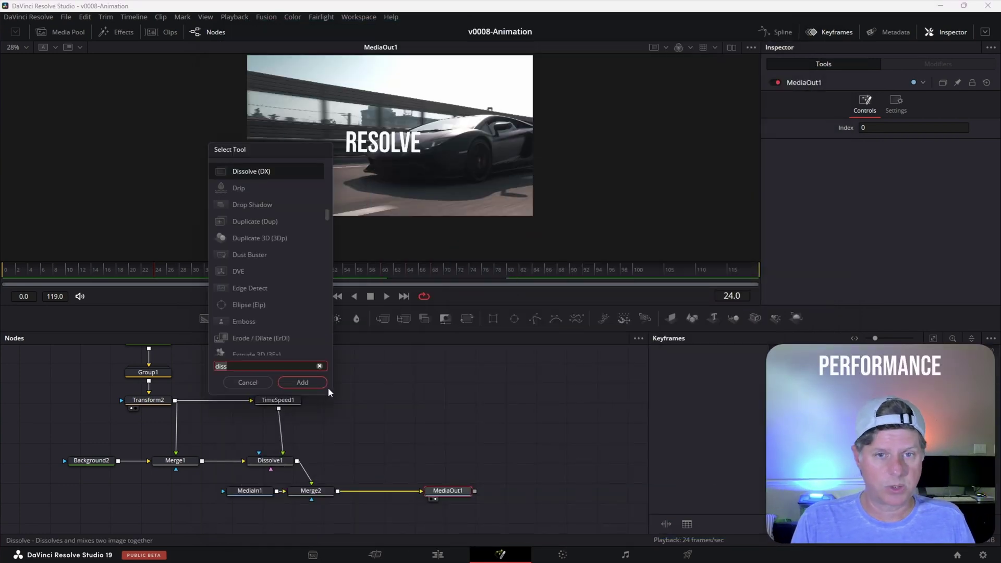
{"action": "key", "text": "BackSpace"}
{"action": "key", "text": "BackSpace"}
{"action": "key", "text": "BackSpace"}
{"action": "key", "text": "BackSpace"}
{"action": "type", "text": "saver"}
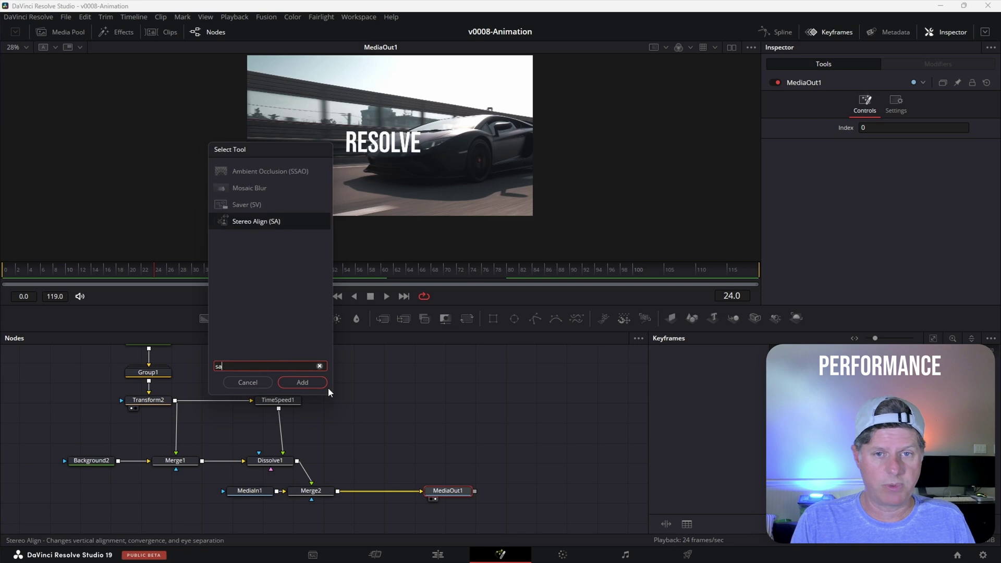
{"action": "key", "text": "Return"}
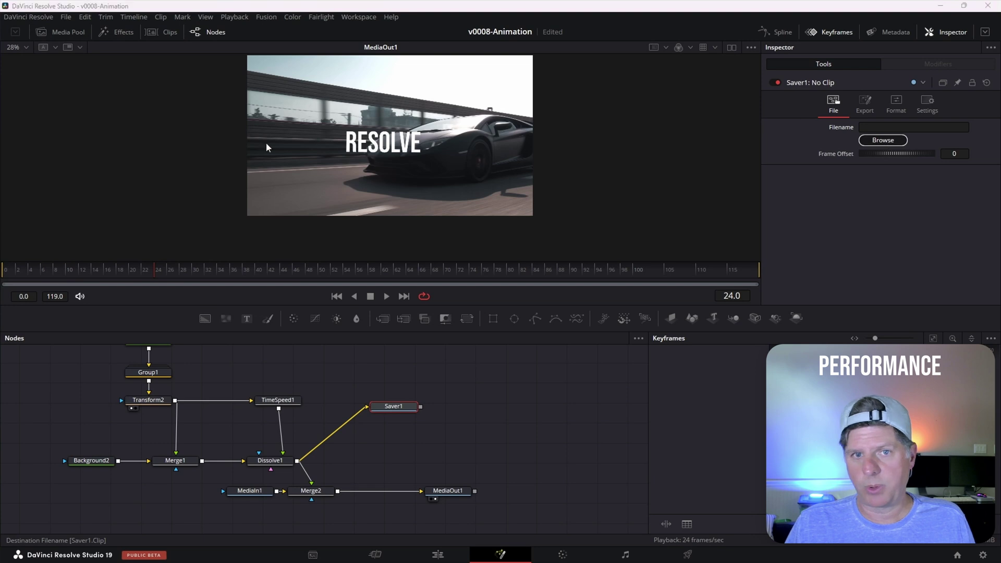
{"action": "left_click", "coordinate": [402, 276]}
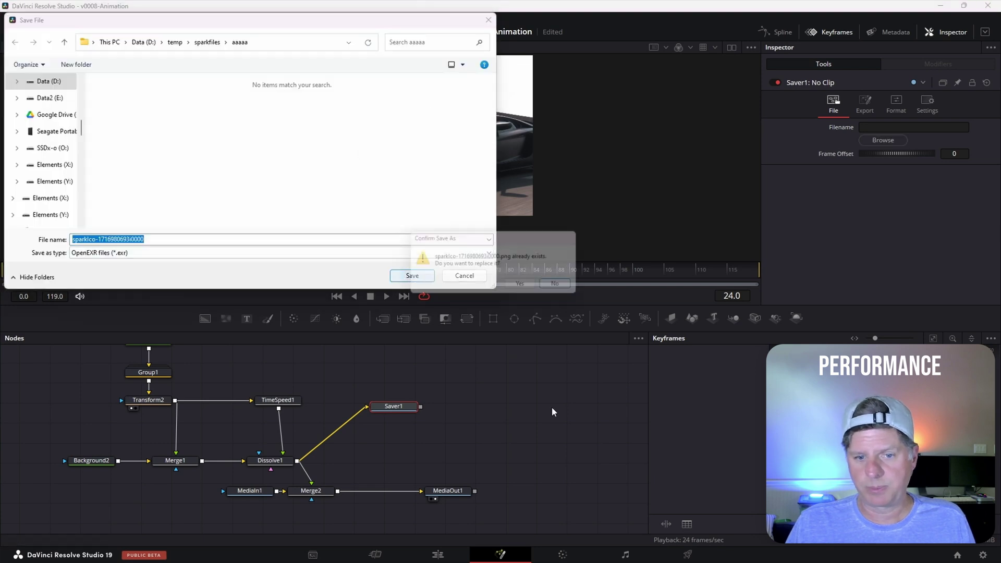
{"action": "left_click", "coordinate": [264, 18]}
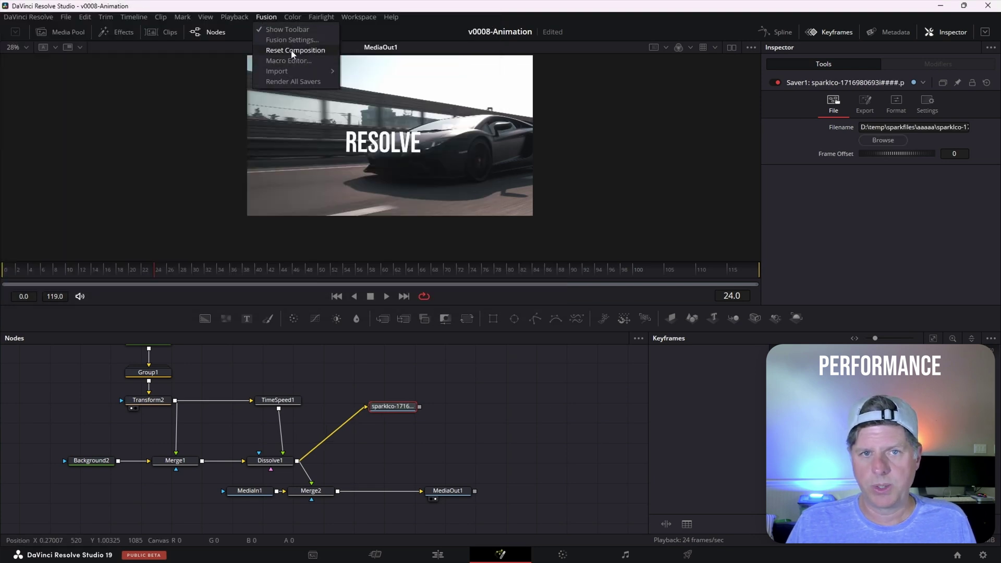
{"action": "left_click", "coordinate": [294, 82]}
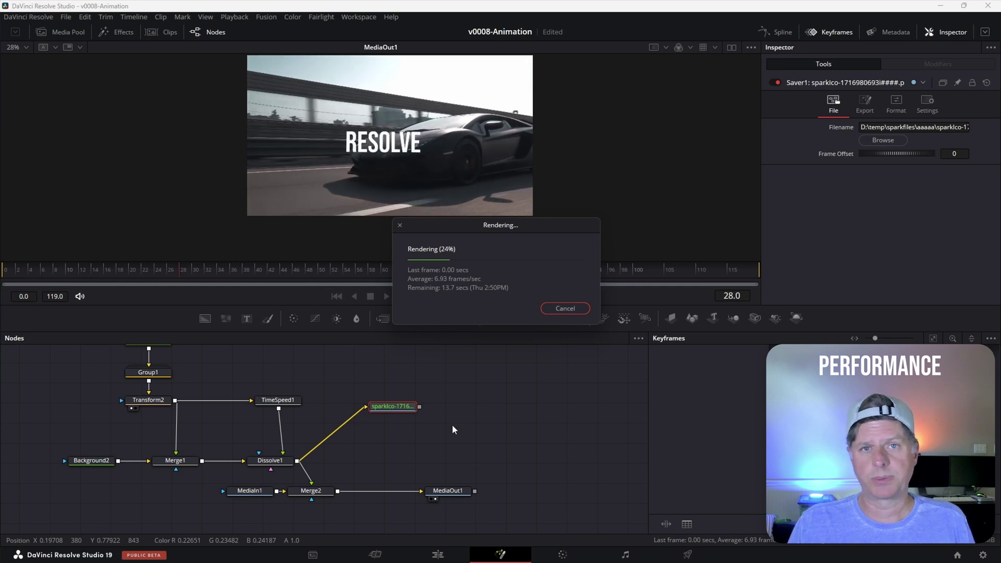
- Disconnect Dissolve1 from Merge2 and move the text animation nodes and the Saver away from the MediaIn1 chain
{"action": "mouse_move", "coordinate": [392, 410]}
{"action": "left_mouse_down"}
{"action": "mouse_move", "coordinate": [418, 375]}
{"action": "mouse_move", "coordinate": [400, 413]}
{"action": "left_mouse_up"}
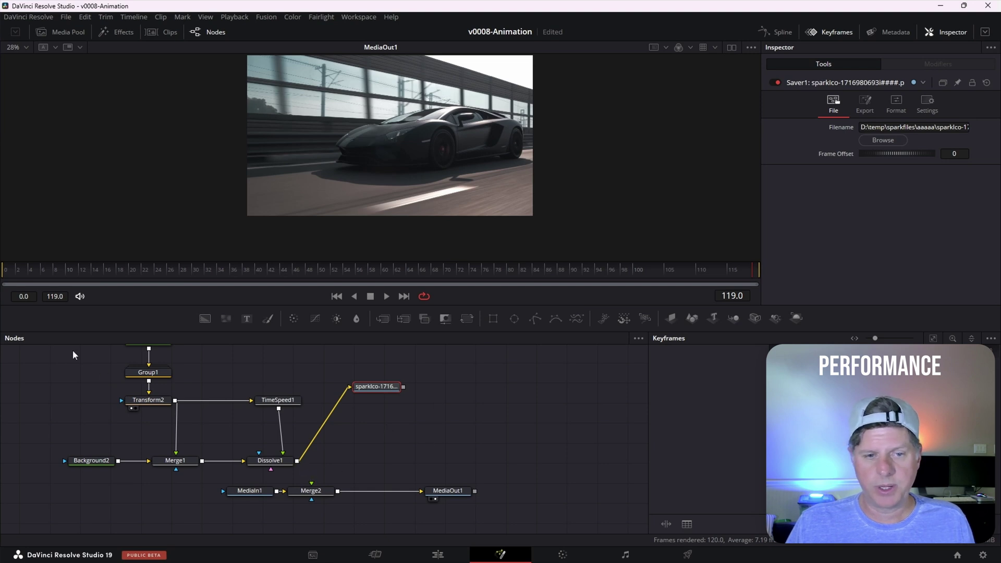
{"action": "scroll", "coordinate": [85, 380], "scroll_direction": "up", "scroll_amount": 2}
{"action": "left_click_drag", "start_coordinate": [56, 361], "coordinate": [178, 449]}
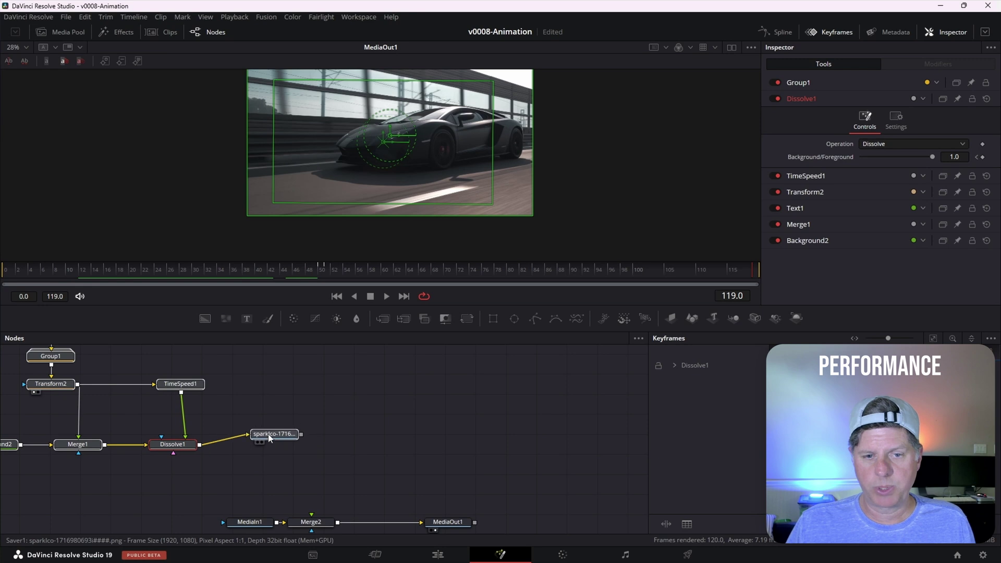
- Add a Loader node that reads the rendered sparkIco PNG sequence from D:\temp\sparkfiles\aaaaa and show it in the viewer
{"action": "left_click", "coordinate": [270, 438]}
{"action": "key", "text": "shift+space"}
{"action": "type", "text": "loa"}
{"action": "key", "text": "Return"}
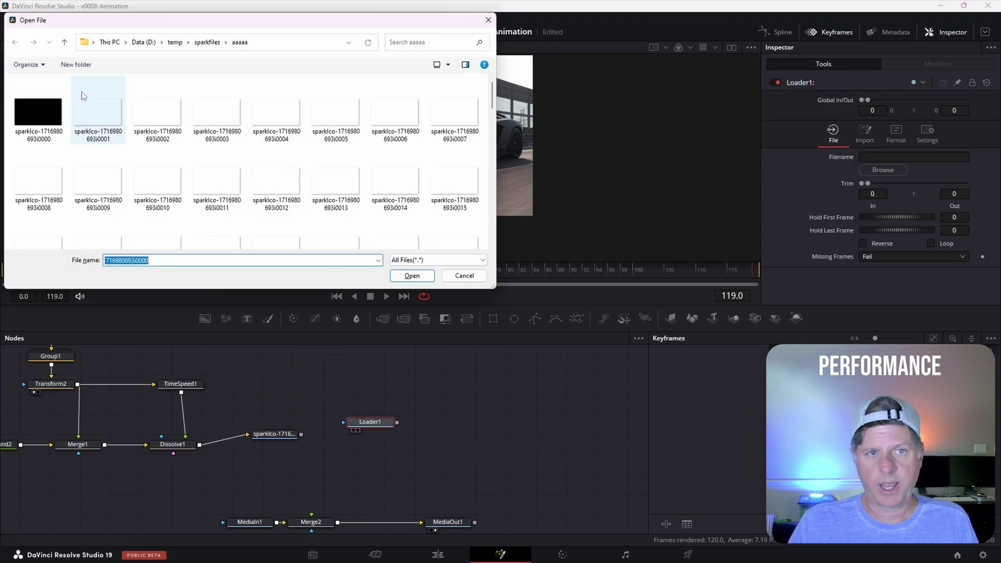
{"action": "double_click", "coordinate": [98, 112]}
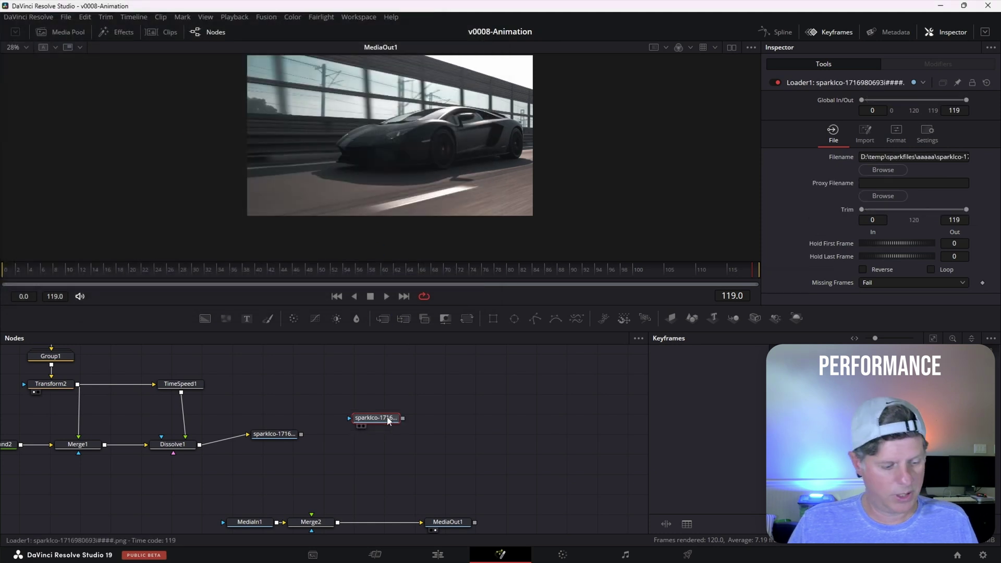
{"action": "left_click_drag", "start_coordinate": [388, 422], "coordinate": [418, 155]}
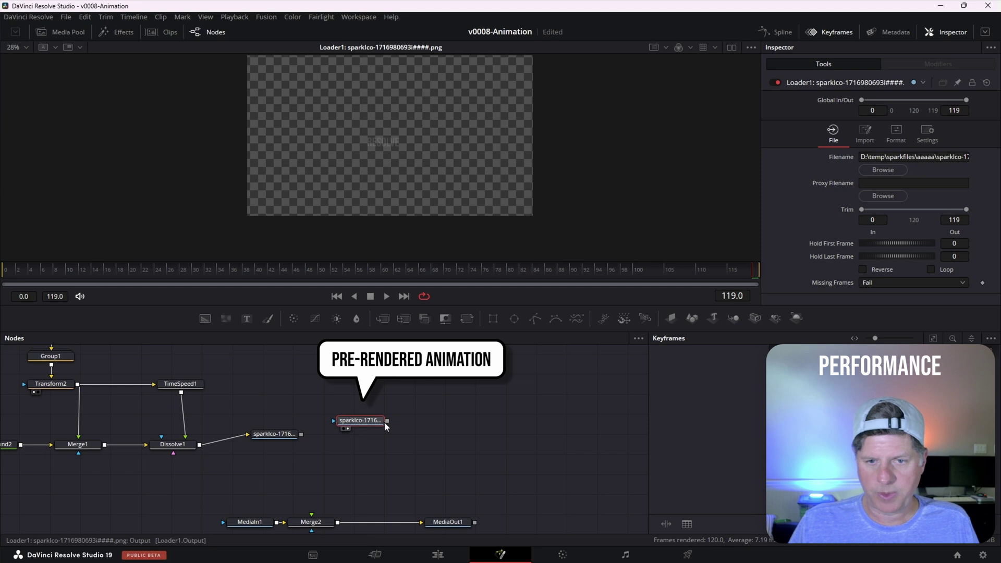
- Connect the Loader's output to Merge2's foreground and play the composite through MediaOut1 in the viewer
{"action": "left_click_drag", "start_coordinate": [314, 525], "coordinate": [313, 523]}
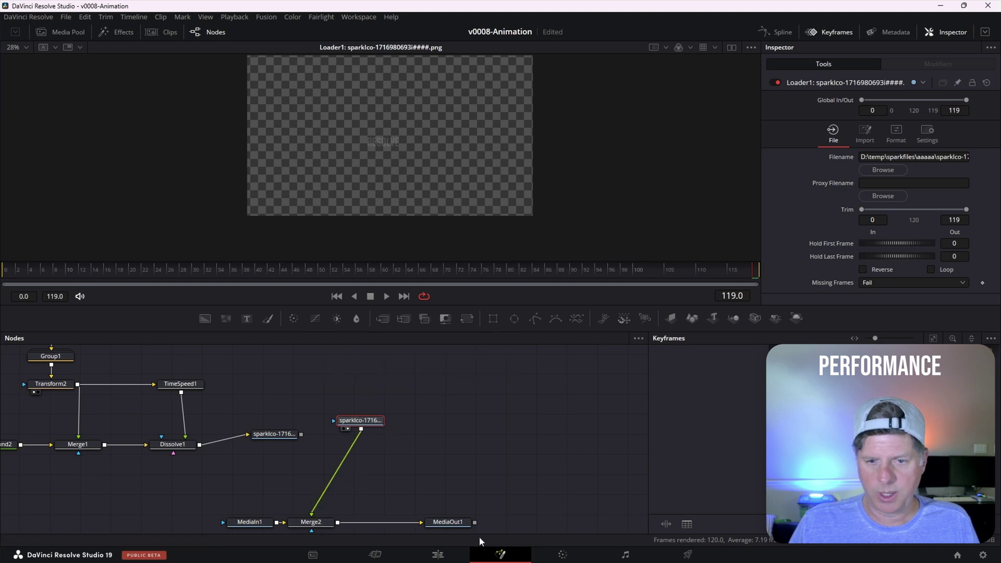
{"action": "left_click", "coordinate": [451, 524]}
{"action": "key", "text": "1"}
{"action": "key", "text": "space"}
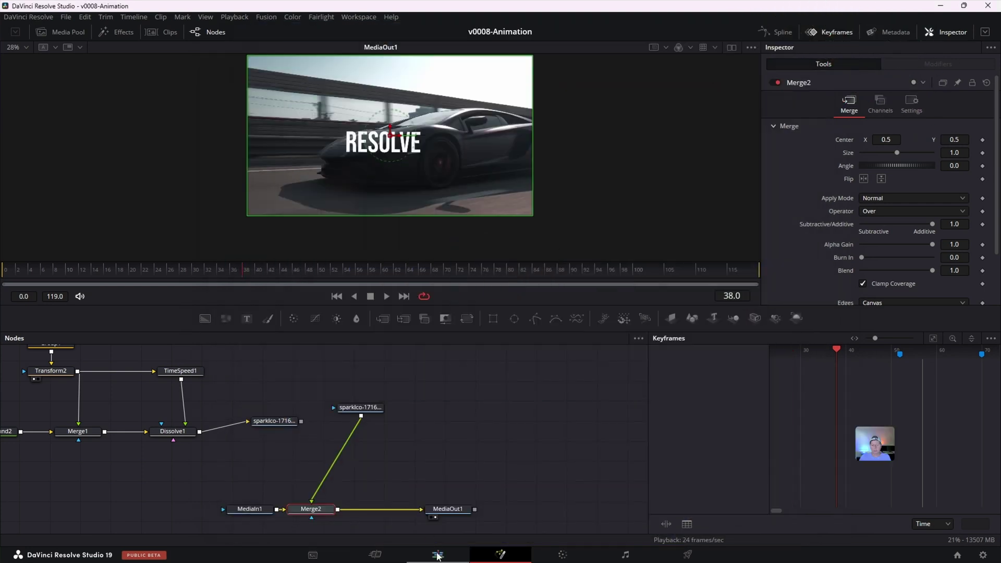
- Go to the Edit page and run Render in Place on the Fusion Composition clip on track V2
{"action": "left_click", "coordinate": [438, 555]}
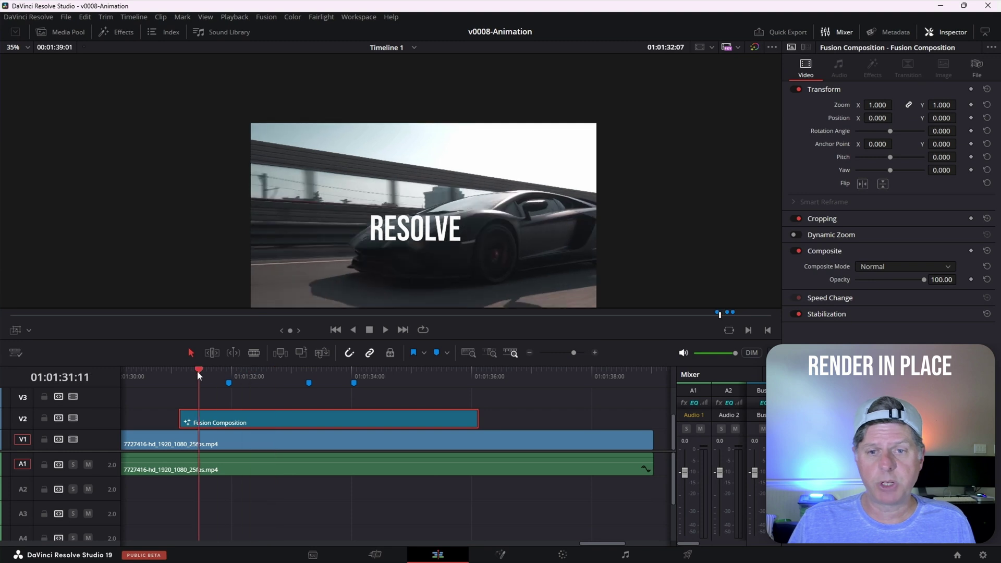
{"action": "right_click", "coordinate": [333, 420]}
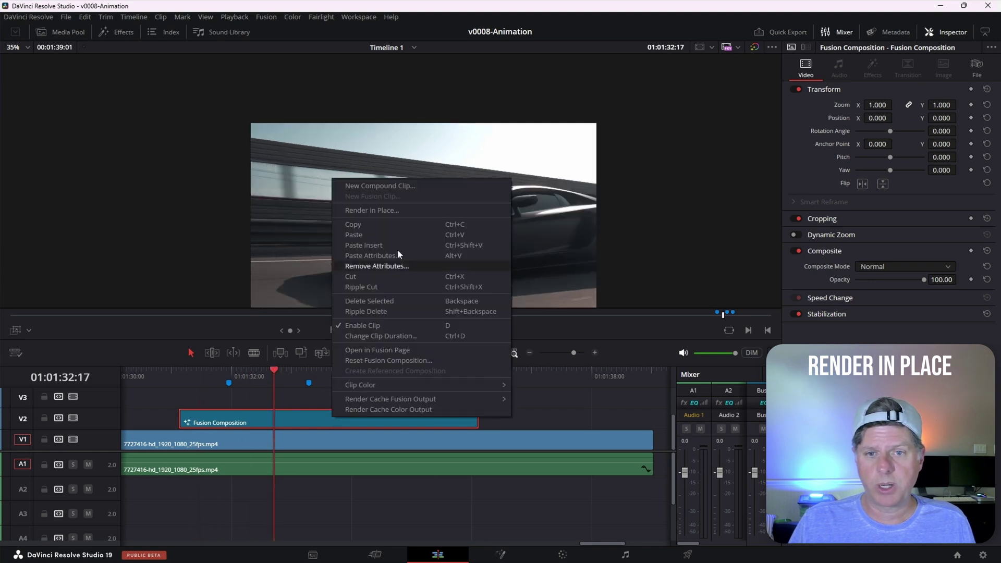
{"action": "left_click", "coordinate": [398, 210]}
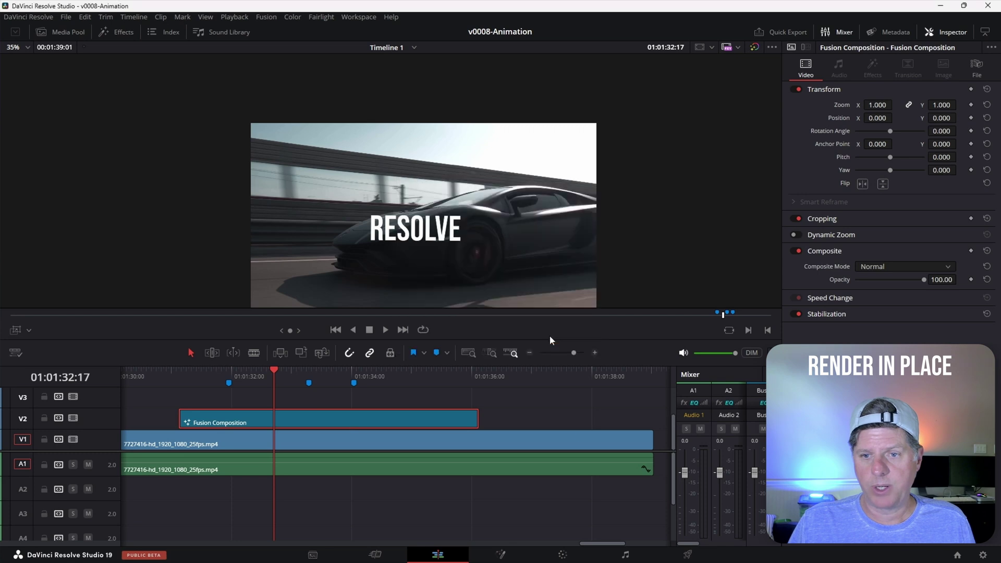
{"action": "left_click", "coordinate": [405, 274]}
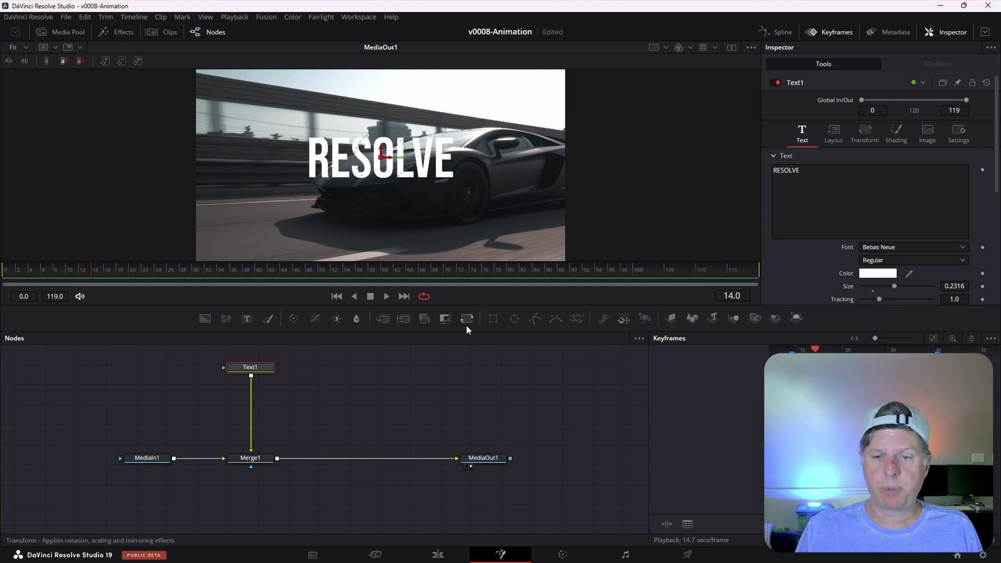
- Branch a second Transform from Text1, merge it over Merge1's output, and set its Center Y to 0.375
{"action": "left_click", "coordinate": [424, 318]}
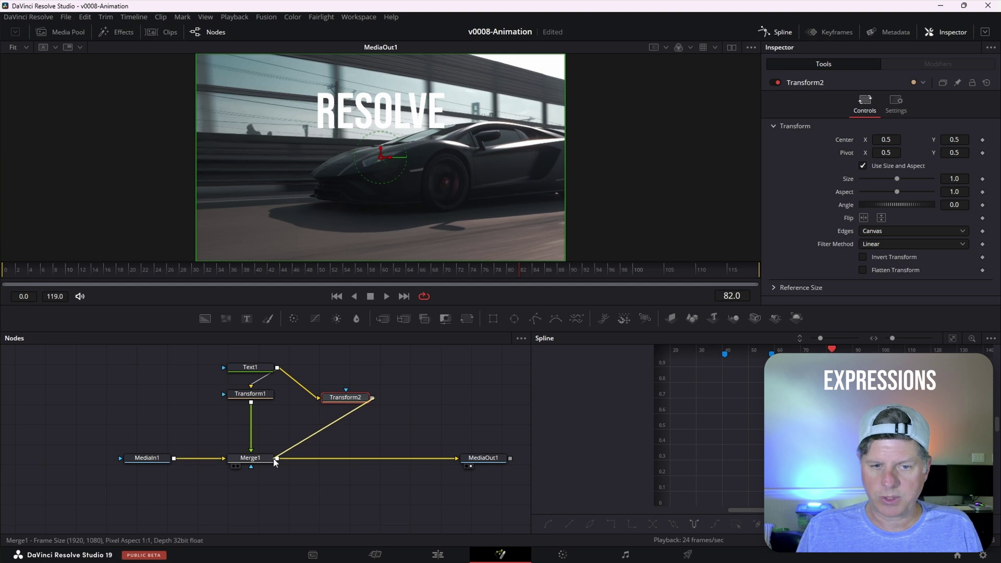
{"action": "left_click_drag", "start_coordinate": [280, 463], "coordinate": [280, 463]}
{"action": "left_click_drag", "start_coordinate": [956, 139], "coordinate": [956, 139]}
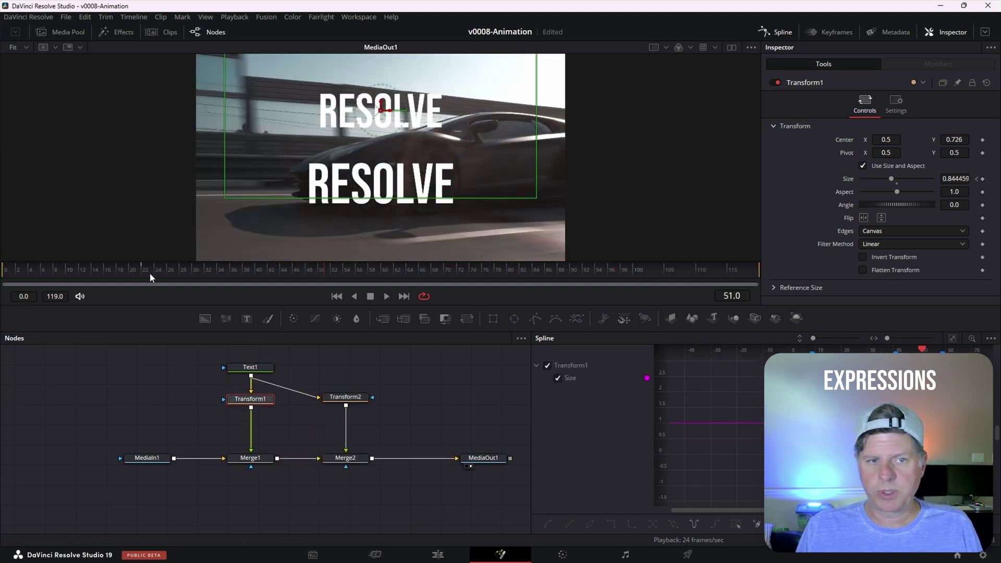
- Give Transform2's Size the expression Transform1.Size at frame 22 and play the animation
{"action": "left_click", "coordinate": [150, 274]}
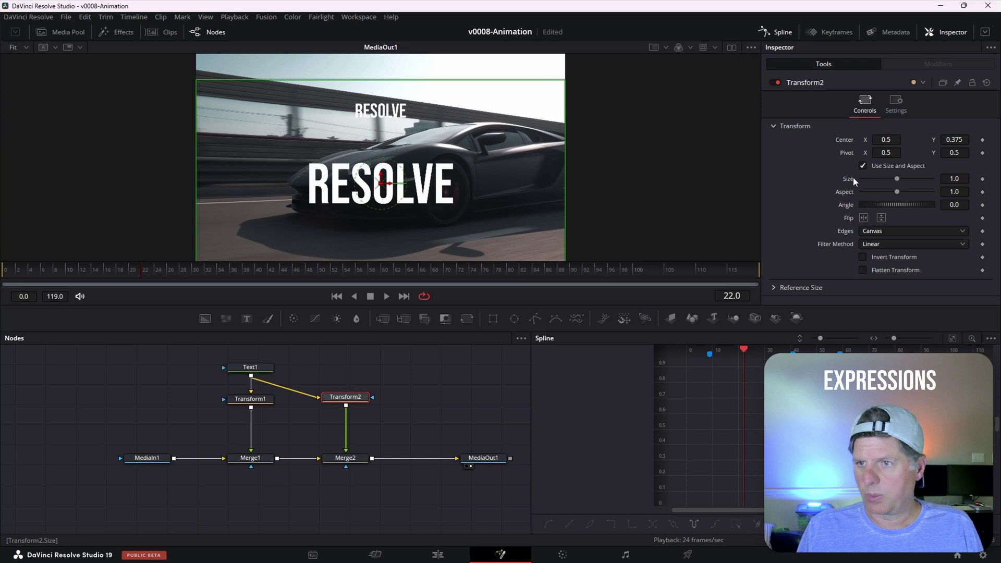
{"action": "left_click", "coordinate": [897, 300]}
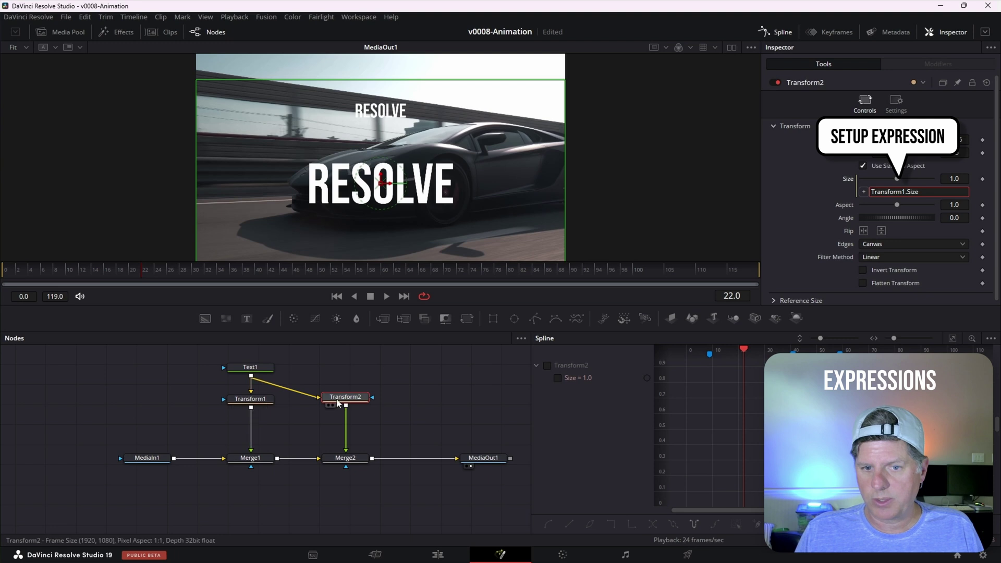
{"action": "key", "text": "Return"}
{"action": "key", "text": "space"}
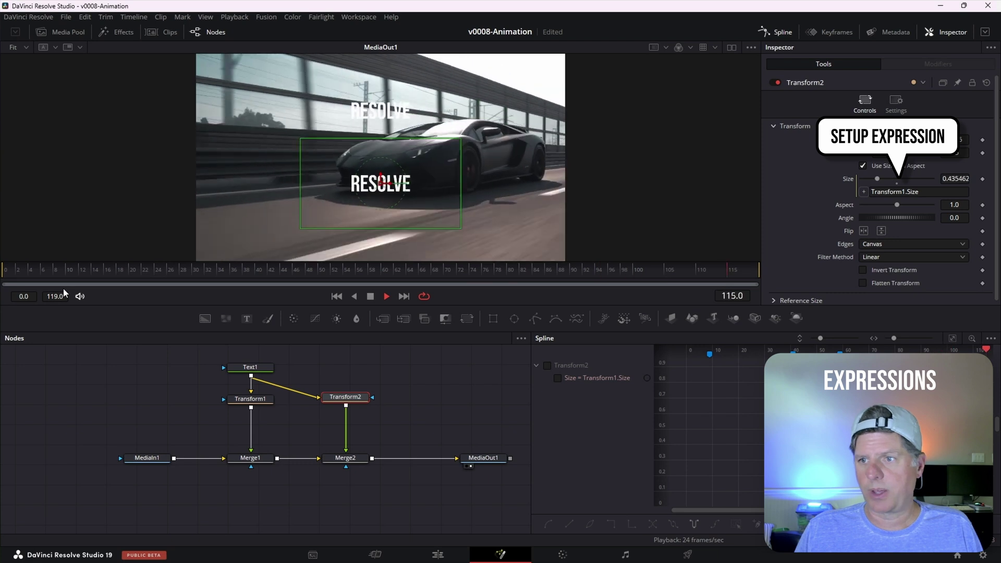
- Change Transform2's Size expression to 1-Transform1.Size and play the animation from frame 0
{"action": "key", "text": "space"}
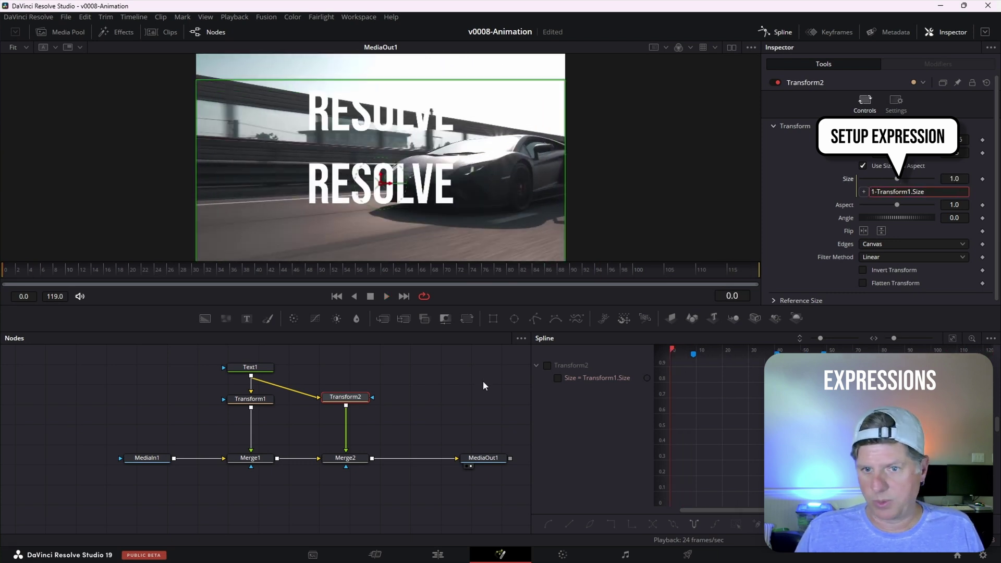
{"action": "key", "text": "space"}
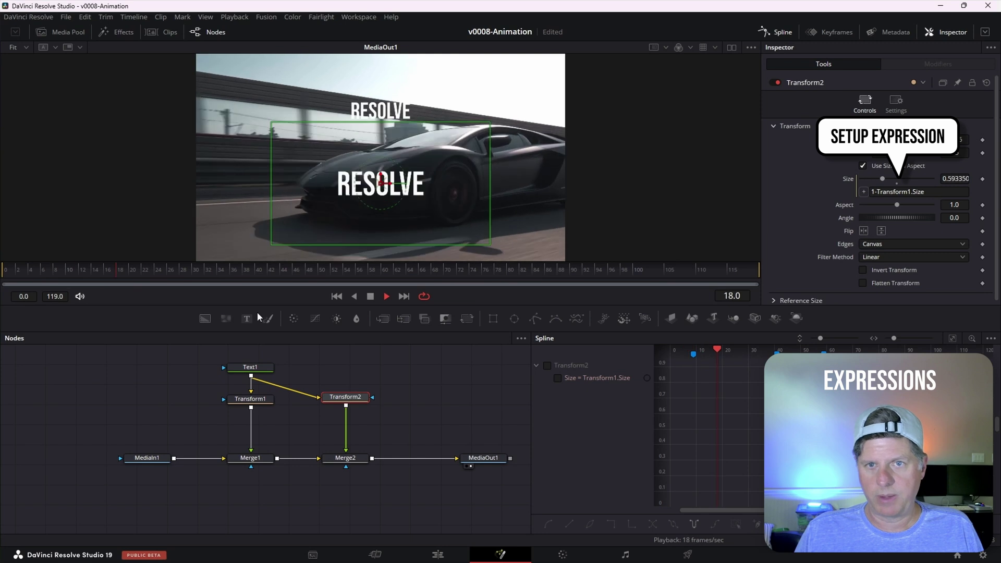